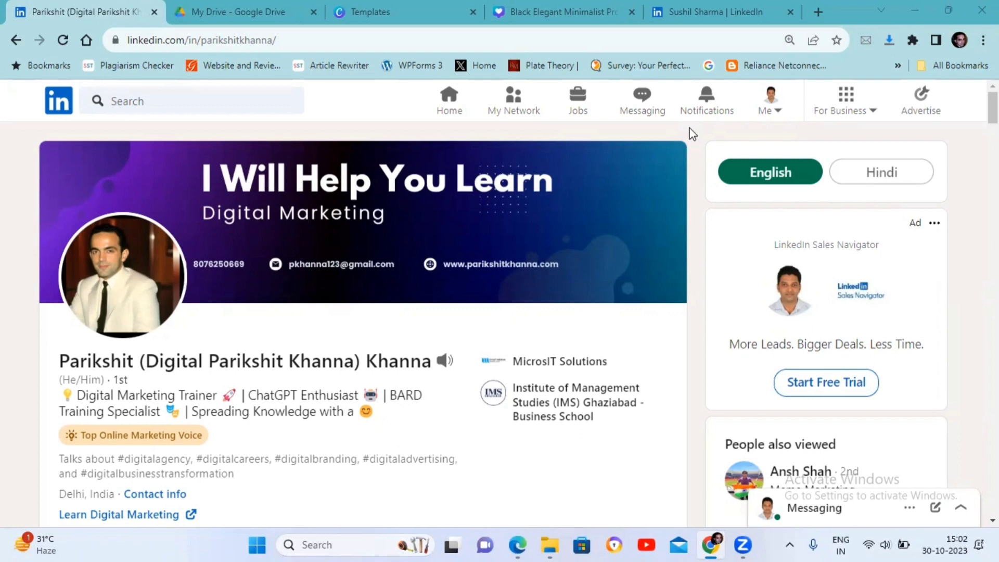
Switch to the Sushil Sharma LinkedIn tab to view your own profile
{"action": "left_click", "coordinate": [706, 11]}
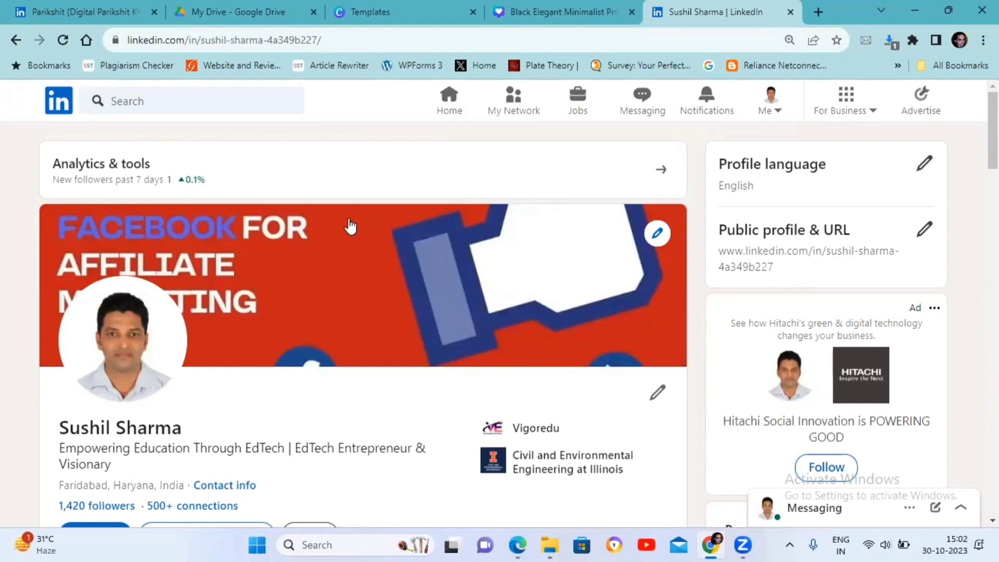
{"action": "scroll", "coordinate": [350, 226], "scroll_direction": "down", "scroll_amount": 3}
{"action": "scroll", "coordinate": [251, 289], "scroll_direction": "up", "scroll_amount": 2}
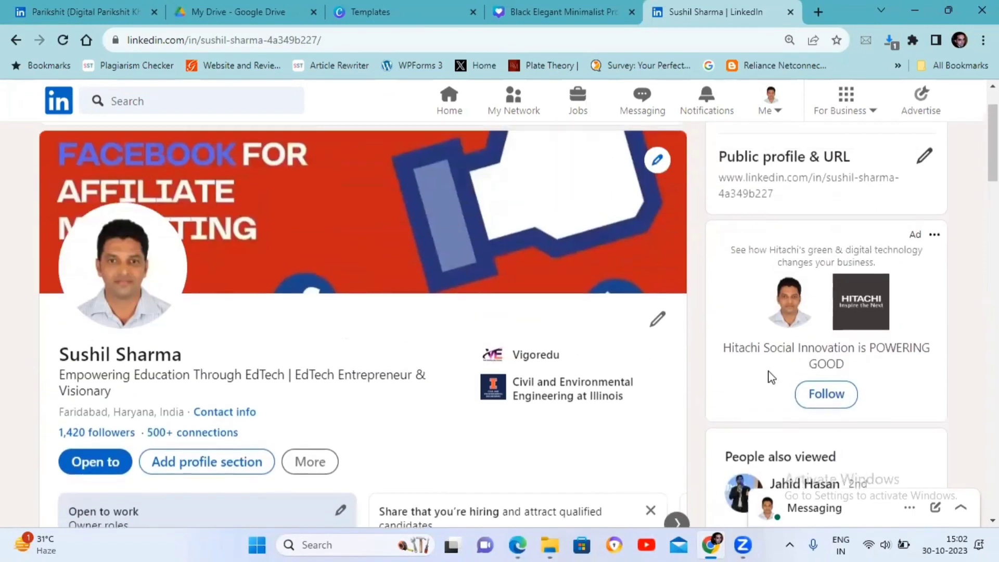
Open and close the Edit intro form, then select the full profile headline
{"action": "left_click", "coordinate": [658, 323]}
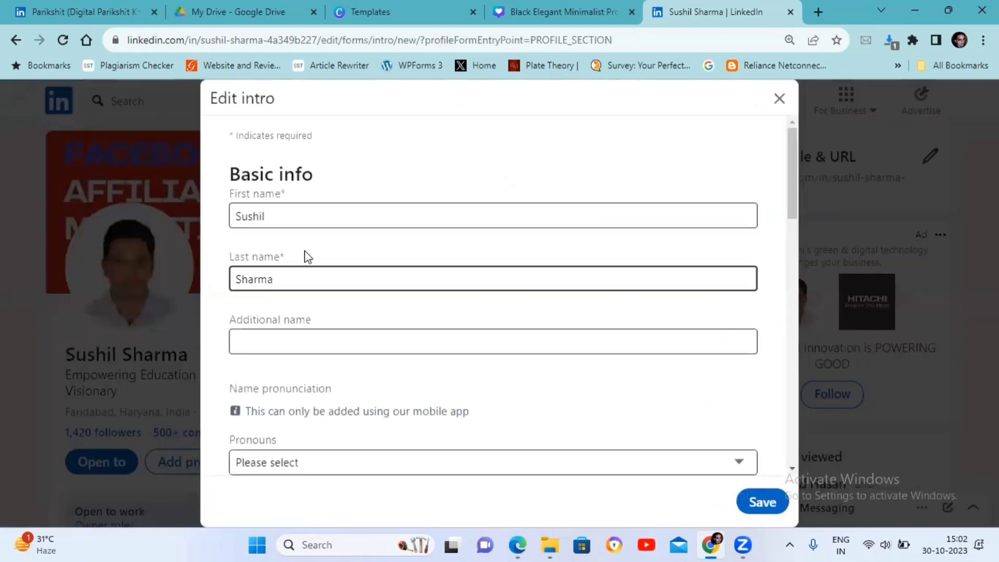
{"action": "left_click", "coordinate": [778, 99]}
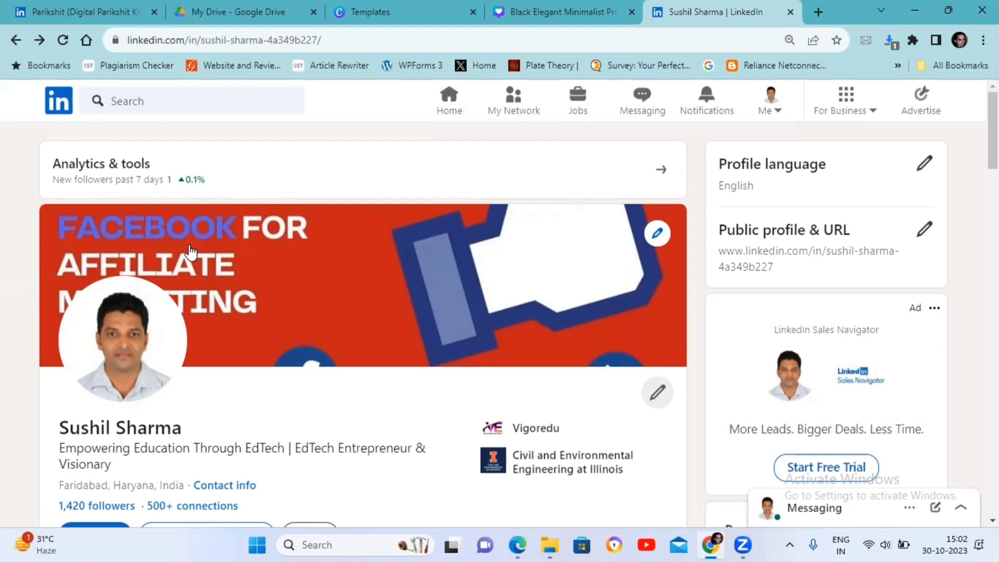
{"action": "scroll", "coordinate": [191, 251], "scroll_direction": "down", "scroll_amount": 2}
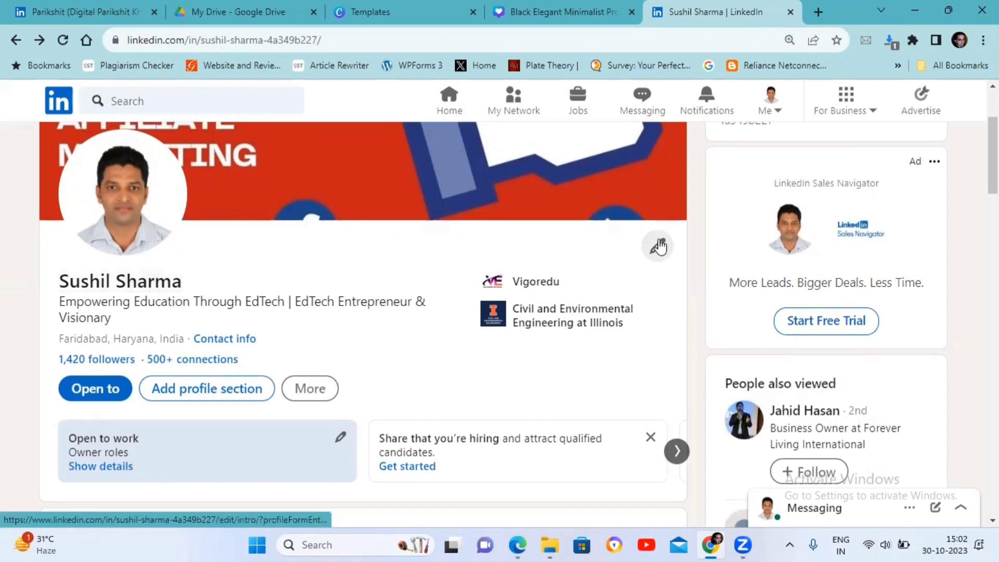
{"action": "triple_click", "coordinate": [82, 304]}
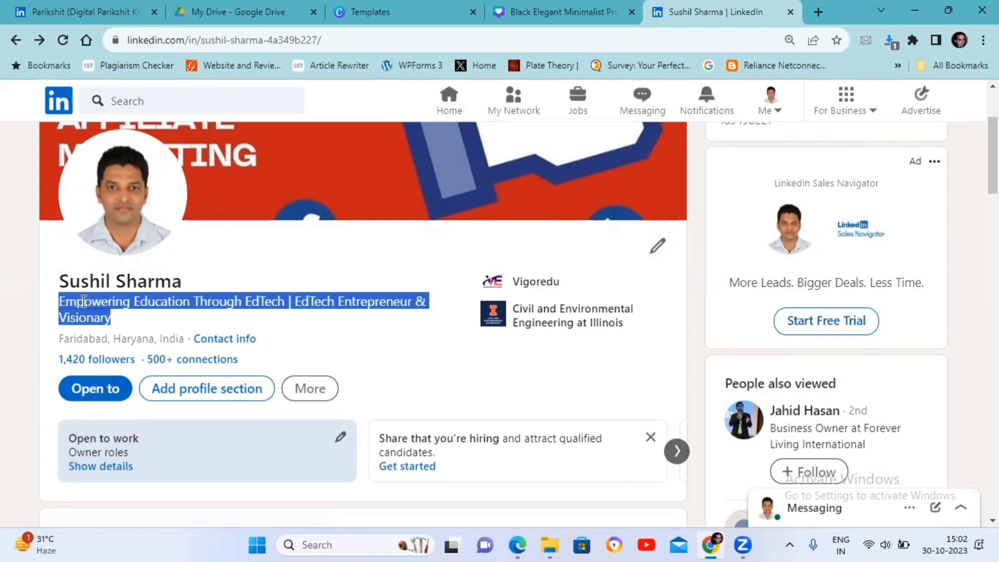
{"action": "scroll", "coordinate": [312, 223], "scroll_direction": "up", "scroll_amount": 3}
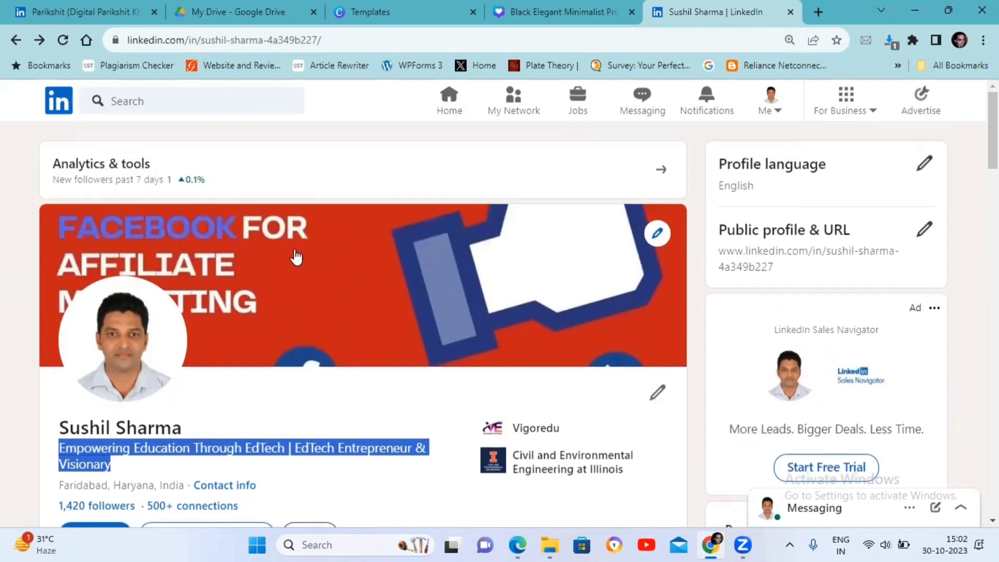
{"action": "scroll", "coordinate": [297, 257], "scroll_direction": "down", "scroll_amount": 5}
{"action": "scroll", "coordinate": [195, 266], "scroll_direction": "down", "scroll_amount": 5}
{"action": "scroll", "coordinate": [157, 280], "scroll_direction": "down", "scroll_amount": 5}
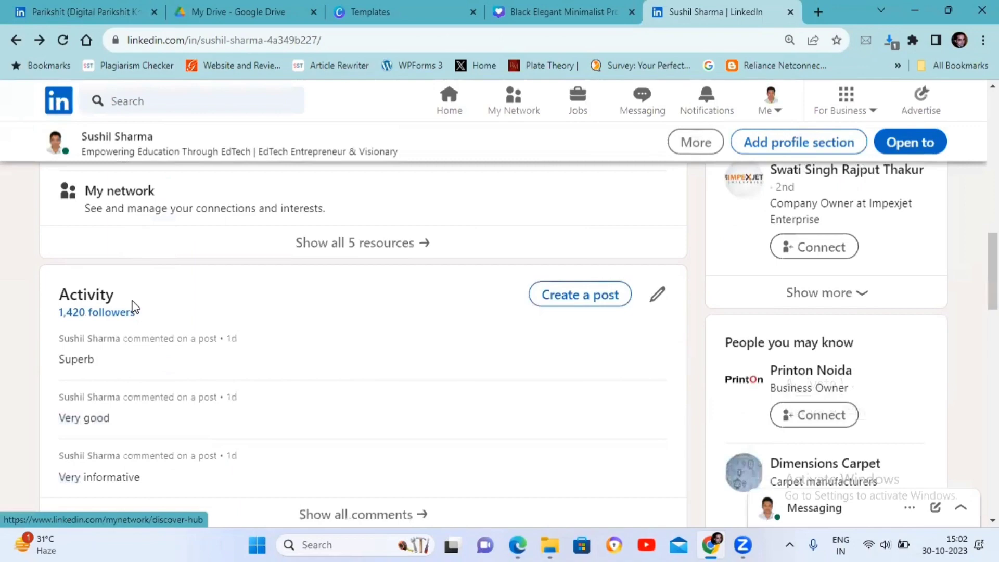
{"action": "scroll", "coordinate": [133, 305], "scroll_direction": "down", "scroll_amount": 4}
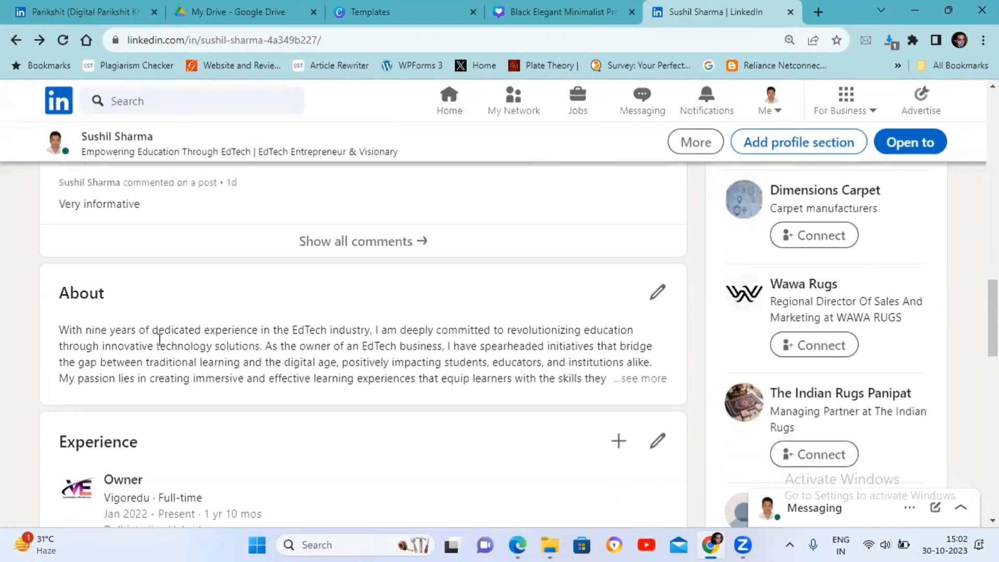
{"action": "scroll", "coordinate": [159, 338], "scroll_direction": "down", "scroll_amount": 3}
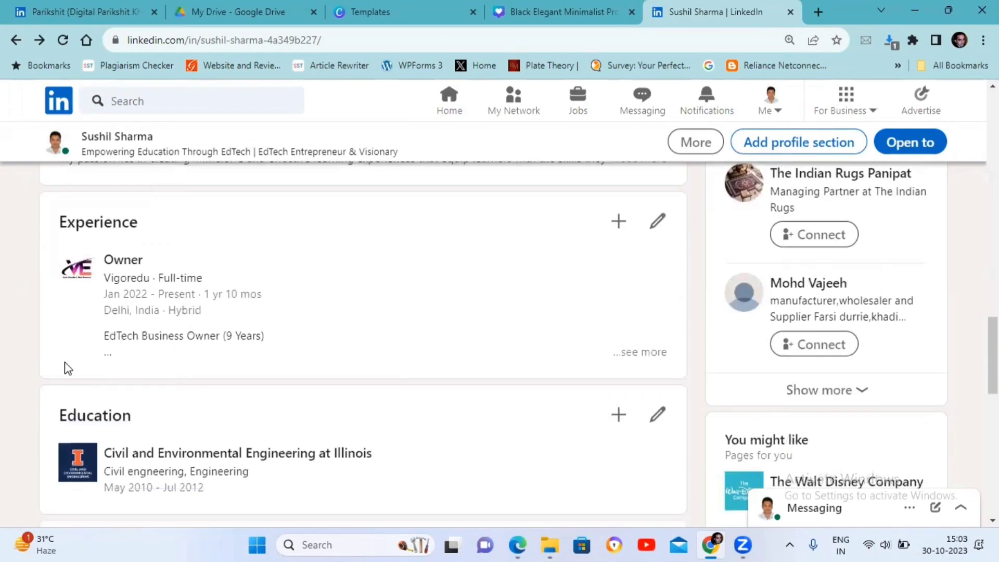
{"action": "scroll", "coordinate": [66, 367], "scroll_direction": "up", "scroll_amount": 3}
{"action": "scroll", "coordinate": [66, 366], "scroll_direction": "up", "scroll_amount": 4}
{"action": "scroll", "coordinate": [71, 359], "scroll_direction": "up", "scroll_amount": 4}
{"action": "scroll", "coordinate": [73, 337], "scroll_direction": "up", "scroll_amount": 4}
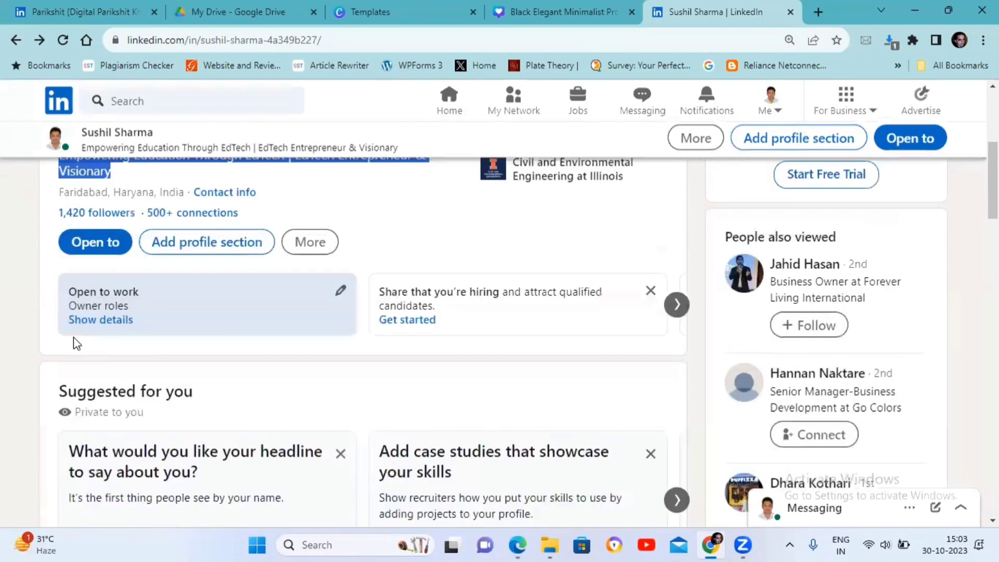
{"action": "scroll", "coordinate": [179, 294], "scroll_direction": "up", "scroll_amount": 2}
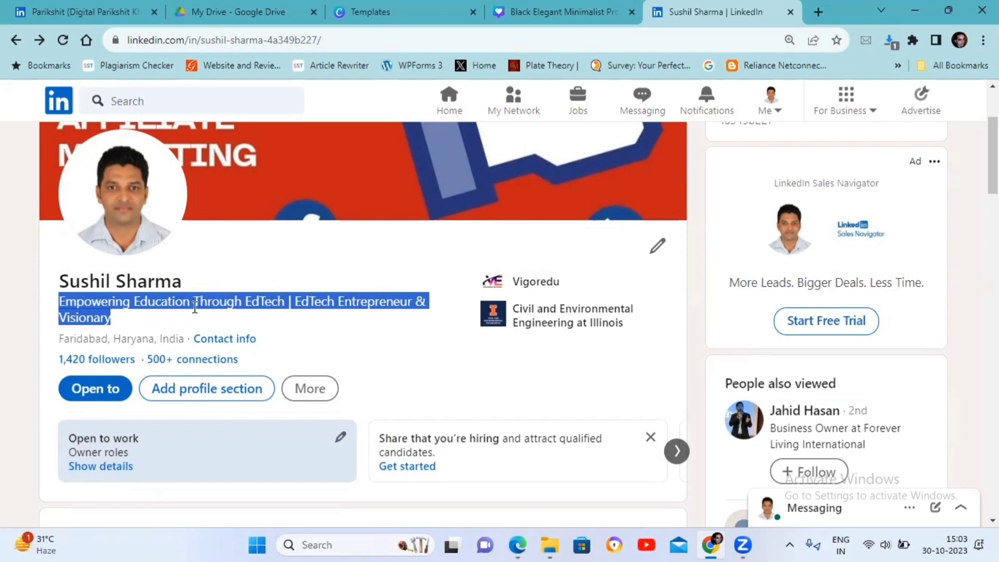
{"action": "triple_click", "coordinate": [195, 308]}
Reopen Edit intro, select the whole current headline, and start a new tab for ChatGPT
{"action": "left_click", "coordinate": [659, 252]}
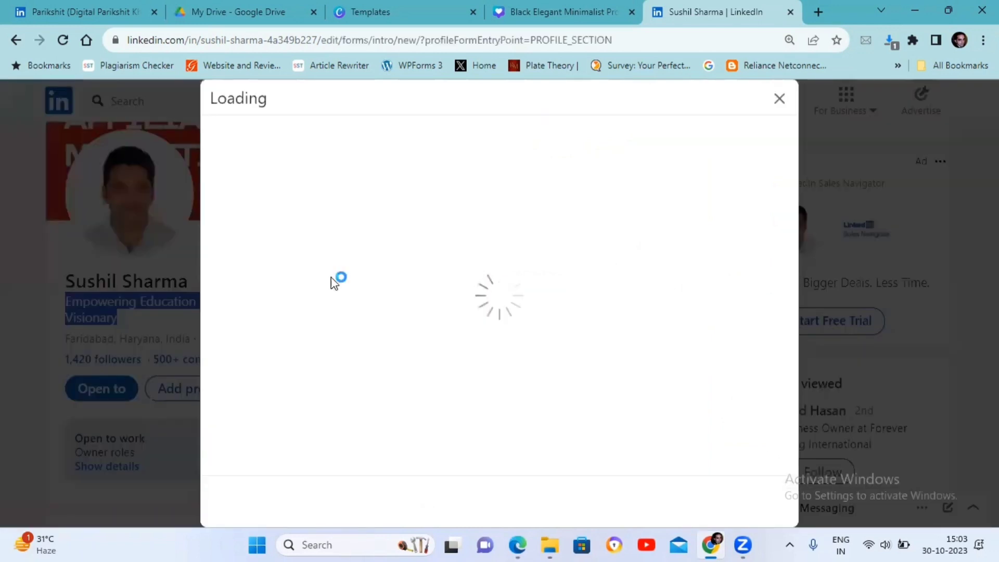
{"action": "triple_click", "coordinate": [249, 201]}
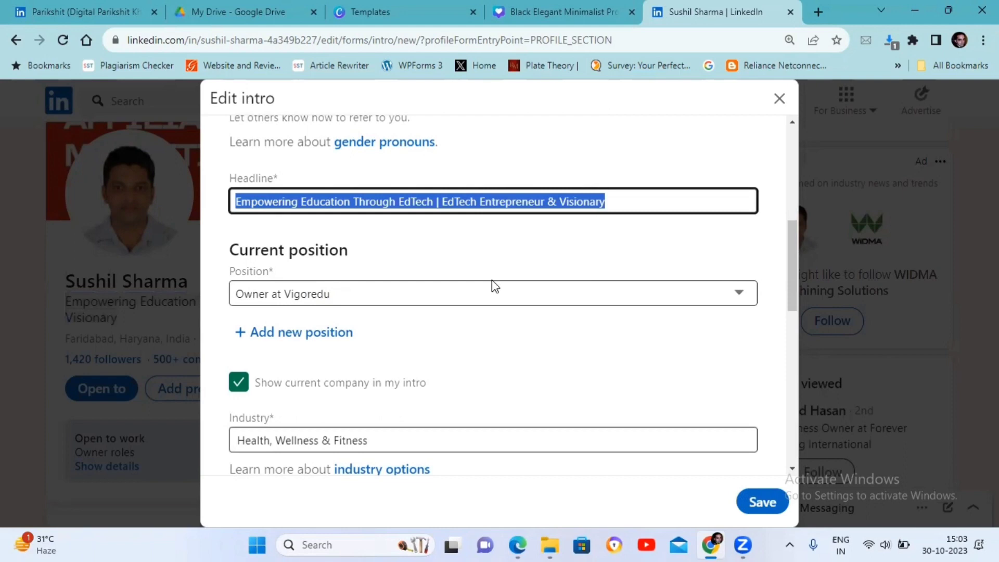
{"action": "left_click", "coordinate": [818, 12]}
{"action": "type", "text": "chat.openai.com"}
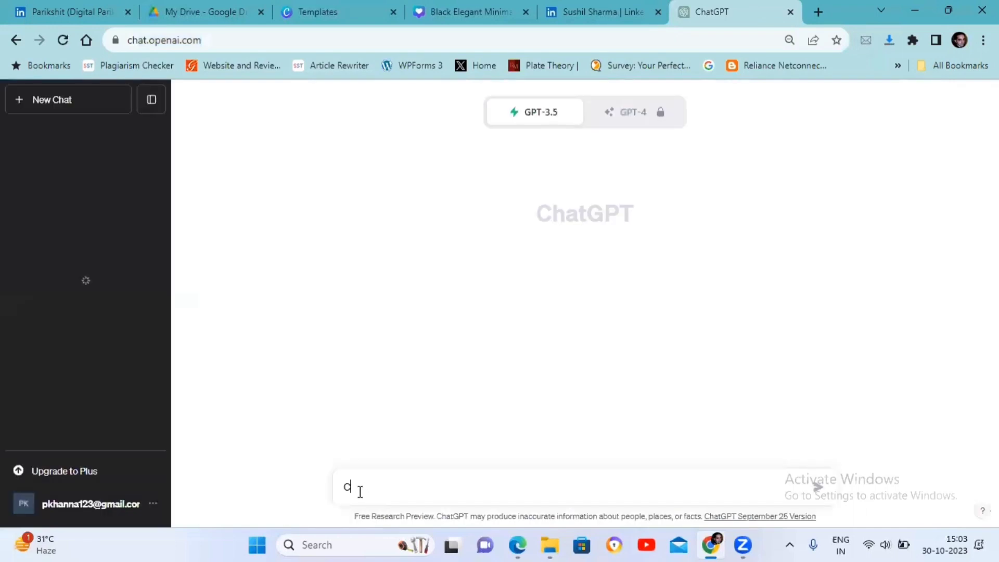
{"action": "type", "text": "r"}
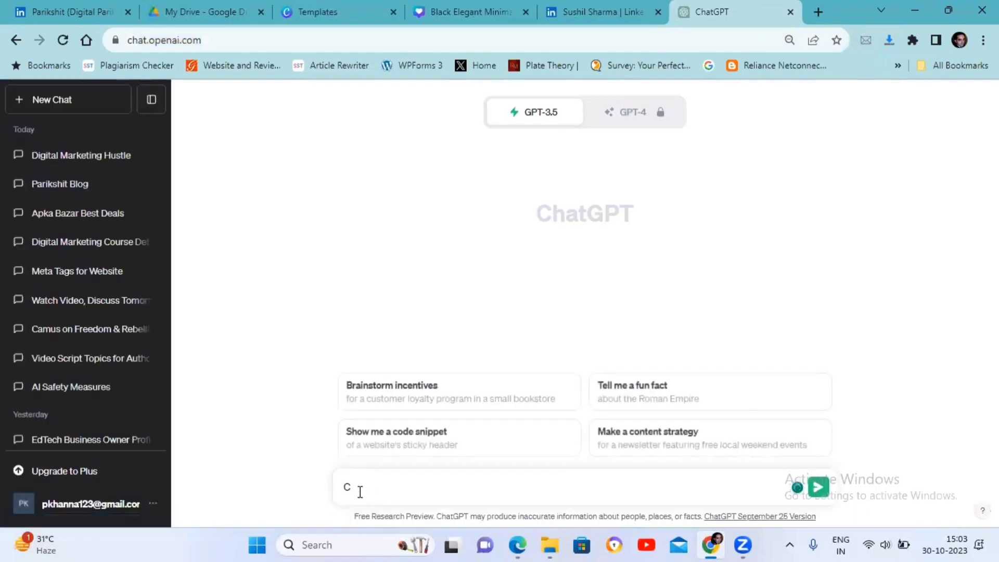
{"action": "type", "text": "eate a lin"}
{"action": "type", "text": "kedin profile"}
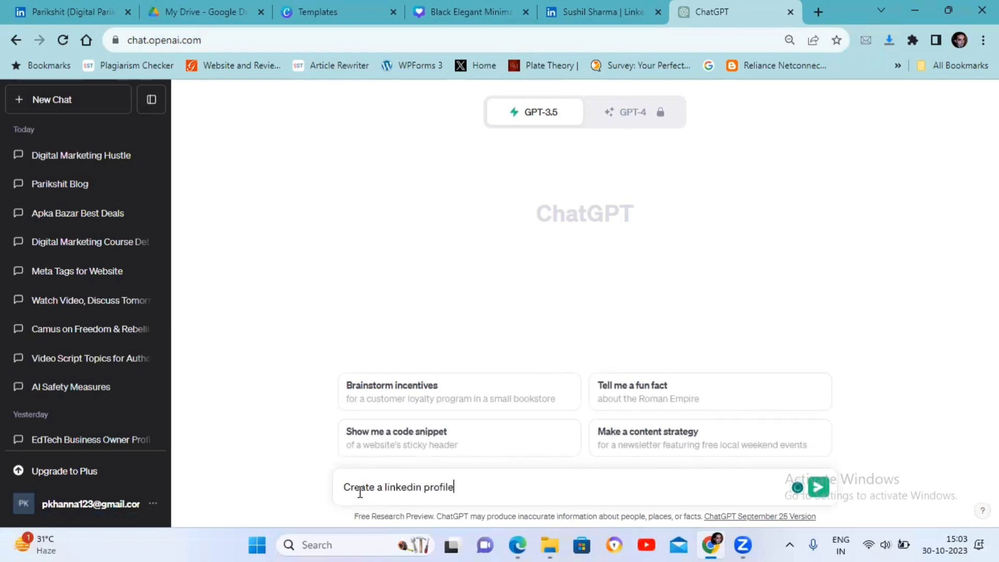
{"action": "type", "text": " headline "}
{"action": "type", "text": ":"}
{"action": "type", "text": " Y"}
Ask ChatGPT for a LinkedIn headline for an edtech company business owner
{"action": "key", "text": "BackSpace"}
{"action": "type", "text": "business owner "}
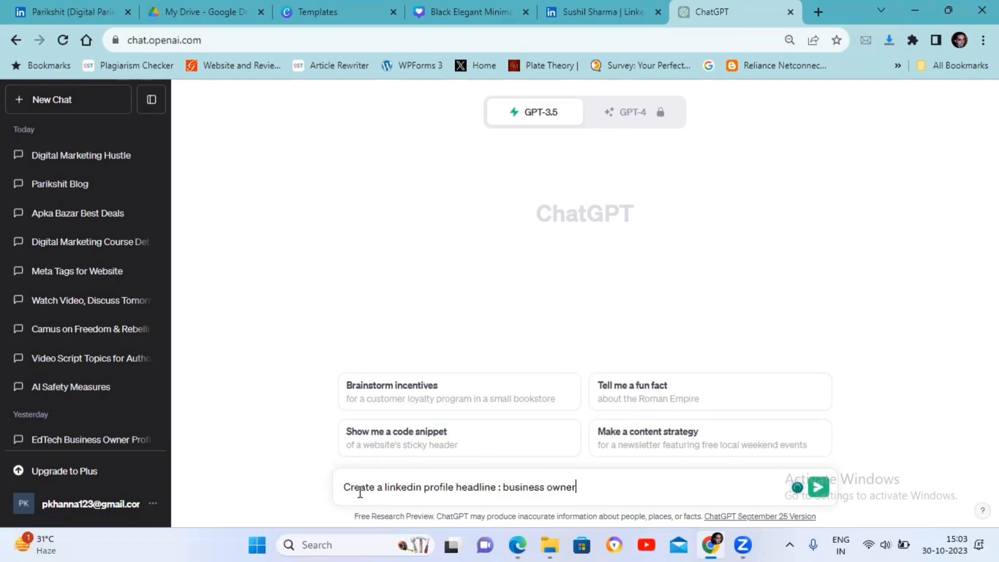
{"action": "type", "text": "of edtec"}
{"action": "type", "text": "h co"}
{"action": "key", "text": "BackSpace"}
{"action": "type", "text": "ompany"}
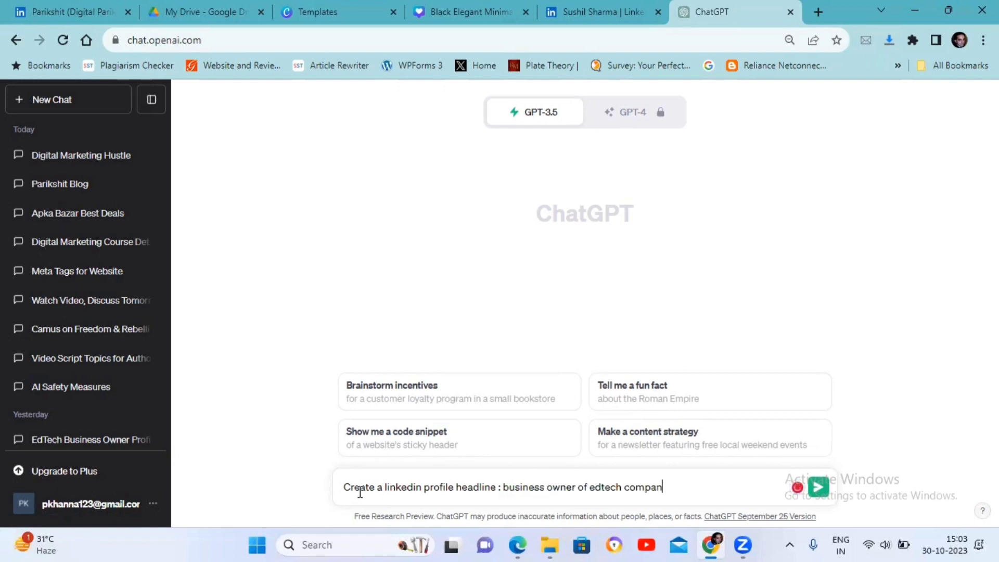
{"action": "key", "text": "Return"}
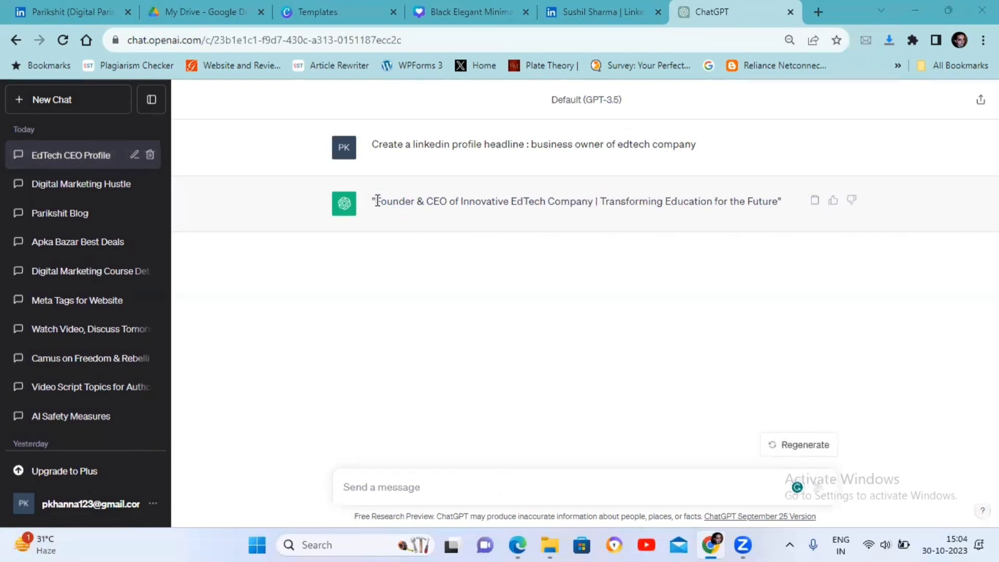
Paste ChatGPT's 'Founder & CEO of Innovative EdTech Company…' headline into Edit intro and save
{"action": "left_click_drag", "start_coordinate": [376, 201], "coordinate": [779, 211]}
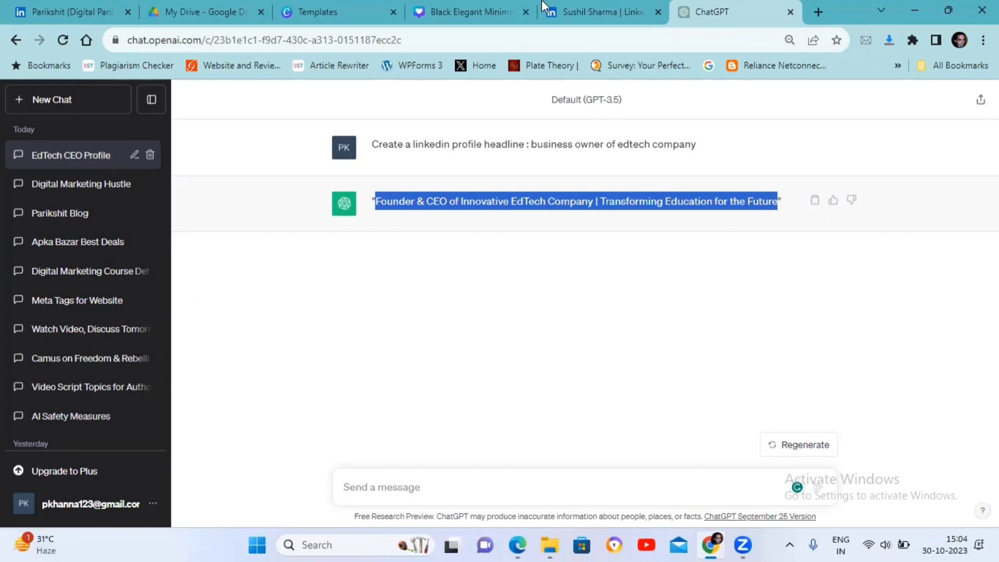
{"action": "key", "text": "ctrl+c"}
{"action": "key", "text": "ctrl+shift+Tab"}
{"action": "key", "text": "ctrl+v"}
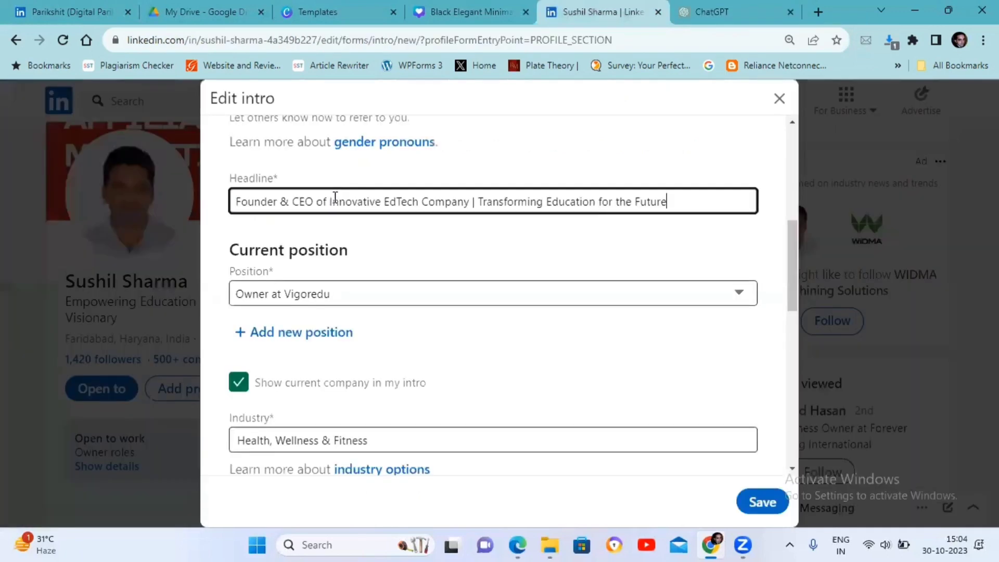
{"action": "left_click", "coordinate": [710, 11]}
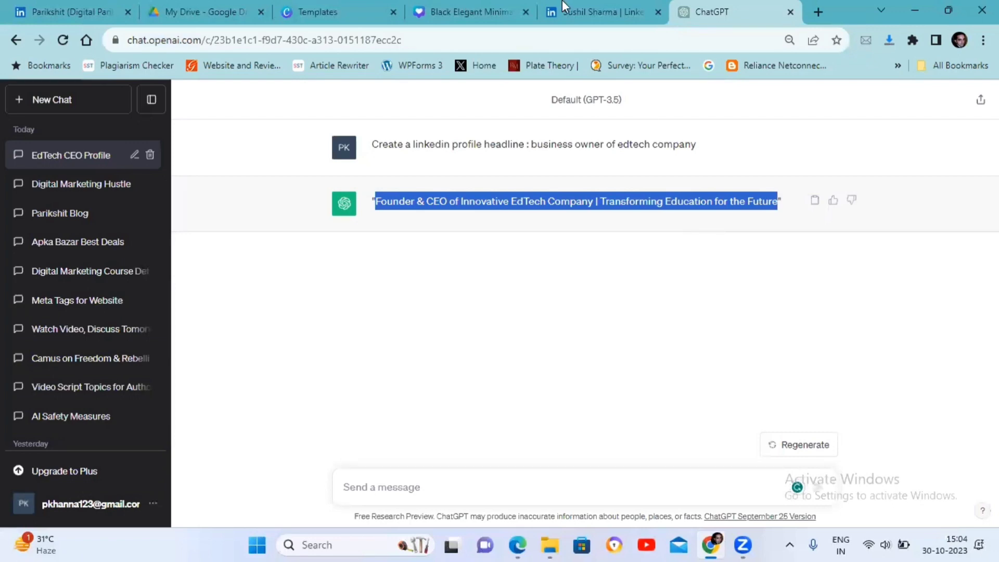
{"action": "left_click", "coordinate": [593, 11]}
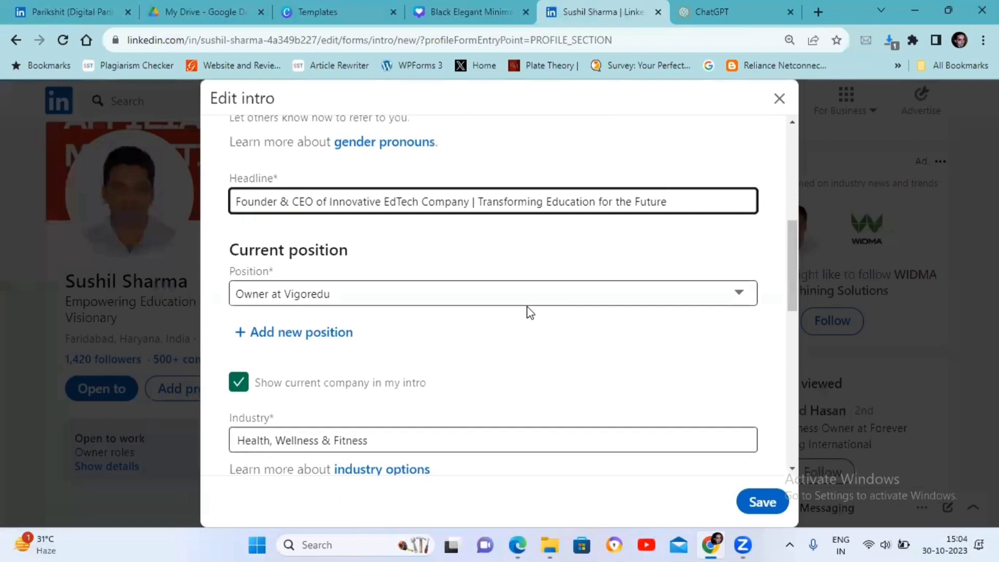
{"action": "left_click", "coordinate": [756, 503]}
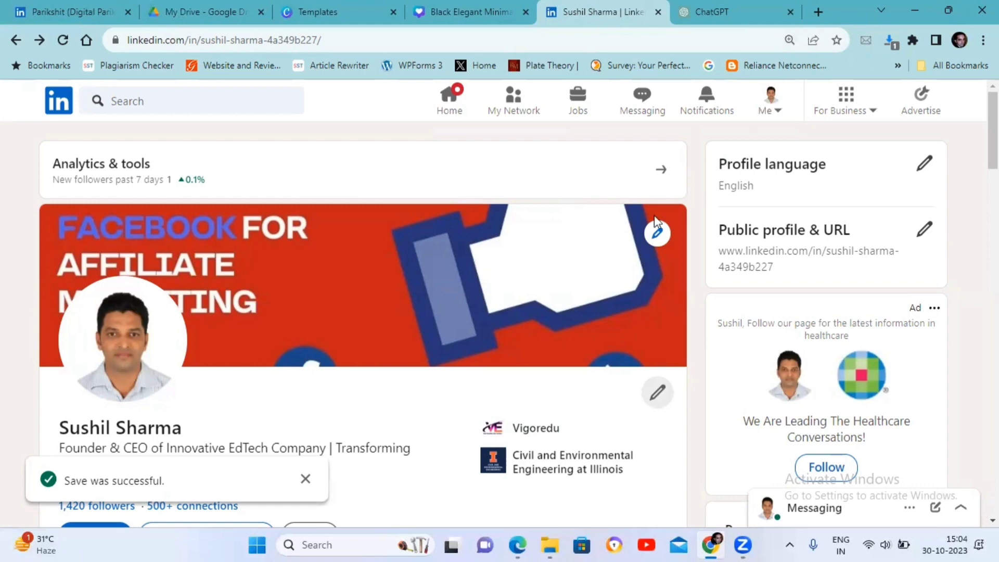
Browse Canva's 'linkedin banner' templates, then return to the Black Elegant Minimalist design
{"action": "key", "text": "ctrl+t"}
{"action": "left_click", "coordinate": [404, 12]}
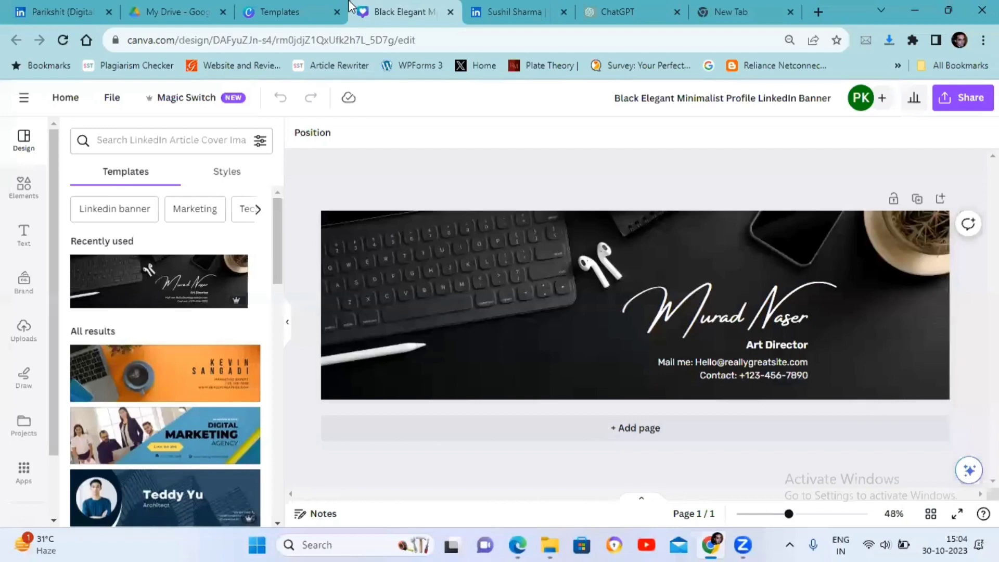
{"action": "left_click", "coordinate": [280, 11]}
{"action": "left_click", "coordinate": [629, 102]}
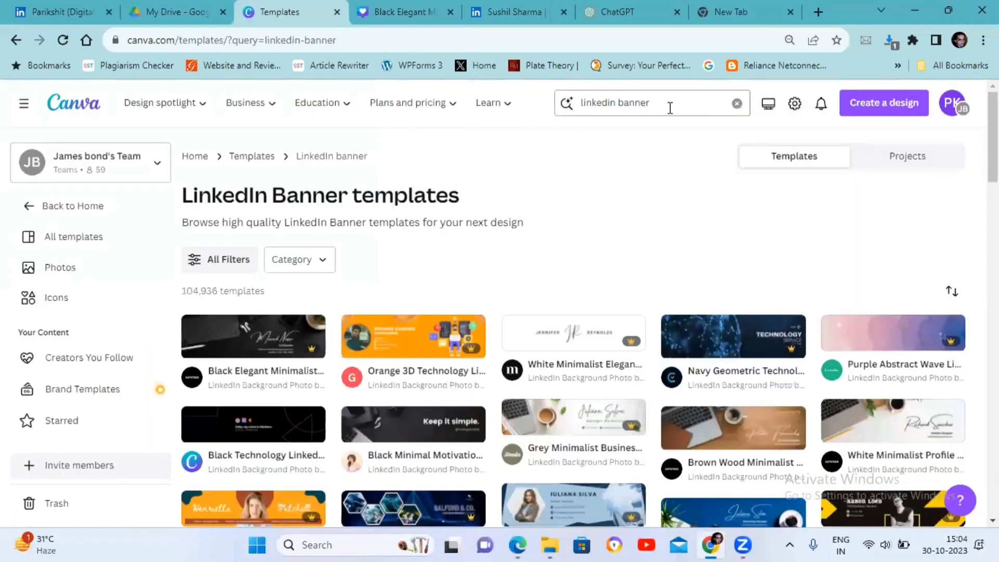
{"action": "left_click", "coordinate": [493, 207]}
{"action": "mouse_move", "coordinate": [412, 337]}
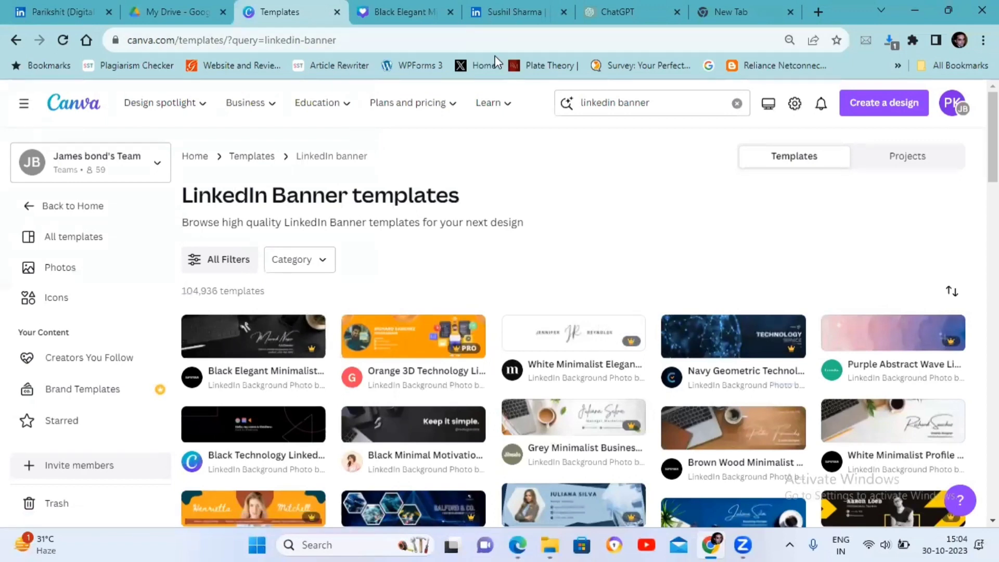
{"action": "left_click", "coordinate": [406, 12]}
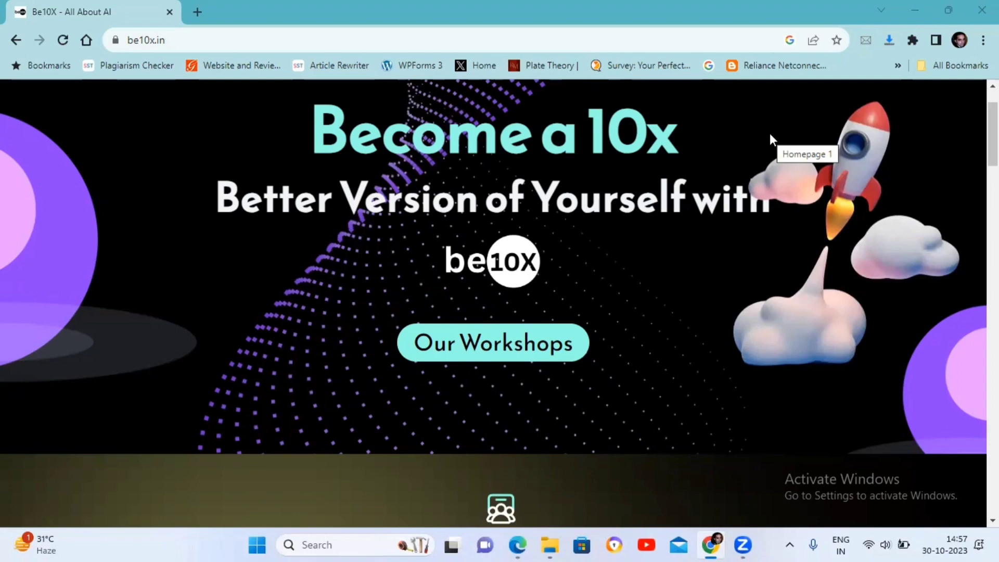
{"action": "scroll", "coordinate": [770, 134], "scroll_direction": "down", "scroll_amount": 5}
{"action": "scroll", "coordinate": [757, 173], "scroll_direction": "down", "scroll_amount": 5}
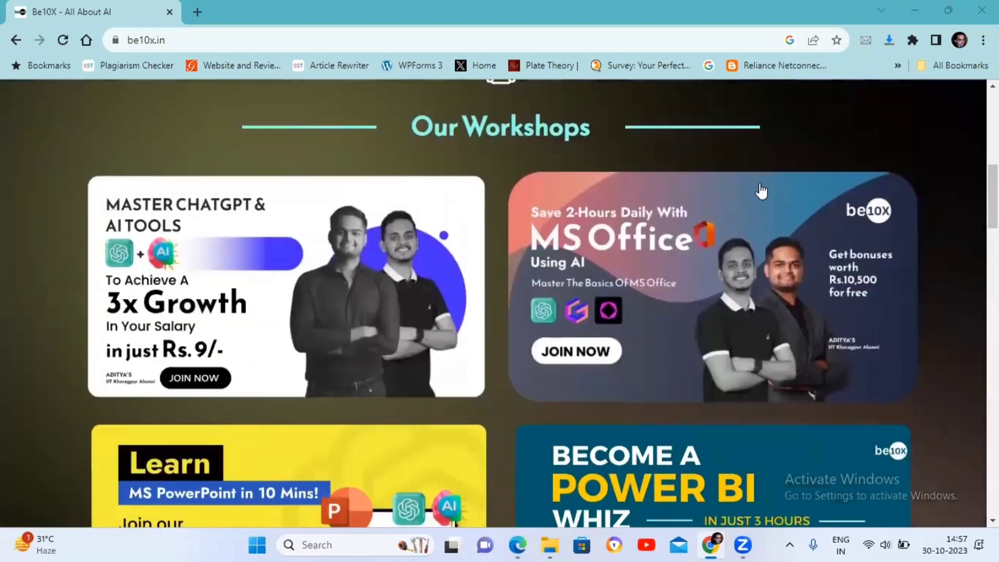
{"action": "scroll", "coordinate": [761, 192], "scroll_direction": "down", "scroll_amount": 3}
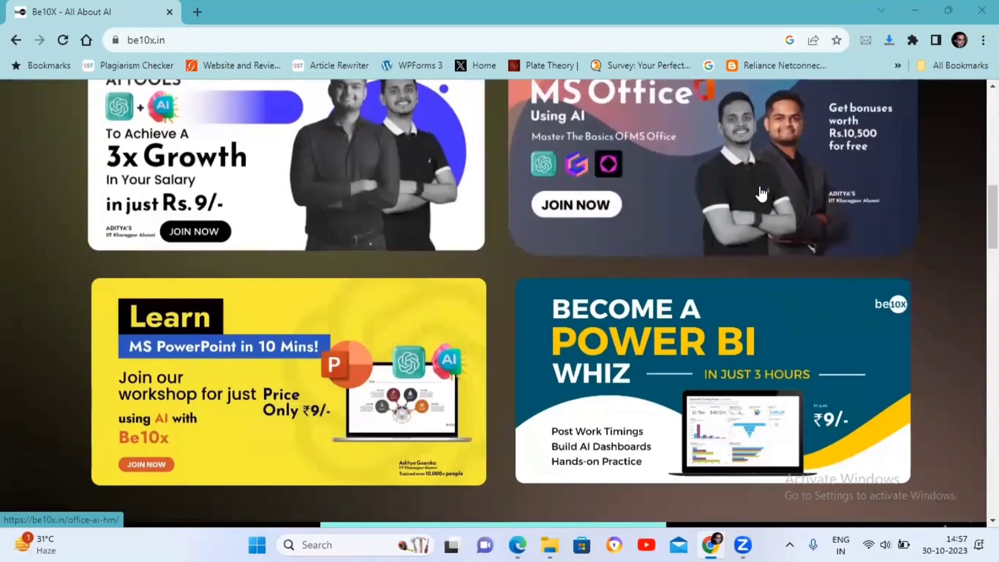
{"action": "scroll", "coordinate": [761, 193], "scroll_direction": "up", "scroll_amount": 1}
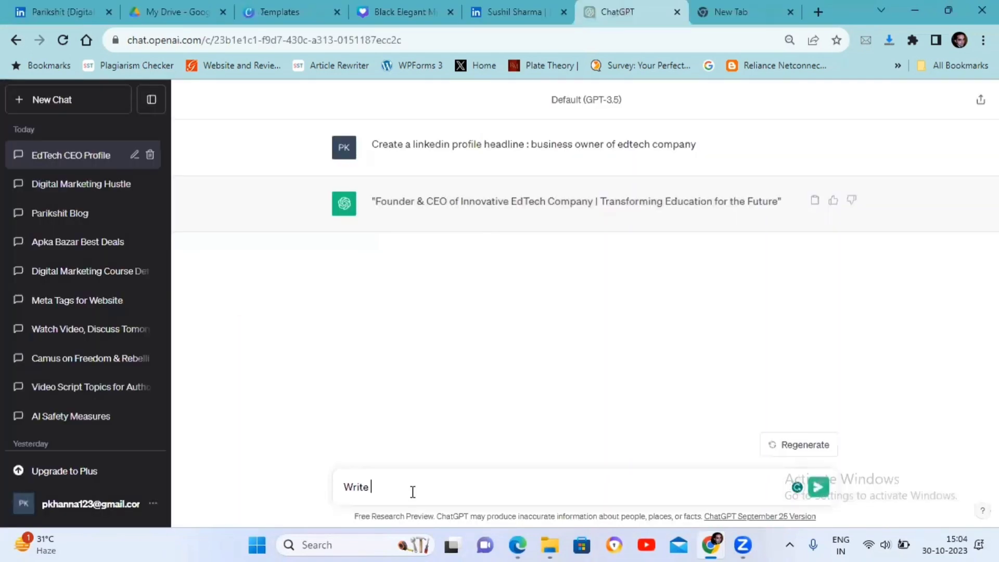
{"action": "type", "text": "a linkedin banner te4"}
{"action": "type", "text": "xt"}
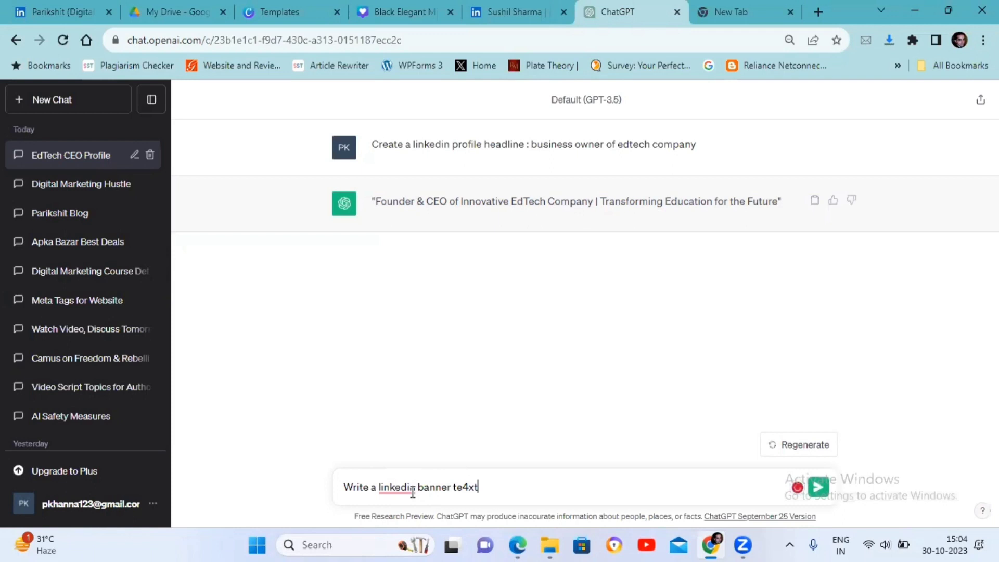
Ask ChatGPT: 'Write a linkedin banner text for me im a business owner'
{"action": "key", "text": "BackSpace"}
{"action": "type", "text": "x"}
{"action": "key", "text": "BackSpace"}
{"action": "key", "text": "BackSpace"}
{"action": "type", "text": "for me "}
{"action": "type", "text": "im a "}
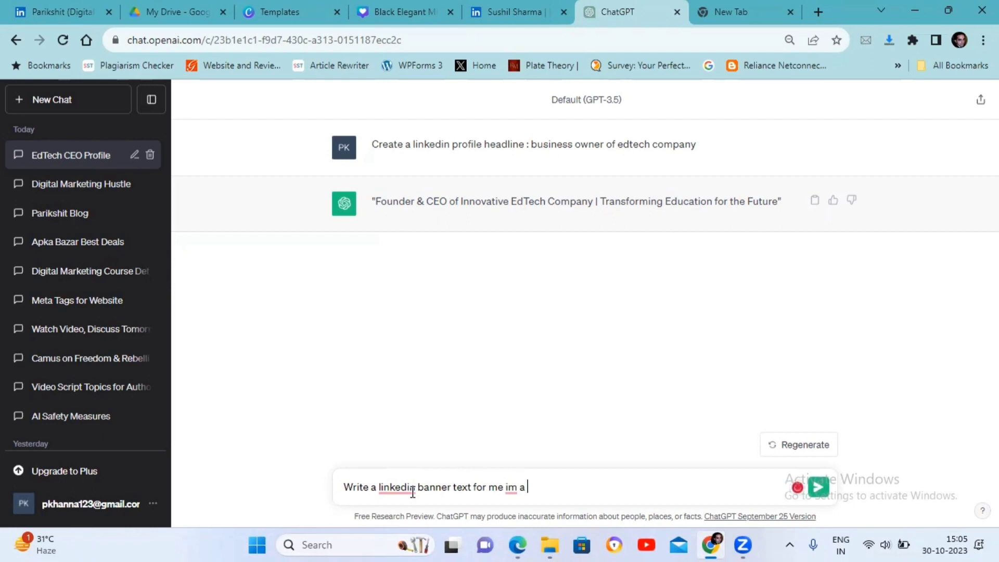
{"action": "type", "text": "business owner"}
{"action": "key", "text": "Return"}
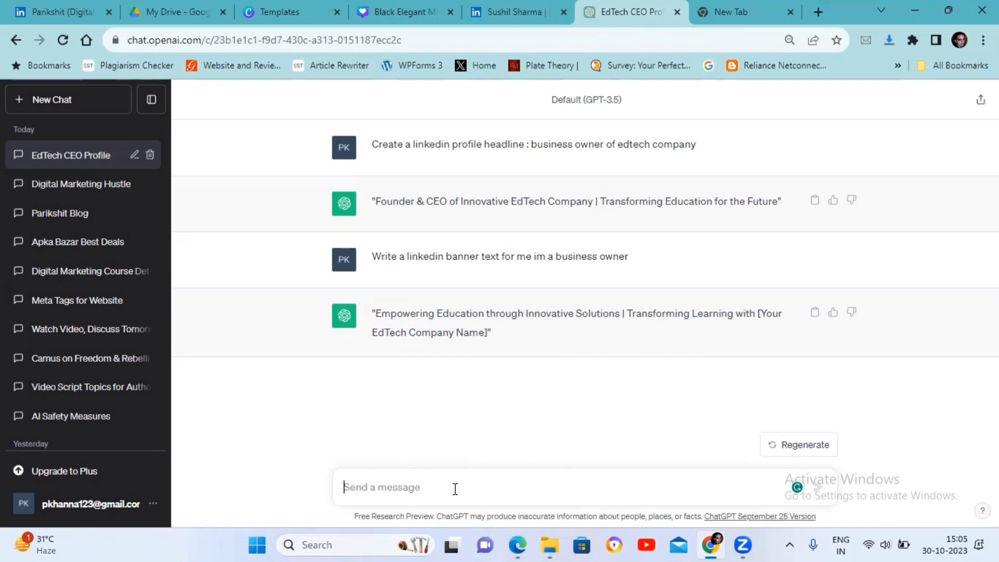
{"action": "type", "text": "PLease red"}
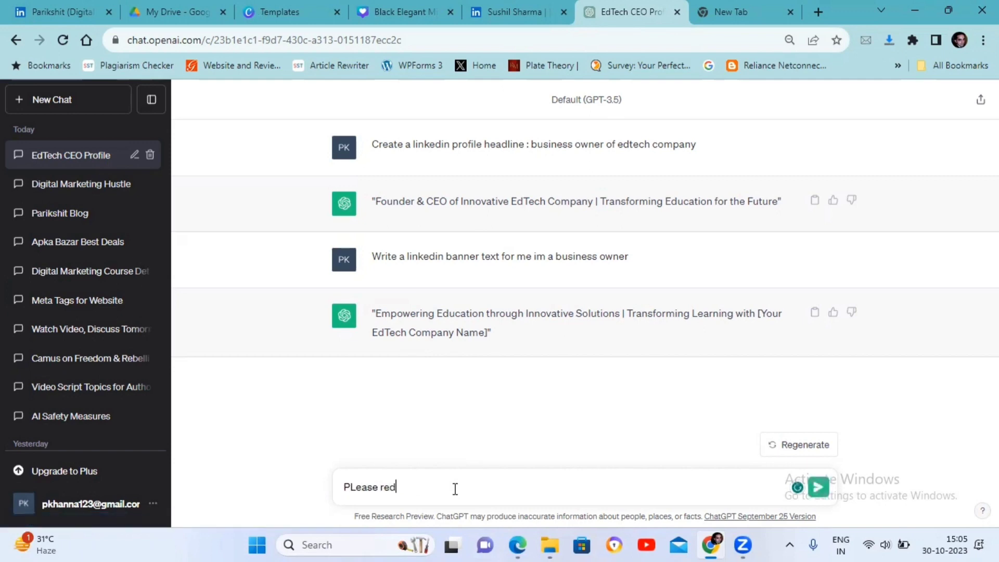
{"action": "type", "text": "uce the te"}
{"action": "type", "text": "xt"}
Request shorter text and copy 'Driving Educational Innovation with [Your EdTech Company Name]'
{"action": "key", "text": "Return"}
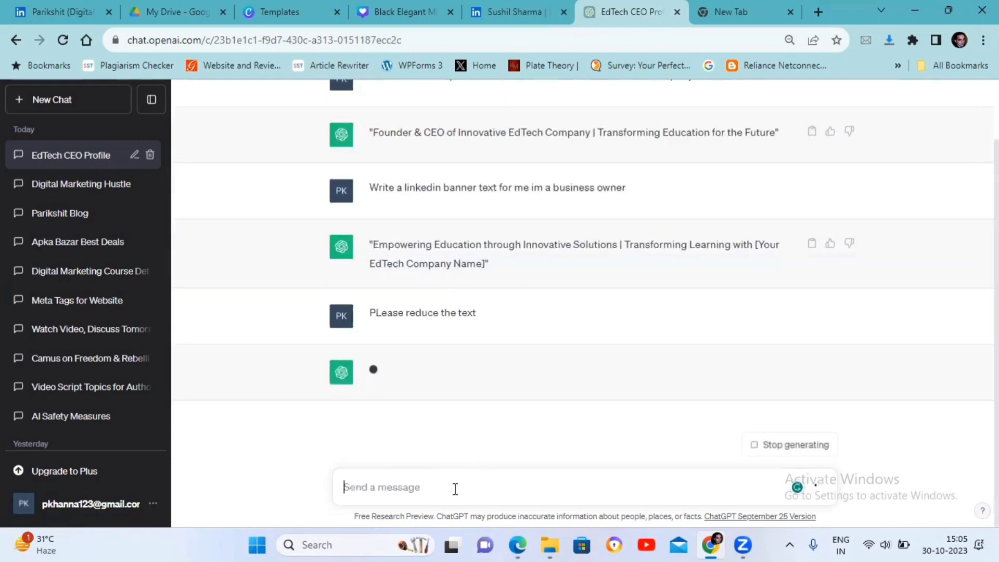
{"action": "triple_click", "coordinate": [399, 313]}
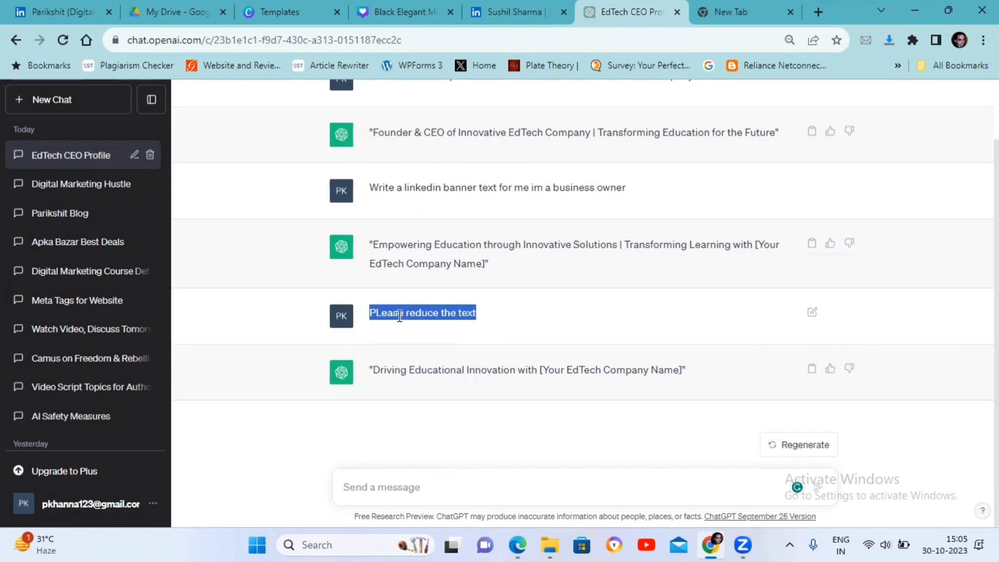
{"action": "mouse_move", "coordinate": [373, 370]}
{"action": "left_mouse_down"}
{"action": "mouse_move", "coordinate": [544, 381]}
{"action": "mouse_move", "coordinate": [680, 373]}
{"action": "left_mouse_up"}
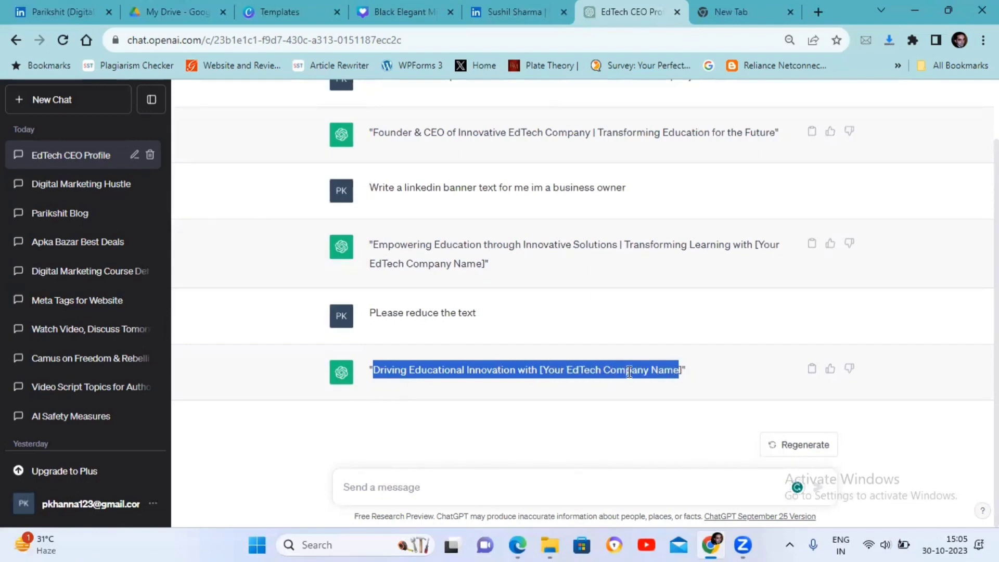
{"action": "left_click", "coordinate": [383, 387]}
{"action": "left_click_drag", "start_coordinate": [373, 370], "coordinate": [684, 373]}
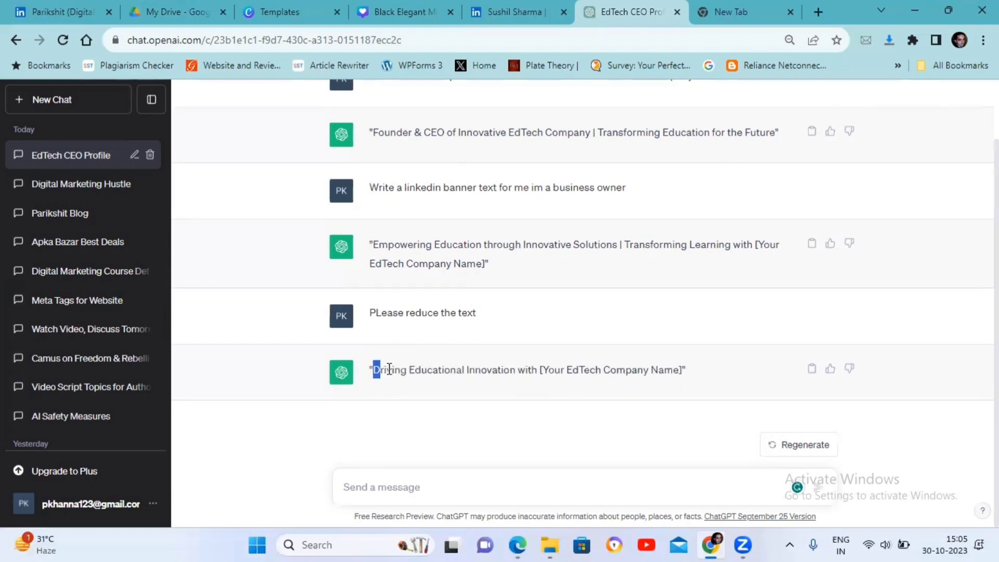
{"action": "right_click", "coordinate": [680, 373]}
{"action": "left_click", "coordinate": [592, 391]}
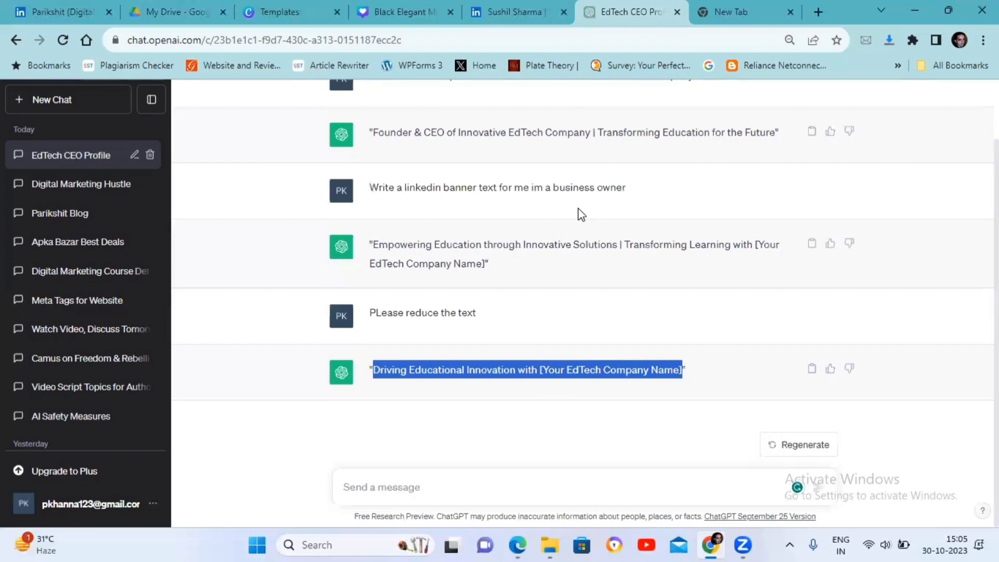
{"action": "key", "text": "ctrl+shift+Tab"}
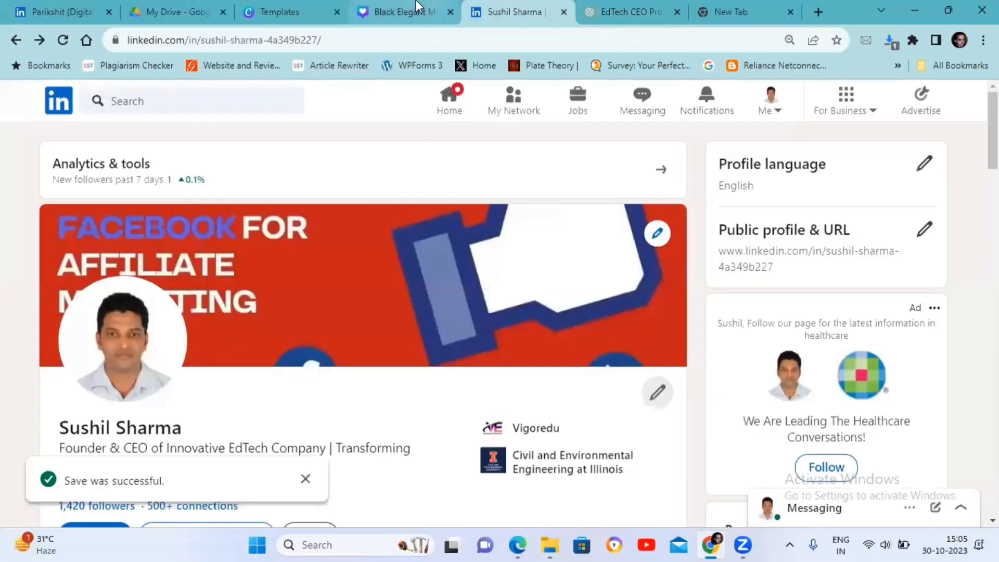
{"action": "key", "text": "ctrl+shift+Tab"}
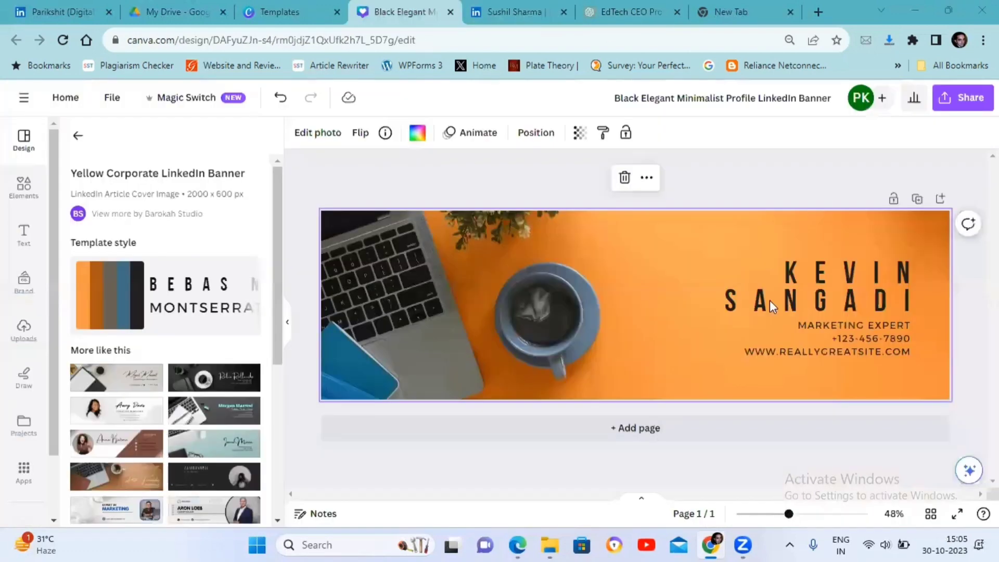
{"action": "left_click", "coordinate": [880, 358]}
{"action": "left_click_drag", "start_coordinate": [859, 346], "coordinate": [862, 369]}
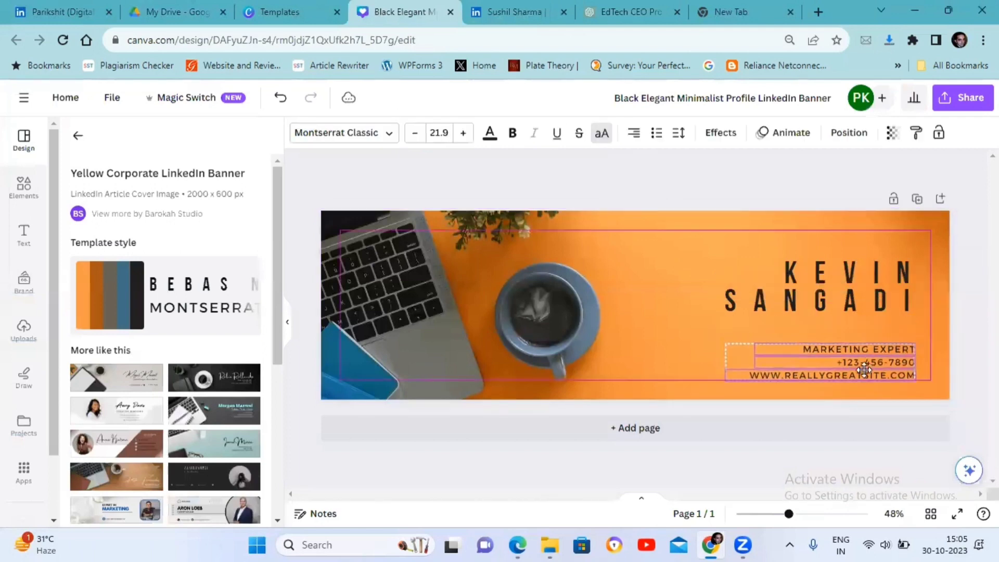
{"action": "left_click", "coordinate": [803, 271]}
{"action": "double_click", "coordinate": [803, 270]}
{"action": "key", "text": "ctrl+a"}
{"action": "key", "text": "ctrl+v"}
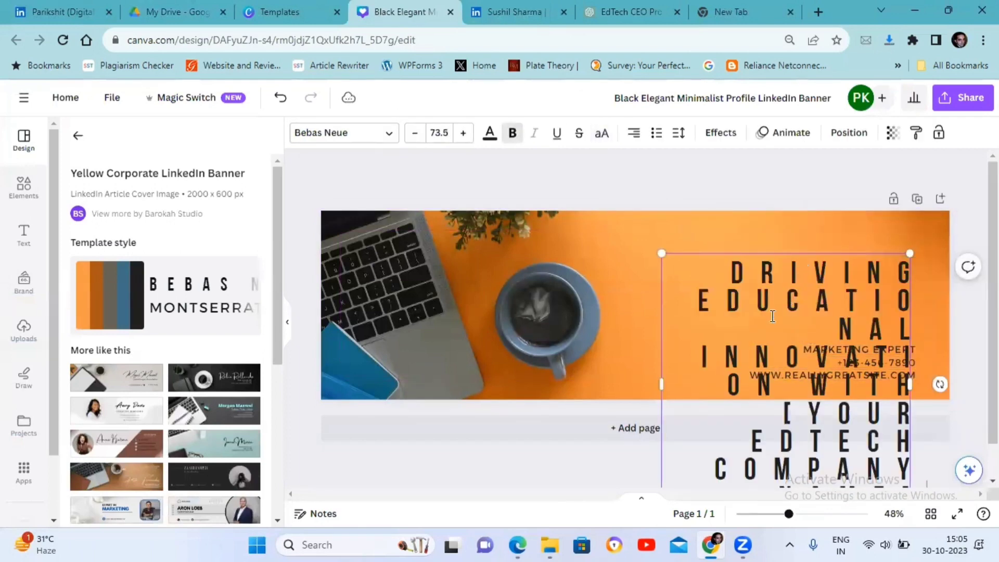
Resize the heading text box and move it above the contact lines
{"action": "left_click_drag", "start_coordinate": [661, 384], "coordinate": [492, 341]}
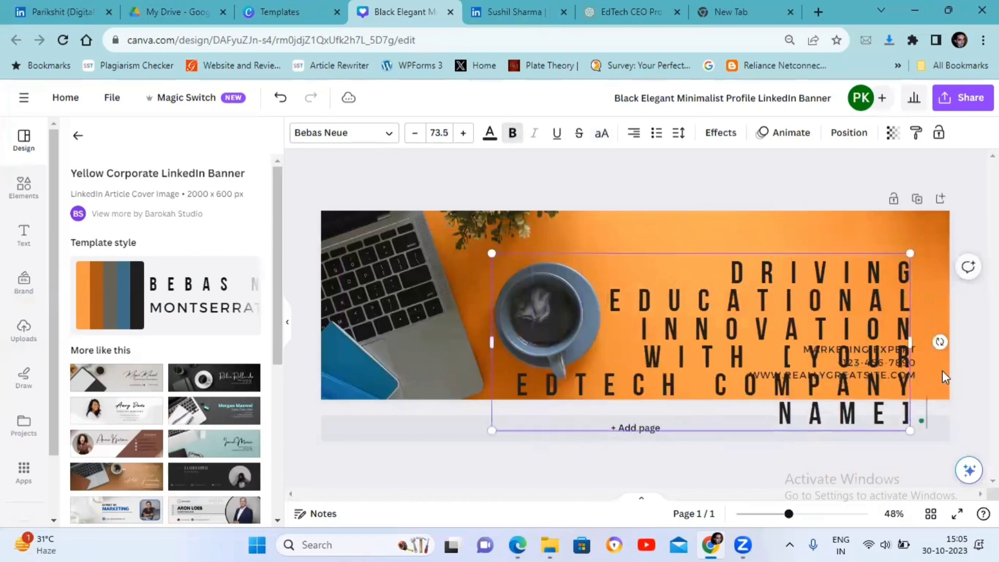
{"action": "left_click_drag", "start_coordinate": [910, 341], "coordinate": [943, 328]}
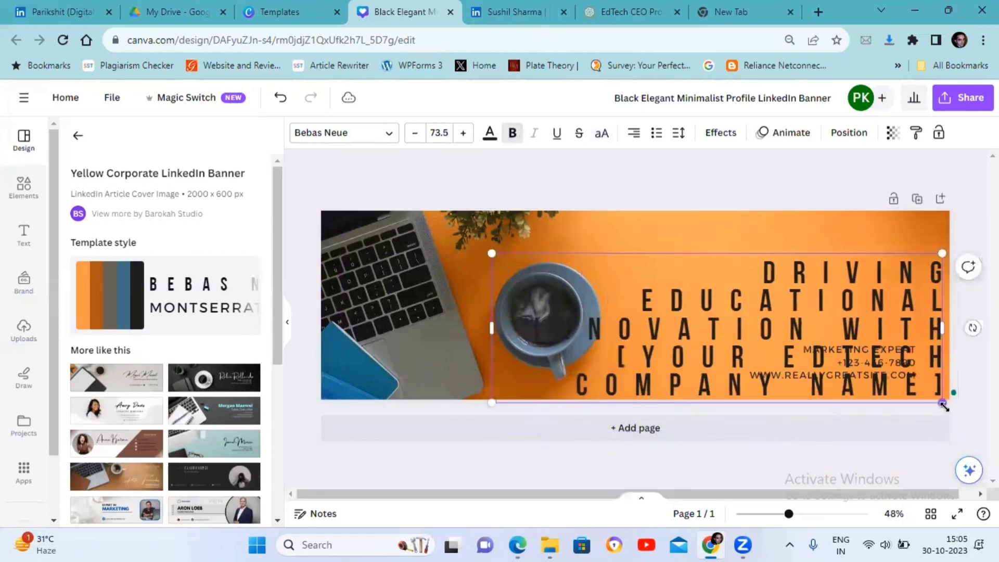
{"action": "left_click_drag", "start_coordinate": [943, 404], "coordinate": [837, 363]}
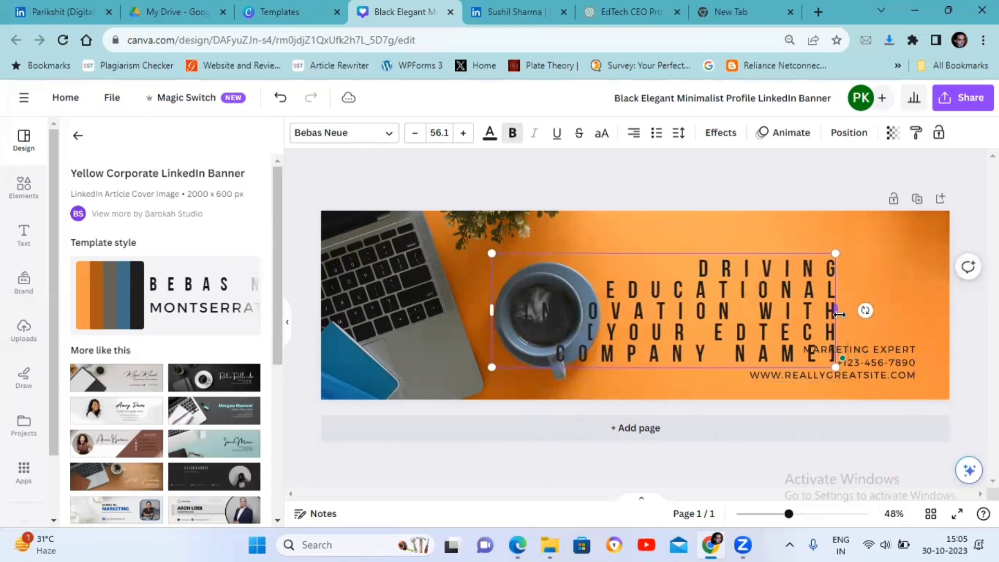
{"action": "left_click_drag", "start_coordinate": [838, 314], "coordinate": [946, 289]}
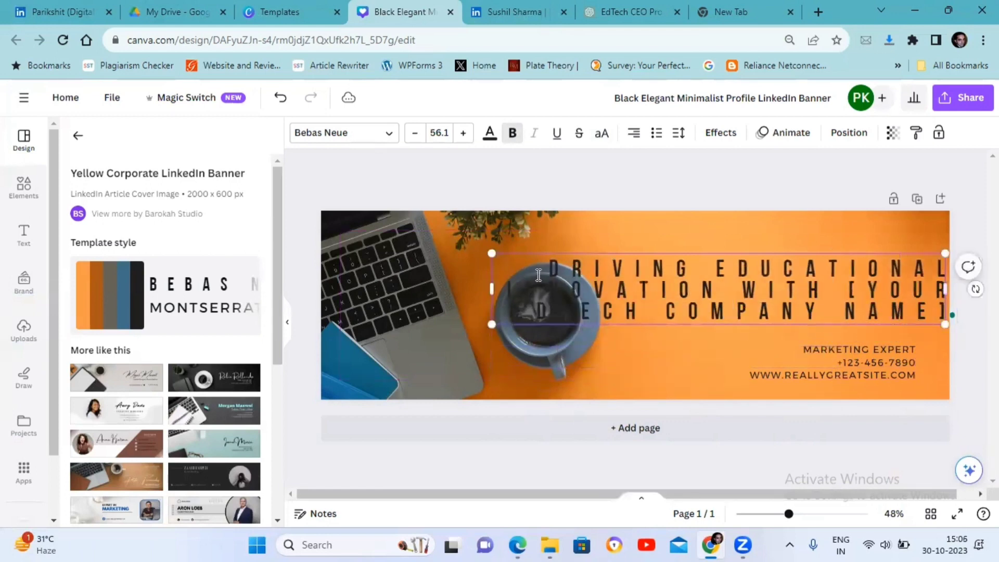
{"action": "left_click_drag", "start_coordinate": [491, 290], "coordinate": [603, 308]}
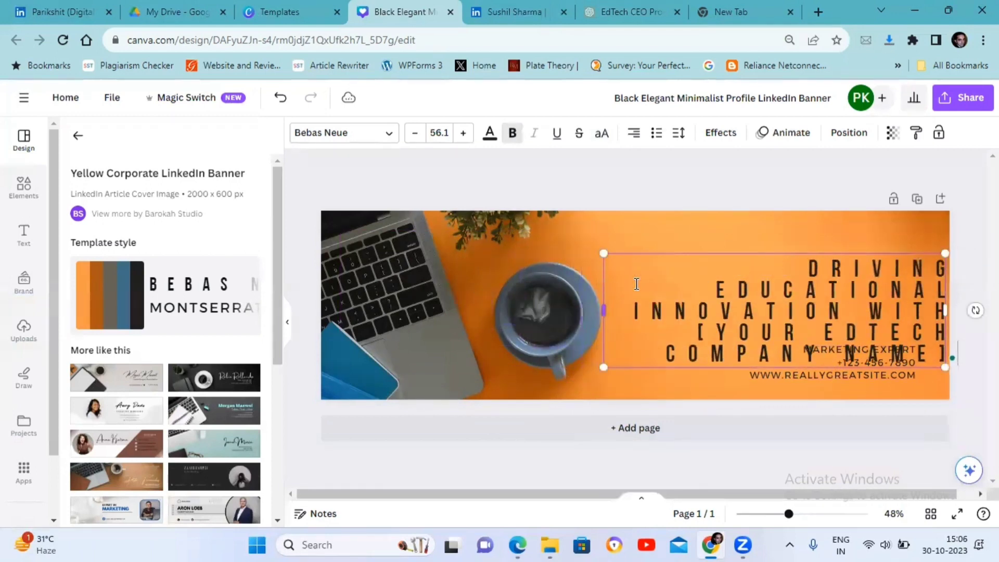
{"action": "left_click", "coordinate": [621, 230]}
{"action": "left_click_drag", "start_coordinate": [796, 299], "coordinate": [790, 267]}
Clear the leftover heading words and paste the ChatGPT banner line back in
{"action": "left_click", "coordinate": [859, 279]}
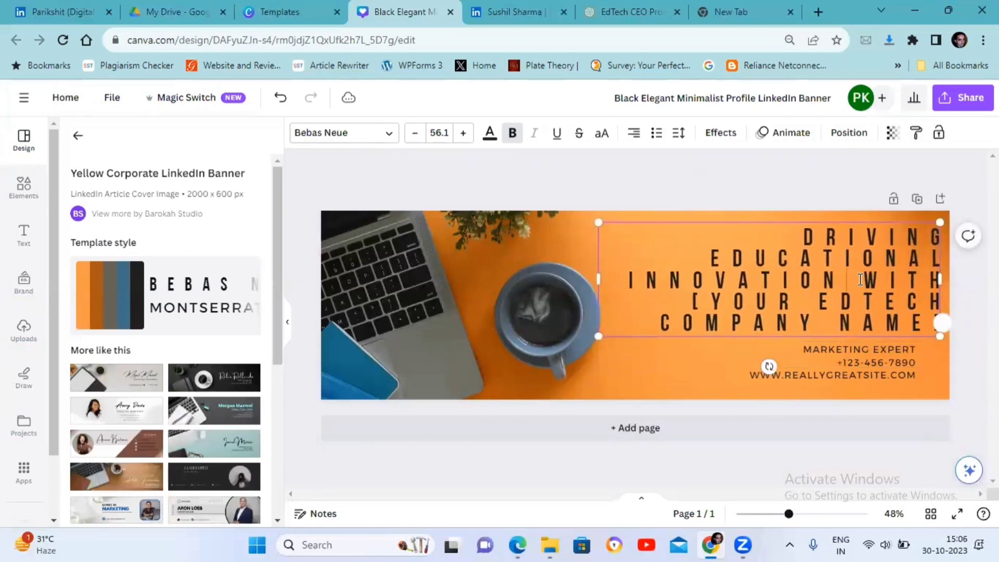
{"action": "left_click_drag", "start_coordinate": [859, 280], "coordinate": [929, 308]}
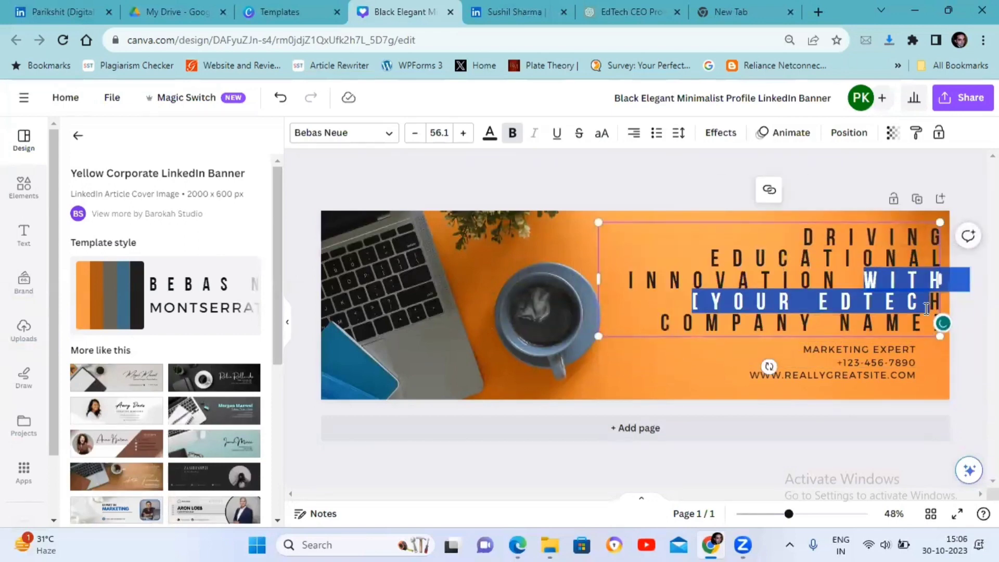
{"action": "key", "text": "Delete"}
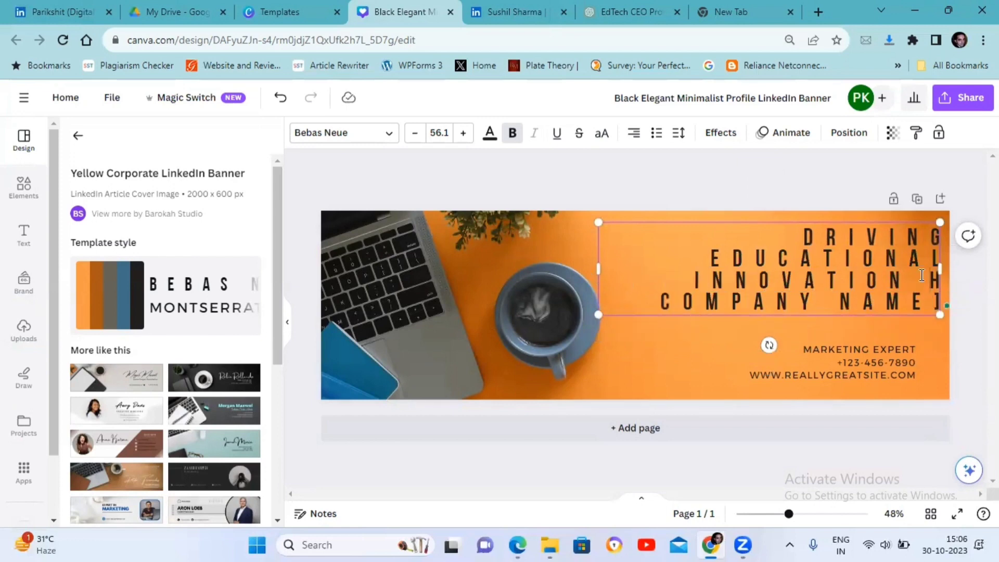
{"action": "mouse_move", "coordinate": [756, 258]}
{"action": "left_mouse_down"}
{"action": "mouse_move", "coordinate": [952, 291]}
{"action": "mouse_move", "coordinate": [937, 304]}
{"action": "mouse_move", "coordinate": [711, 258]}
{"action": "left_mouse_up"}
{"action": "key", "text": "Delete"}
{"action": "left_click", "coordinate": [940, 283]}
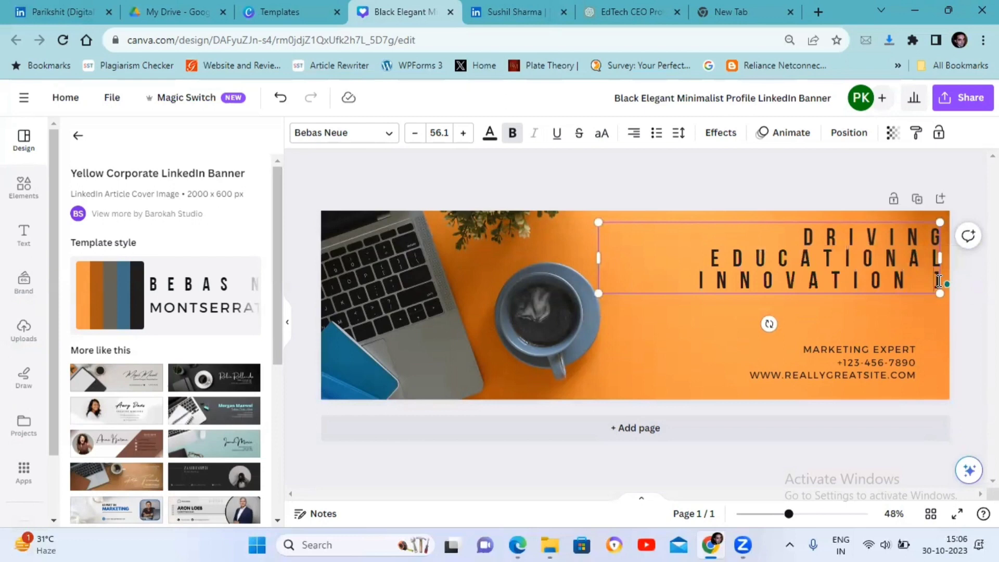
{"action": "key", "text": "BackSpace"}
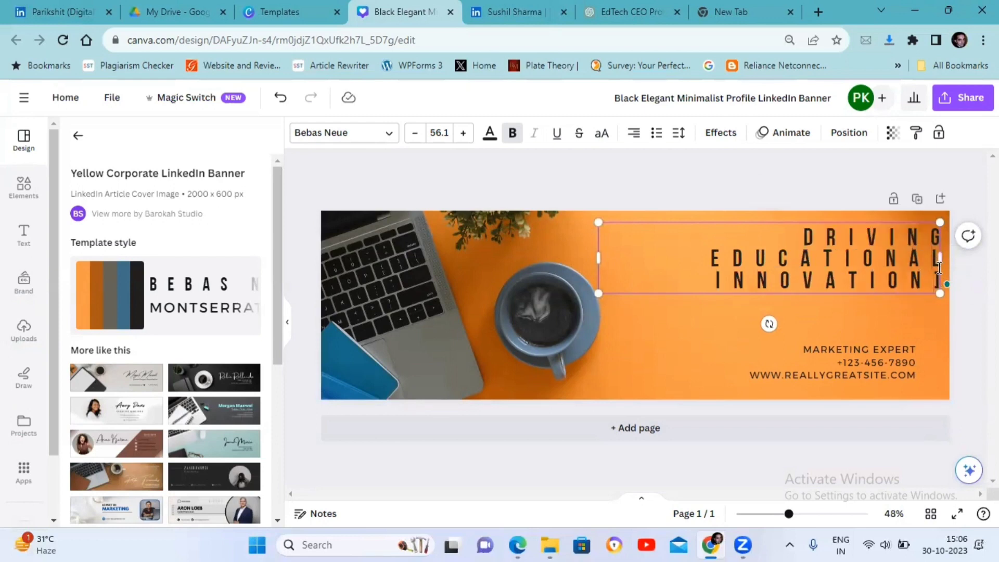
{"action": "left_click_drag", "start_coordinate": [934, 253], "coordinate": [936, 280]}
{"action": "key", "text": "BackSpace"}
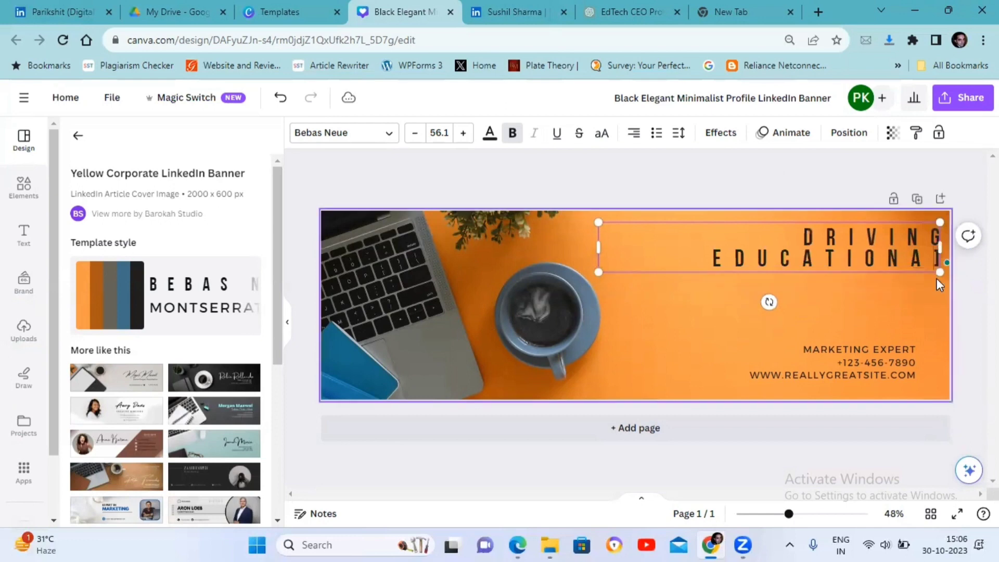
{"action": "left_click", "coordinate": [936, 262]}
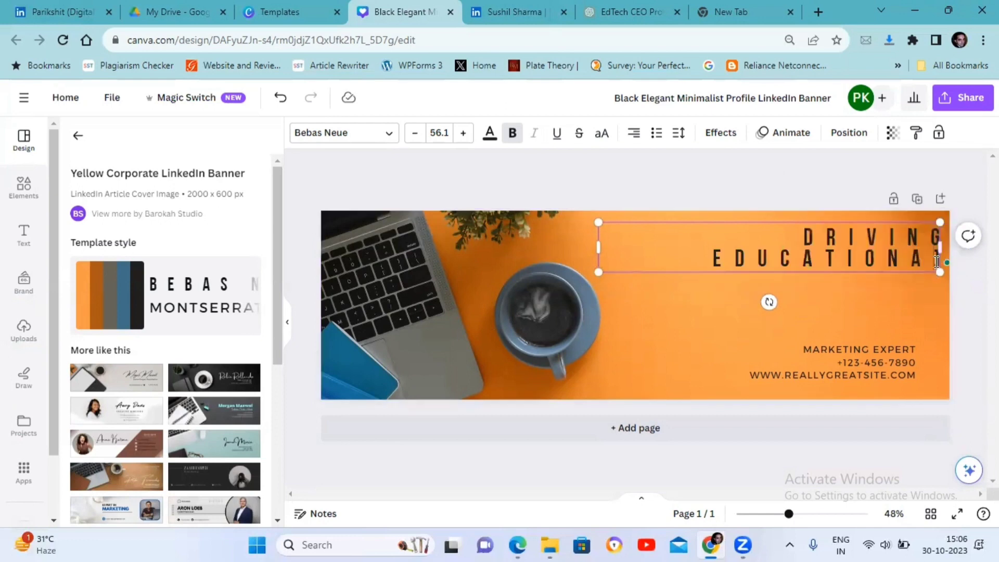
{"action": "triple_click", "coordinate": [833, 260]}
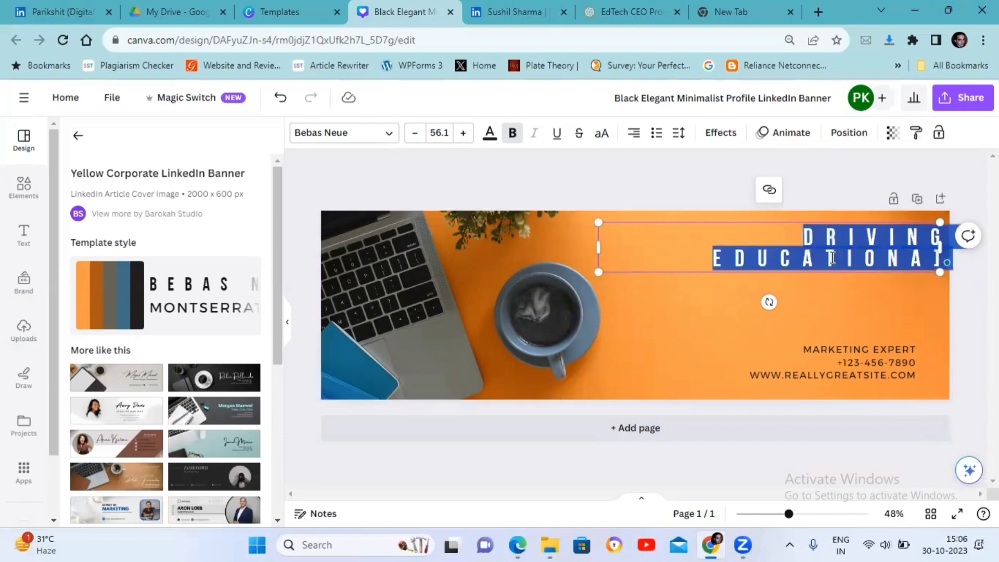
{"action": "key", "text": "ctrl+v"}
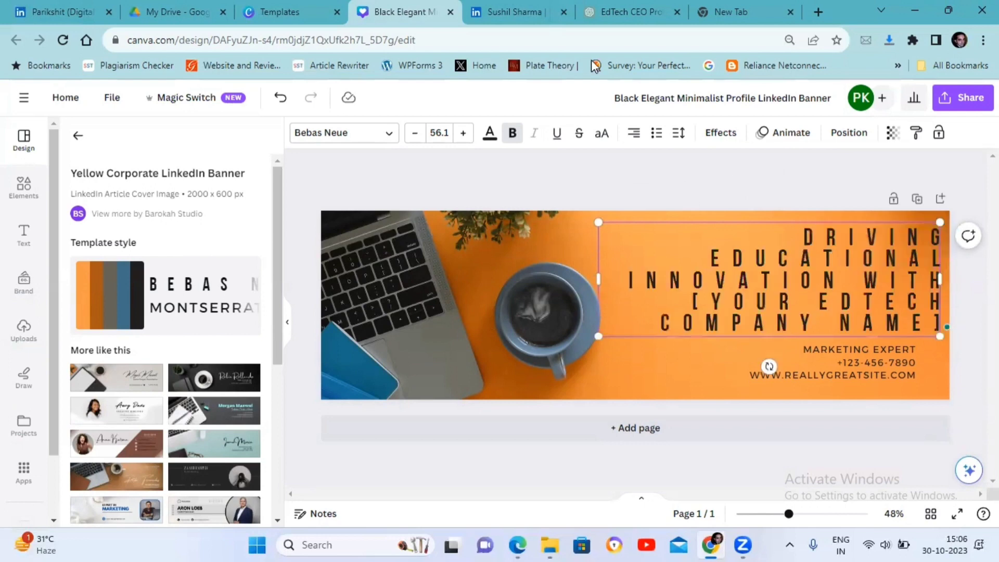
Replace the Canva heading with 'Driving Educational Innovation' from ChatGPT and move it lower
{"action": "left_click", "coordinate": [624, 12]}
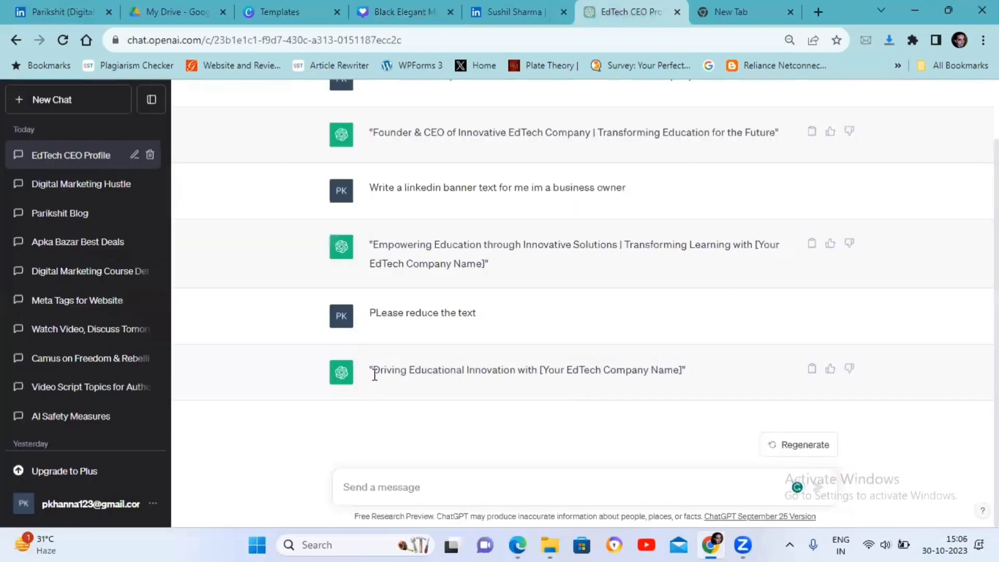
{"action": "mouse_move", "coordinate": [373, 369]}
{"action": "left_mouse_down"}
{"action": "mouse_move", "coordinate": [531, 370]}
{"action": "mouse_move", "coordinate": [519, 370]}
{"action": "left_mouse_up"}
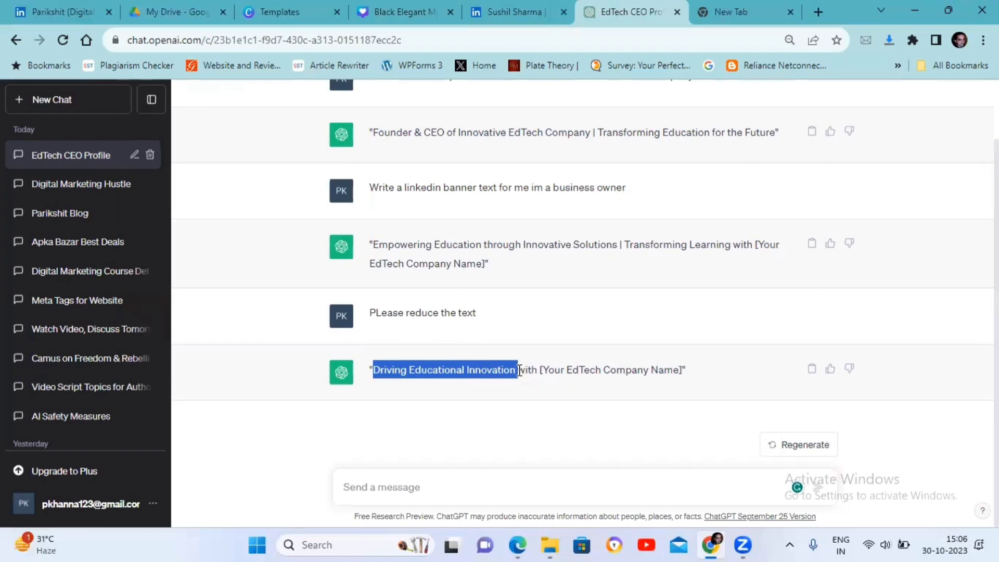
{"action": "mouse_move", "coordinate": [593, 226]}
{"action": "left_click", "coordinate": [399, 12]}
{"action": "key", "text": "ctrl+a"}
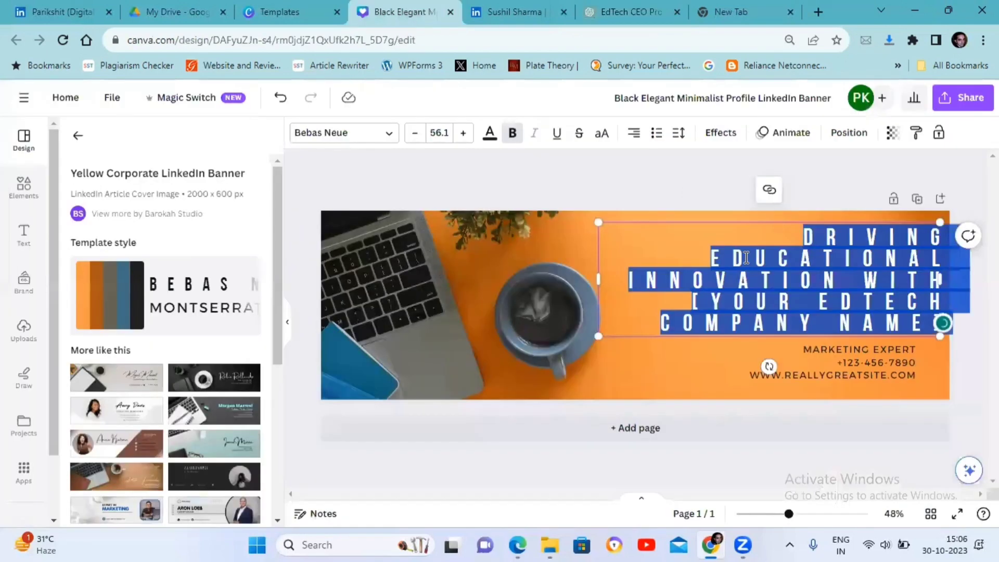
{"action": "type", "text": "DRIVING EDUCATIONAL INNOVATION"}
{"action": "left_click", "coordinate": [519, 263]}
{"action": "left_click", "coordinate": [850, 258]}
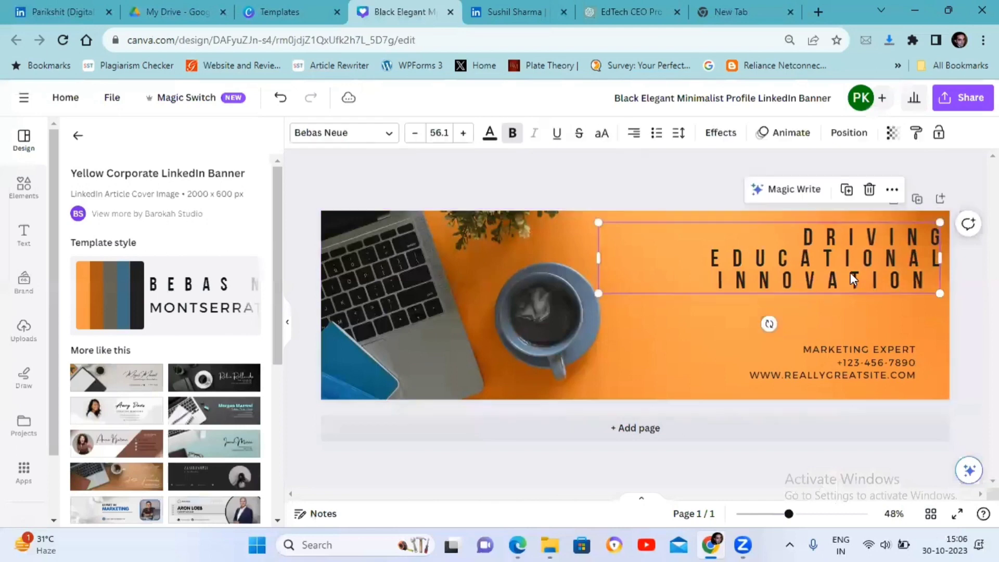
{"action": "left_click_drag", "start_coordinate": [849, 272], "coordinate": [838, 318]}
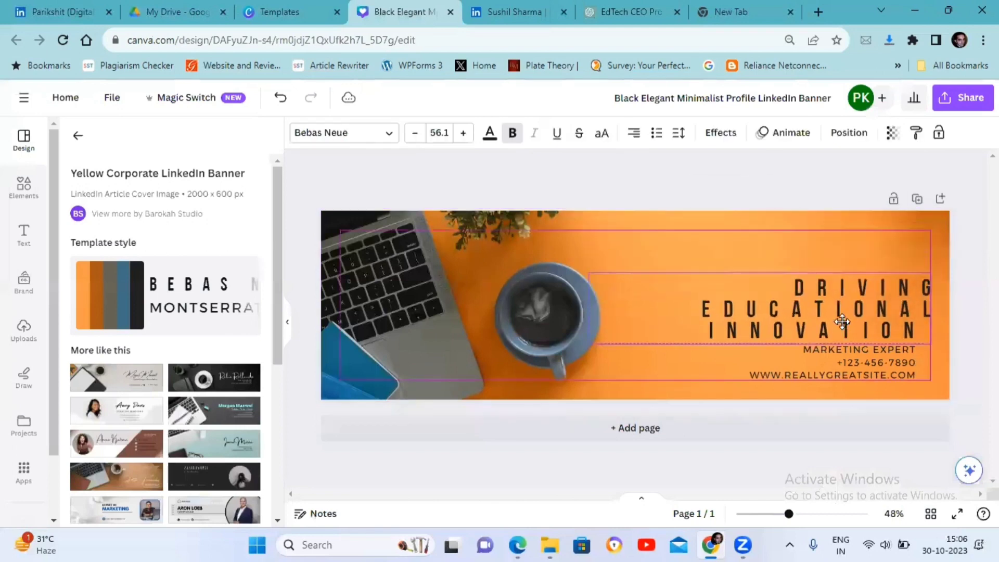
Delete the MARKETING EXPERT text box and nudge the heading toward the contact lines
{"action": "left_click", "coordinate": [836, 351]}
{"action": "double_click", "coordinate": [836, 351]}
{"action": "left_click", "coordinate": [721, 353]}
{"action": "left_click", "coordinate": [816, 350]}
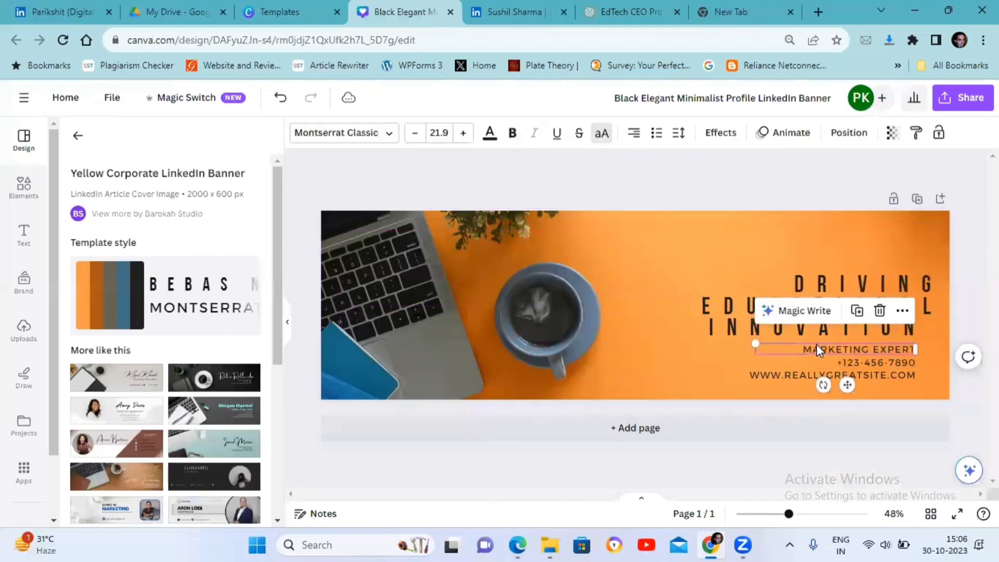
{"action": "key", "text": "Delete"}
{"action": "left_click", "coordinate": [835, 363]}
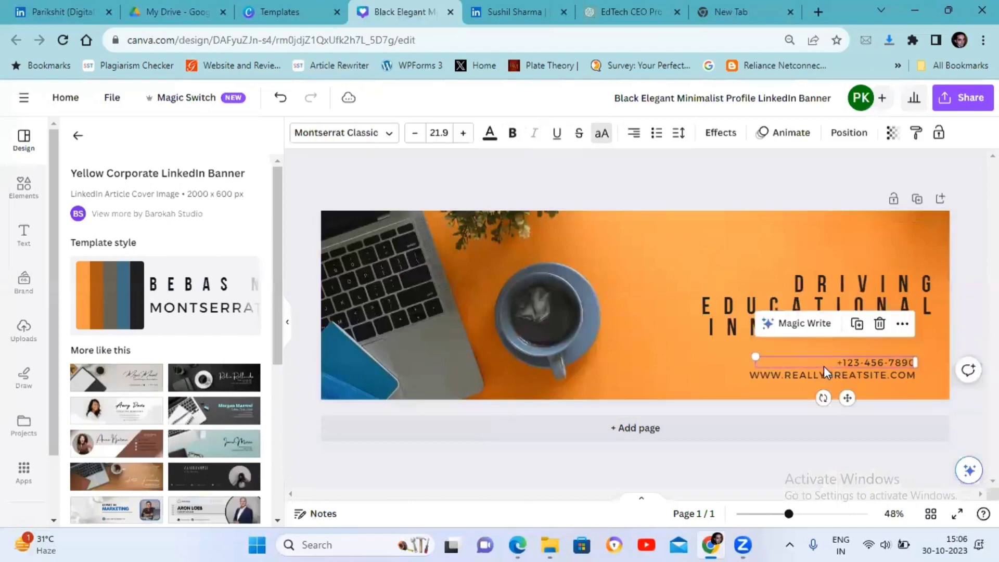
{"action": "left_click", "coordinate": [726, 308]}
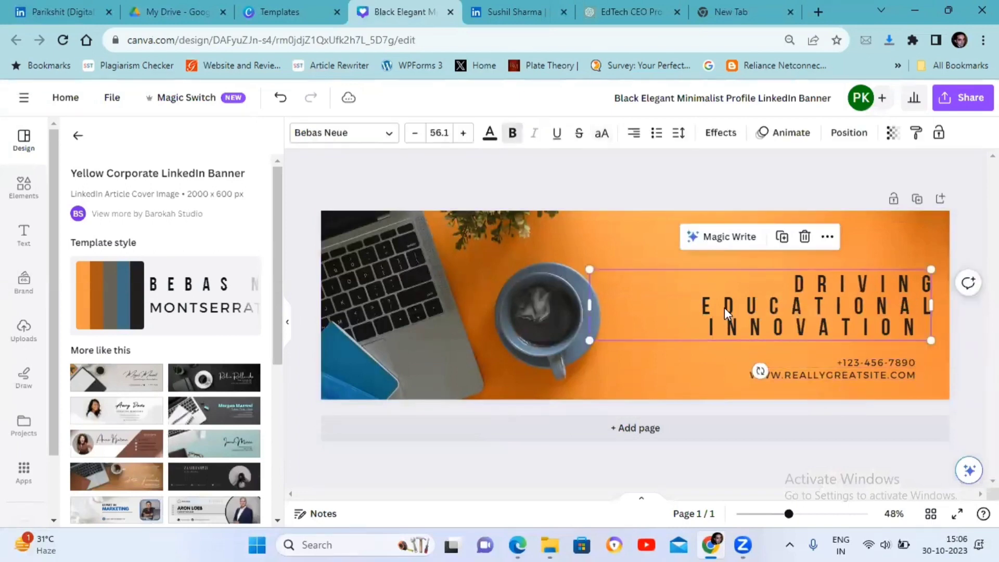
{"action": "left_click_drag", "start_coordinate": [724, 307], "coordinate": [722, 320]}
{"action": "left_click", "coordinate": [653, 262]}
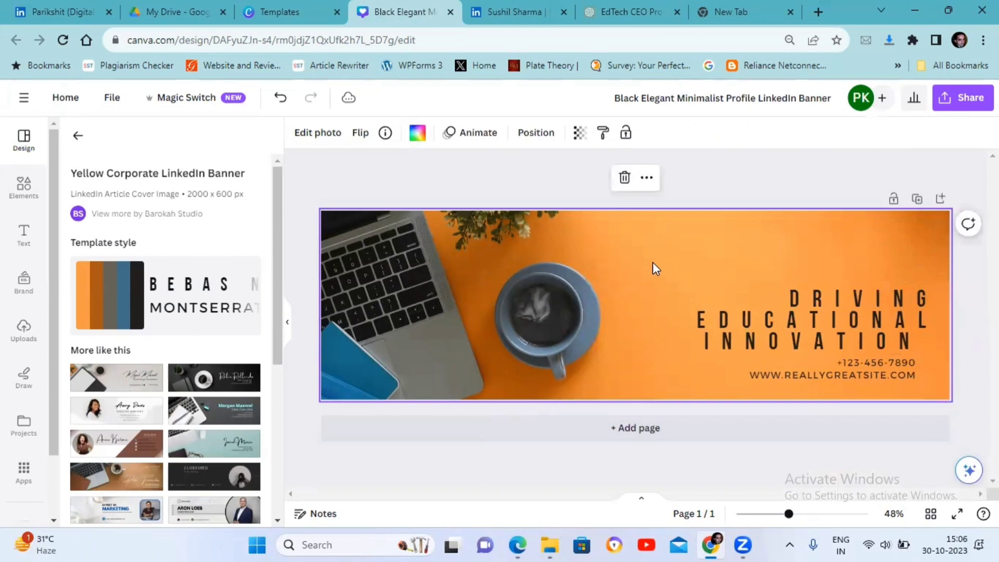
Download the finished Canva banner as a JPG file
{"action": "left_click", "coordinate": [957, 105]}
{"action": "scroll", "coordinate": [786, 375], "scroll_direction": "down", "scroll_amount": 2}
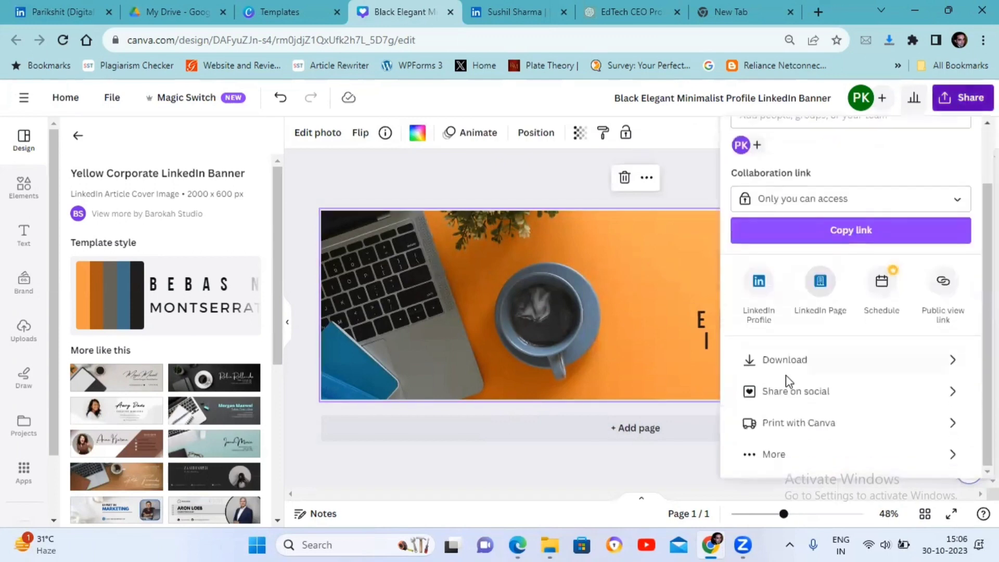
{"action": "left_click", "coordinate": [786, 359]}
{"action": "left_click", "coordinate": [780, 190]}
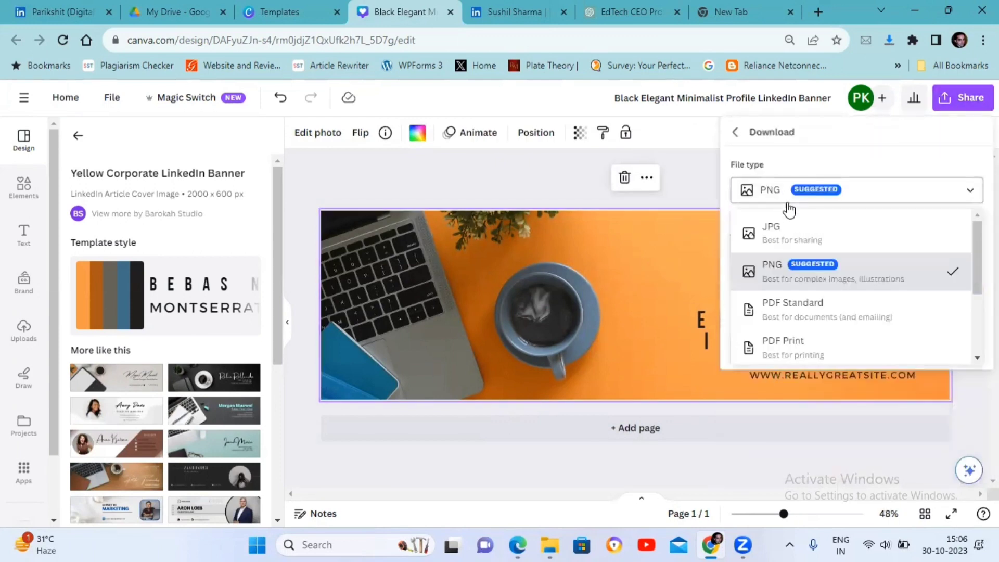
{"action": "left_click", "coordinate": [790, 235]}
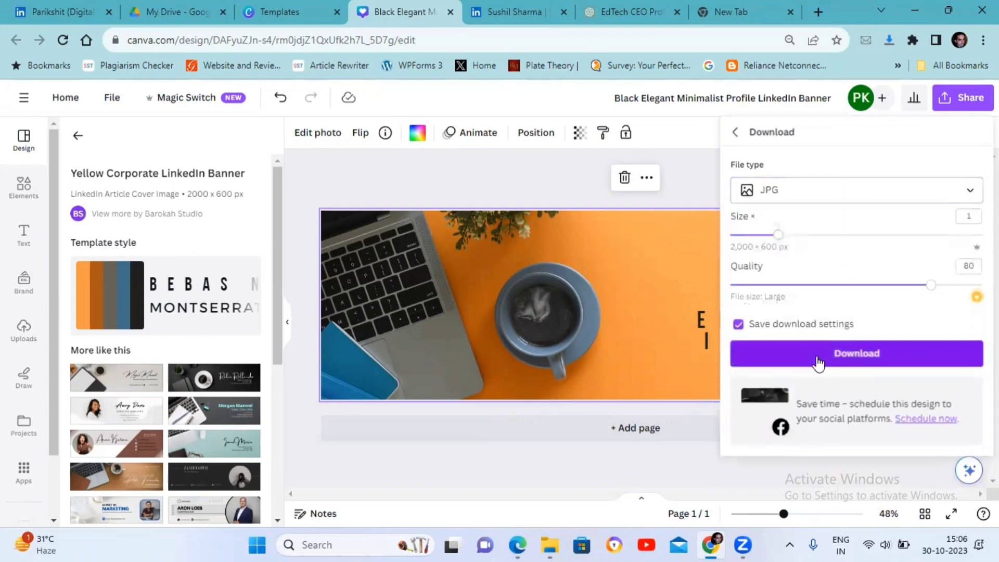
{"action": "left_click", "coordinate": [854, 354]}
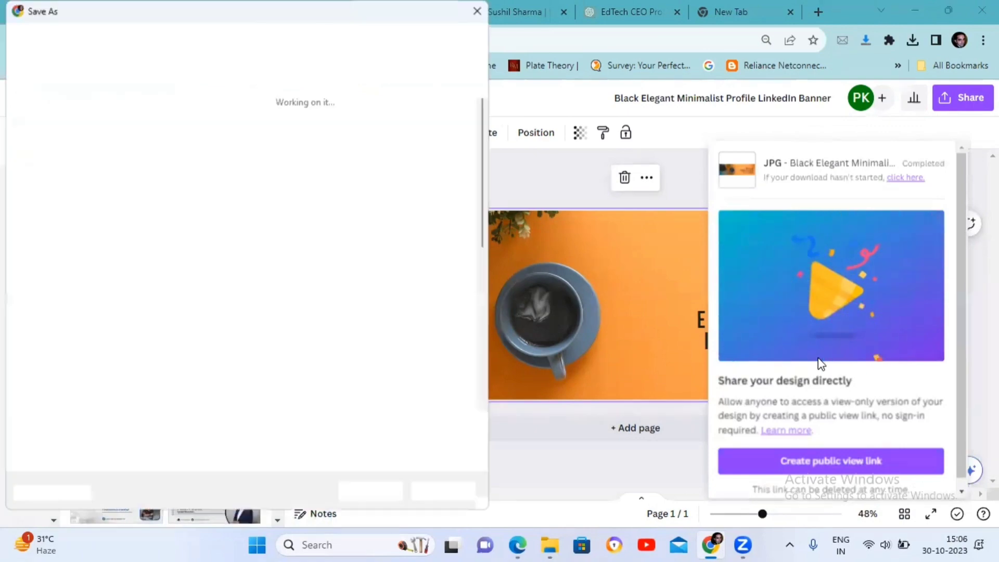
Save the banner file and apply the Black Elegant Minimalist banner as LinkedIn's background photo
{"action": "left_click", "coordinate": [370, 491]}
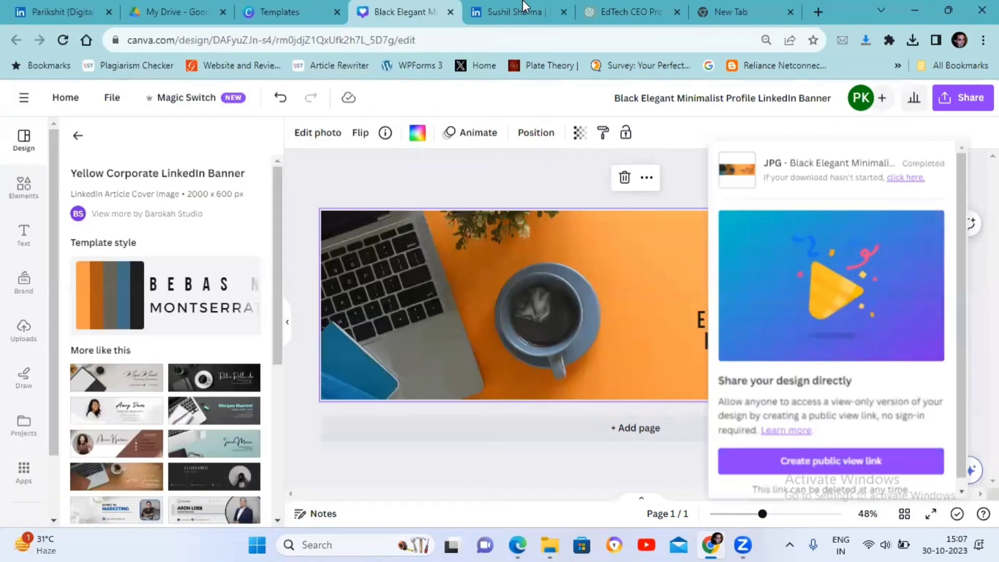
{"action": "left_click", "coordinate": [514, 12]}
{"action": "left_click", "coordinate": [657, 233]}
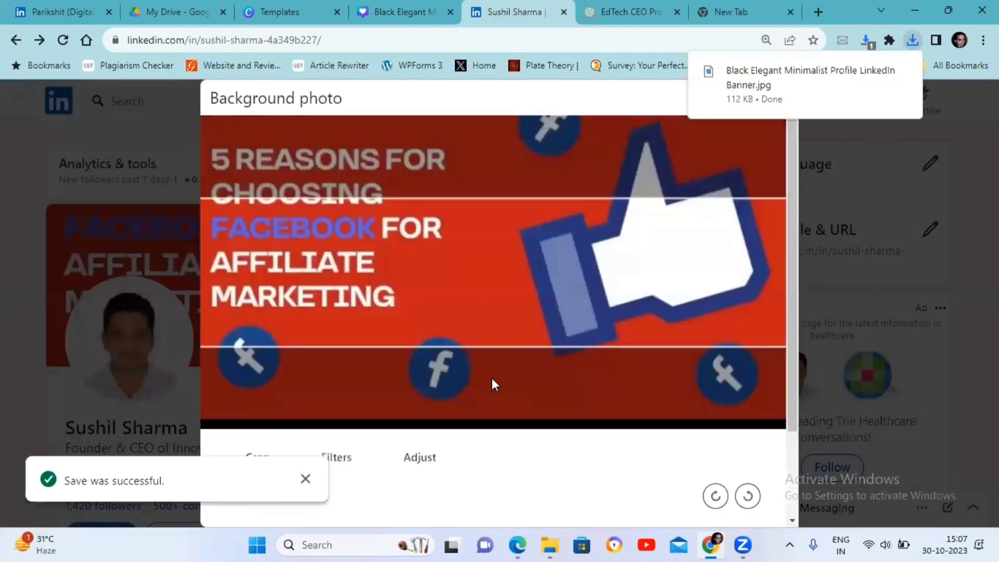
{"action": "scroll", "coordinate": [314, 470], "scroll_direction": "down", "scroll_amount": 3}
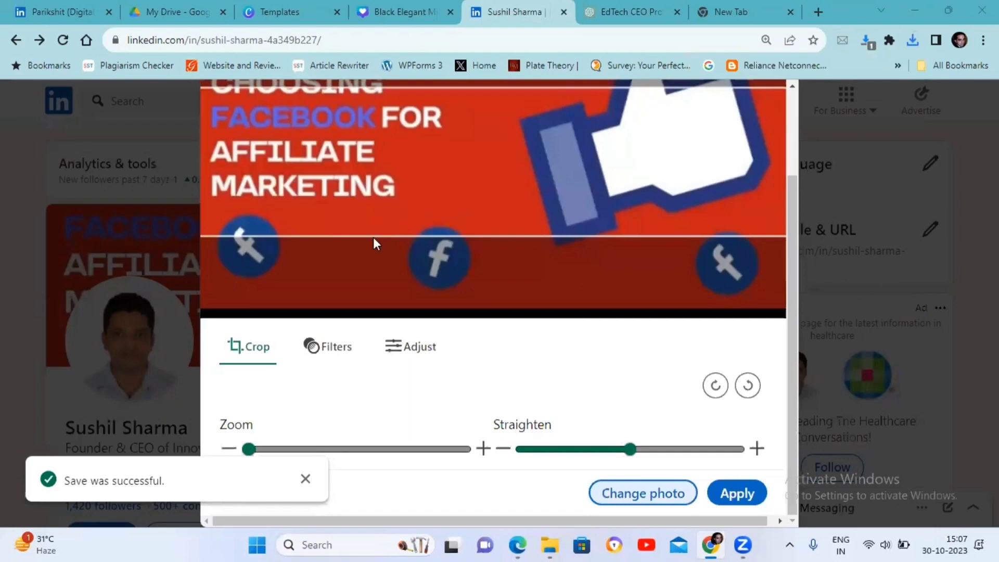
{"action": "left_click", "coordinate": [642, 493]}
{"action": "double_click", "coordinate": [404, 310]}
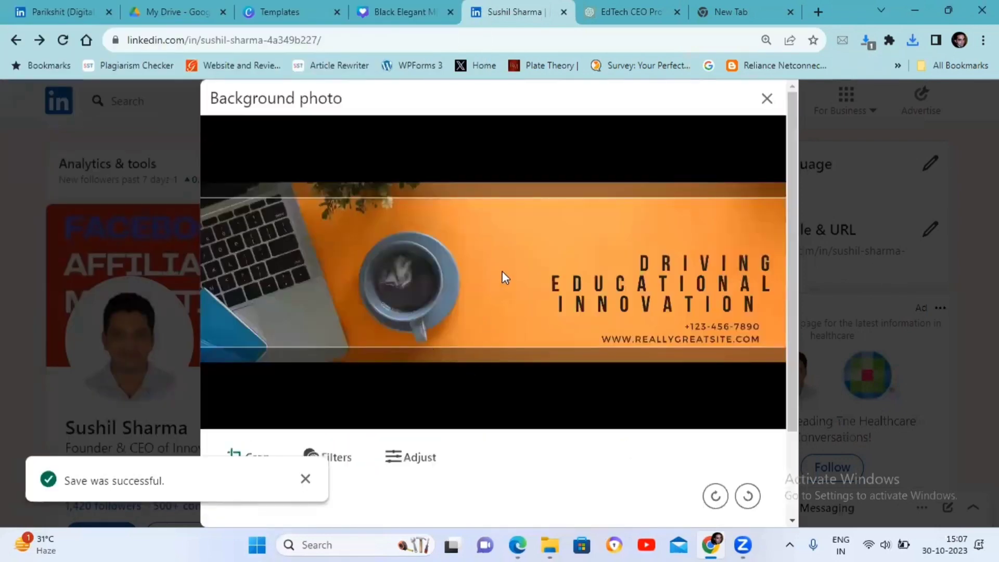
{"action": "scroll", "coordinate": [501, 271], "scroll_direction": "down", "scroll_amount": 3}
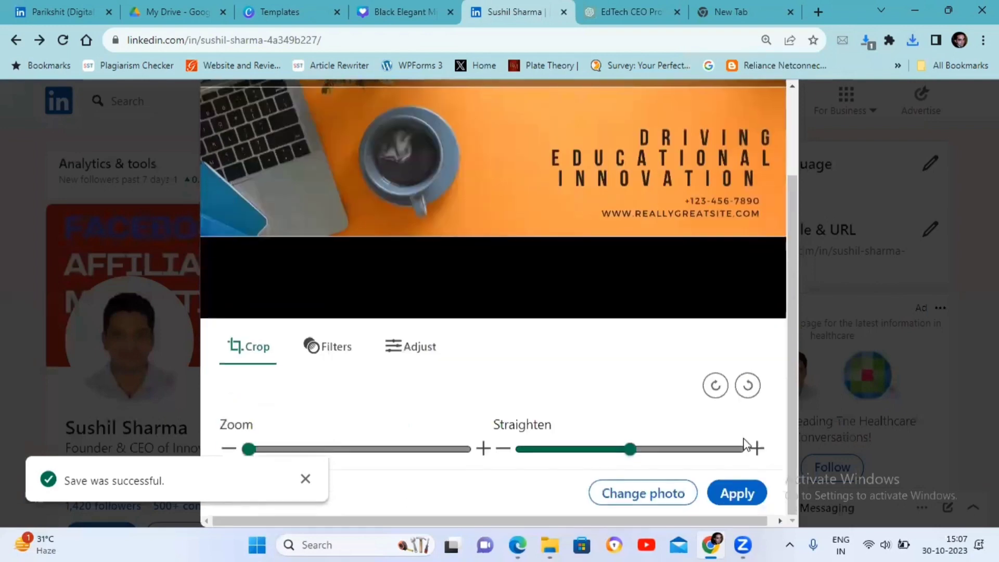
{"action": "left_click", "coordinate": [734, 493]}
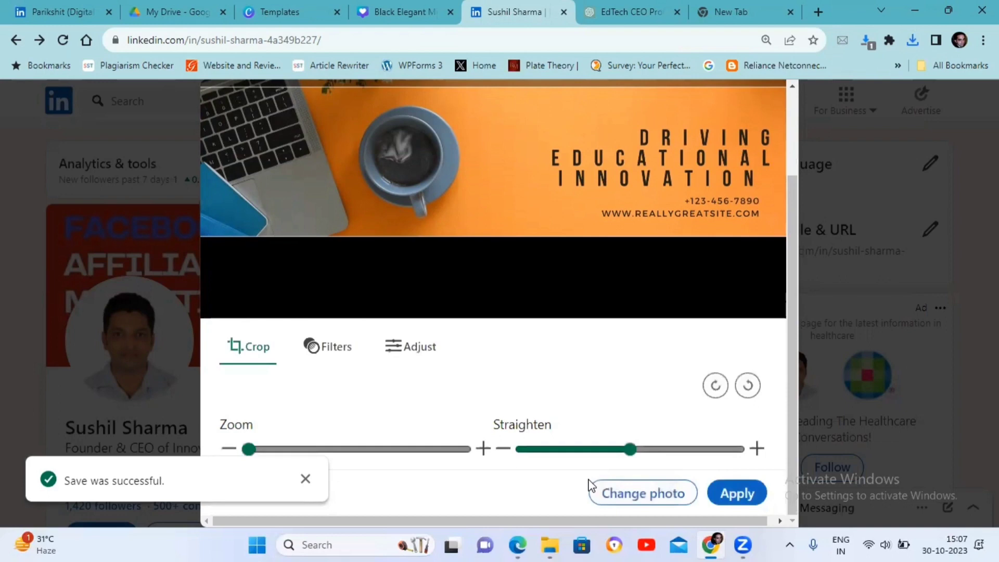
{"action": "left_click", "coordinate": [736, 493]}
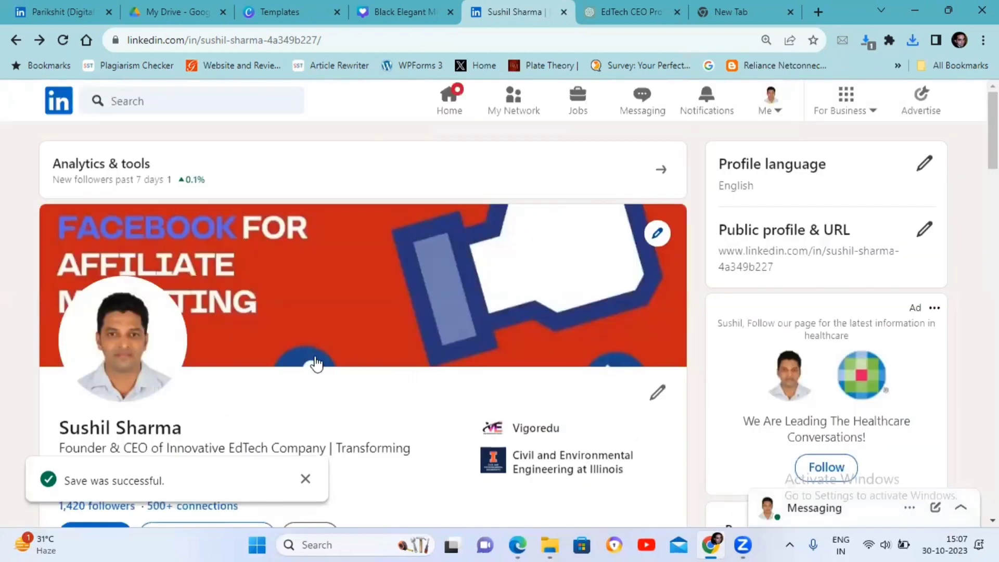
{"action": "scroll", "coordinate": [351, 276], "scroll_direction": "down", "scroll_amount": 2}
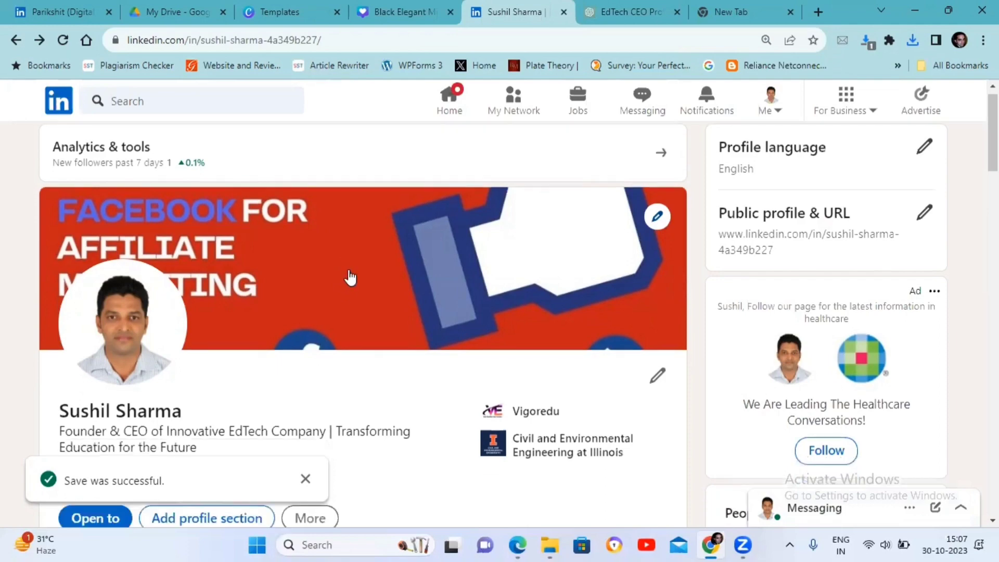
{"action": "scroll", "coordinate": [350, 275], "scroll_direction": "down", "scroll_amount": 4}
{"action": "scroll", "coordinate": [351, 276], "scroll_direction": "down", "scroll_amount": 4}
{"action": "scroll", "coordinate": [350, 276], "scroll_direction": "down", "scroll_amount": 5}
{"action": "scroll", "coordinate": [350, 276], "scroll_direction": "down", "scroll_amount": 3}
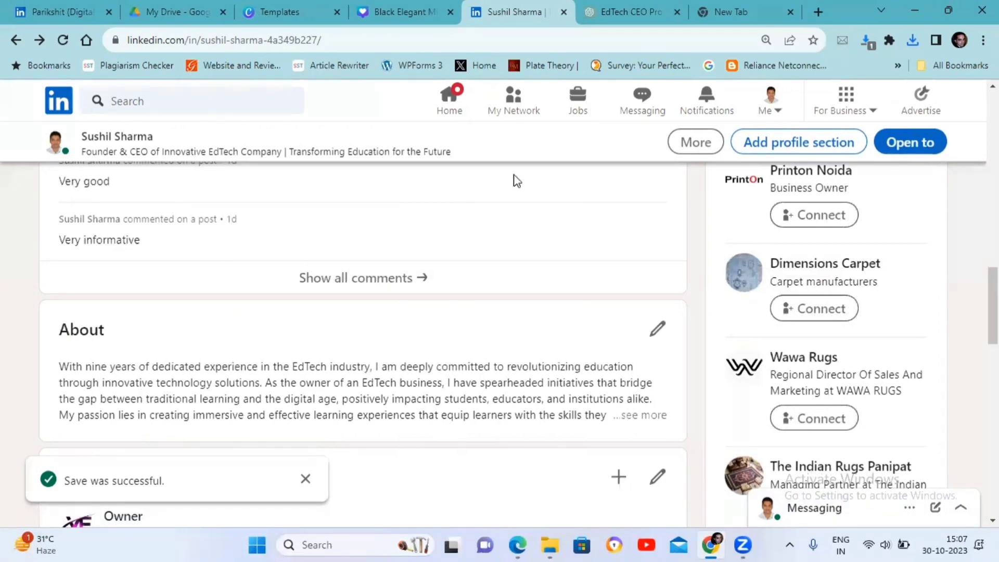
Switch from LinkedIn's About section to the EdTech CEO Profile chat in ChatGPT
{"action": "key", "text": "ctrl+Tab"}
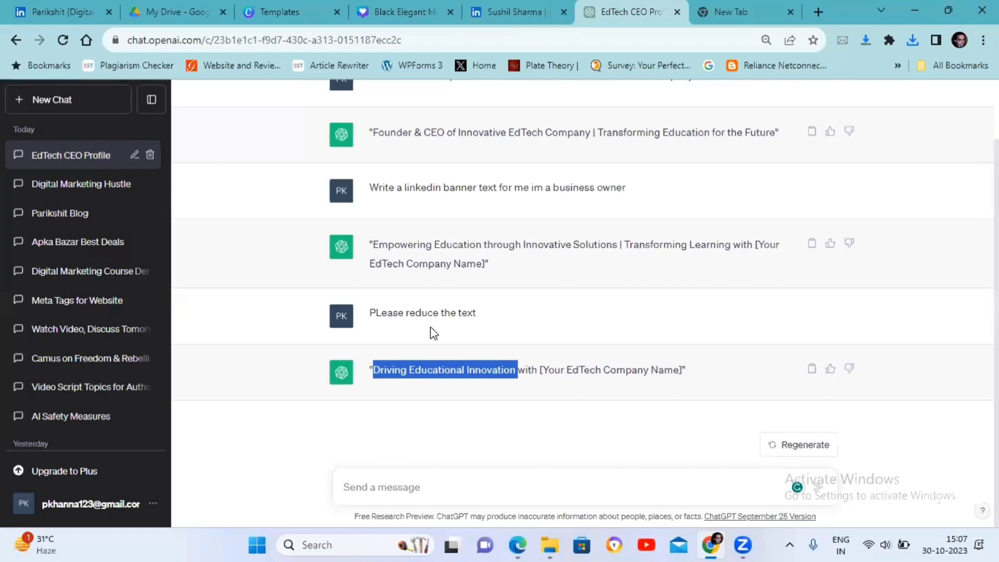
Begin a ChatGPT prompt for a LinkedIn About covering designation, experience and goals
{"action": "left_click", "coordinate": [427, 487]}
{"action": "type", "text": "Cre"}
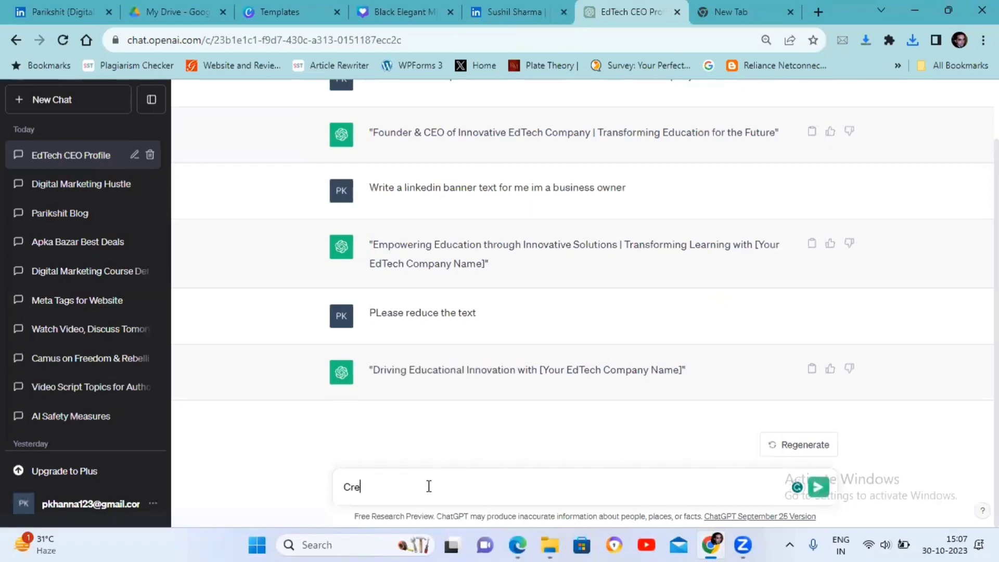
{"action": "type", "text": "atlinkedin"}
{"action": "type", "text": "about "}
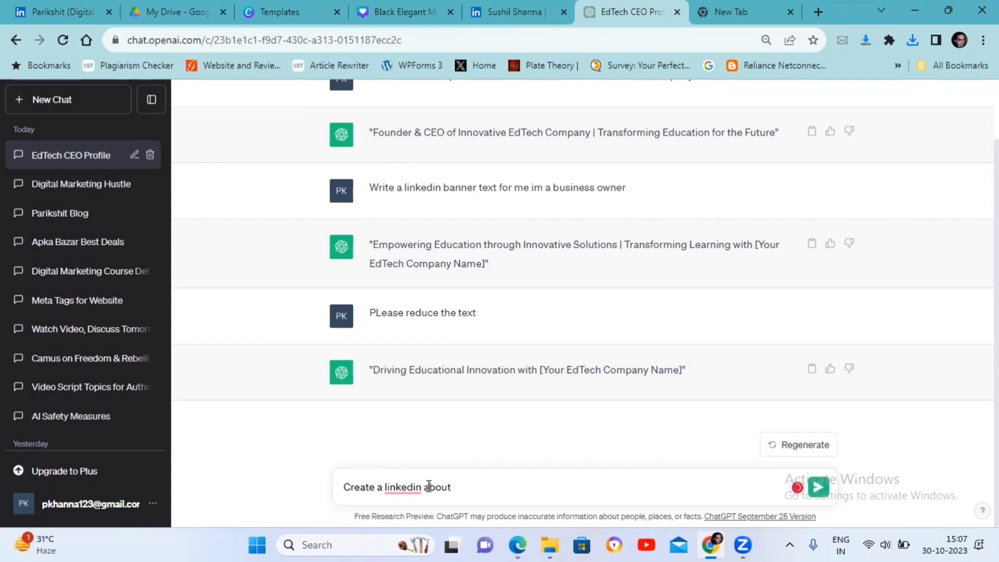
{"action": "type", "text": "or me Your "}
{"action": "type", "text": "ur Desig"}
{"action": "type", "text": "tio"}
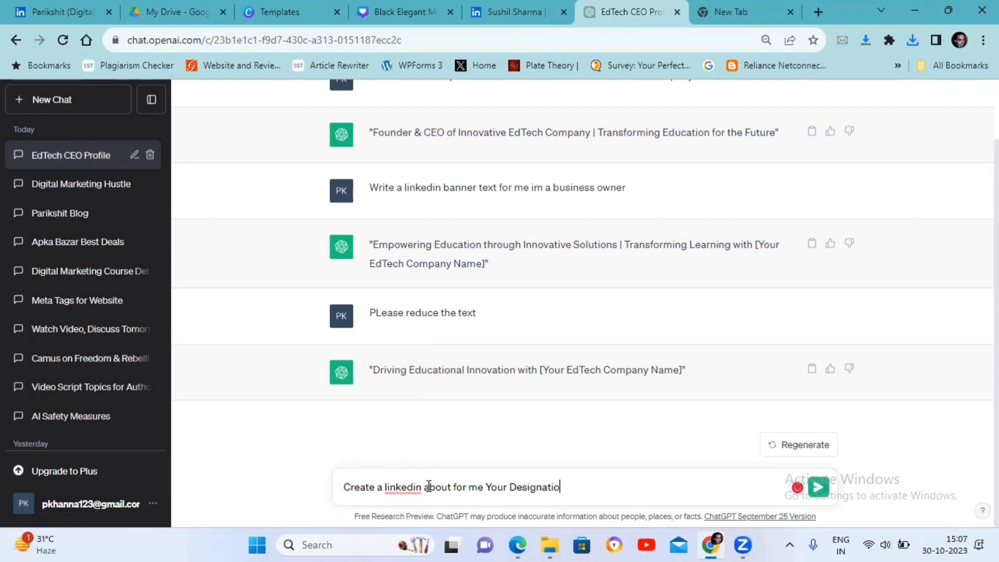
{"action": "type", "text": " your exp ,"}
{"action": "type", "text": "your goal ,"}
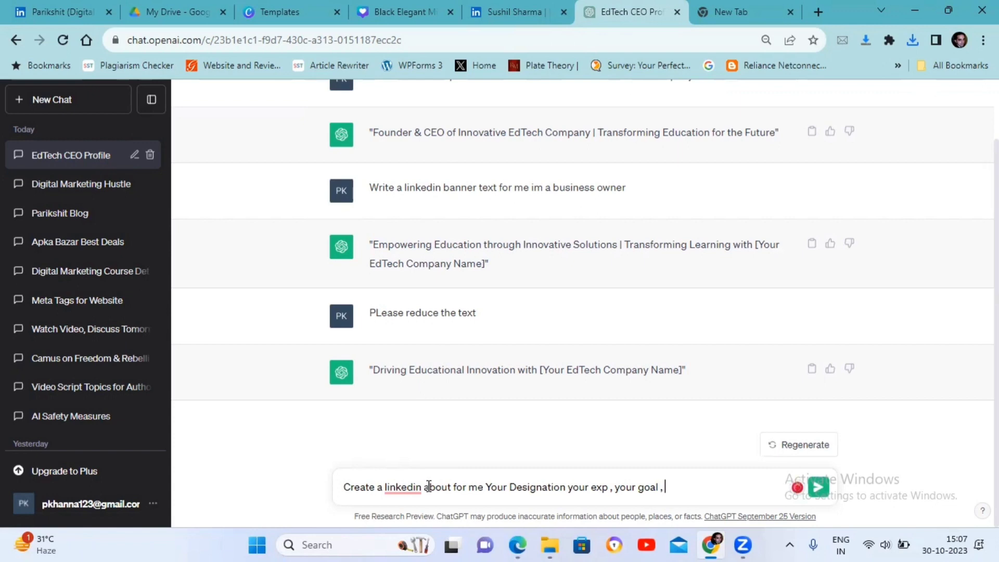
{"action": "type", "text": " yoru"}
{"action": "type", "text": "ur futu"}
{"action": "type", "text": "re goal"}
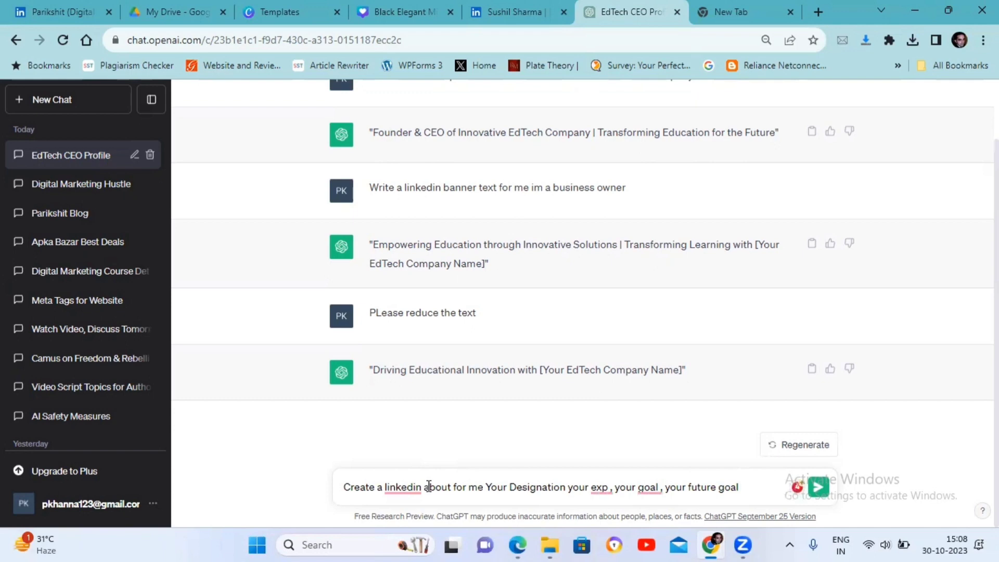
Fix and send the About prompt for a 10-year EdTech owner educating 10,000+ students
{"action": "triple_click", "coordinate": [427, 487]}
{"action": "type", "text": "Crea"}
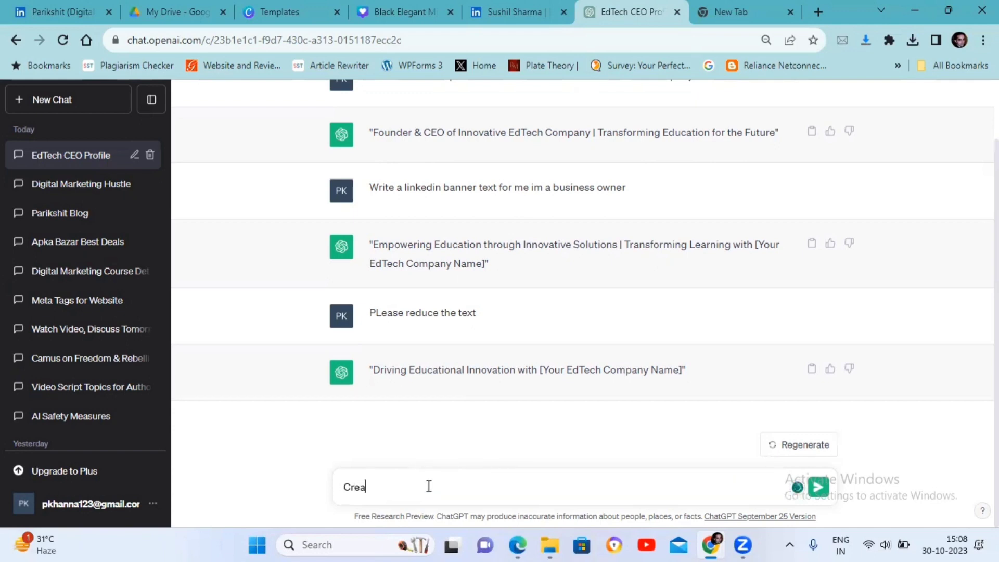
{"action": "type", "text": "te a link"}
{"action": "type", "text": "edni"}
{"action": "key", "text": "BackSpace"}
{"action": "key", "text": "BackSpace"}
{"action": "key", "text": "BackSpace"}
{"action": "type", "text": "abou"}
{"action": "type", "text": "t for me i"}
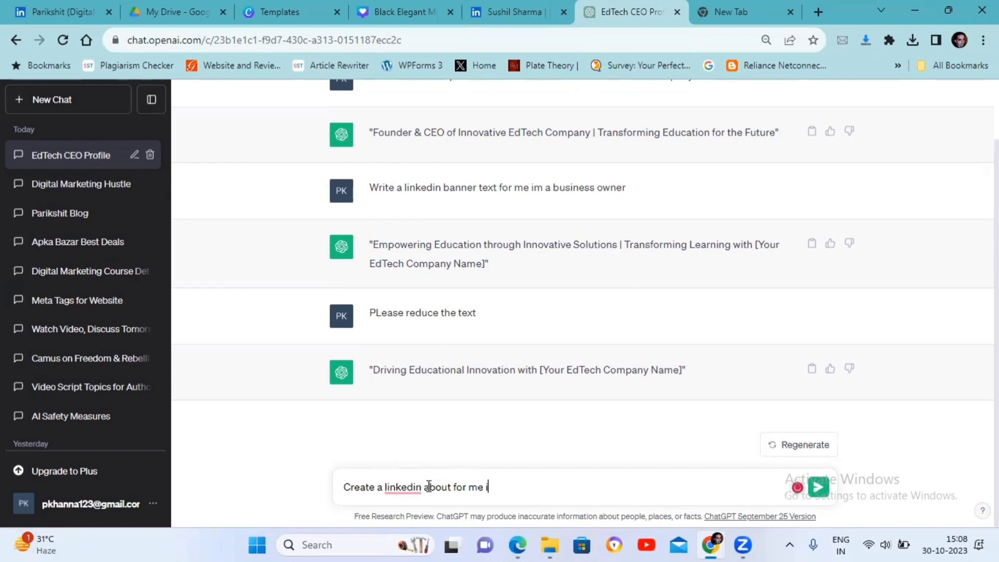
{"action": "type", "text": "m a business "}
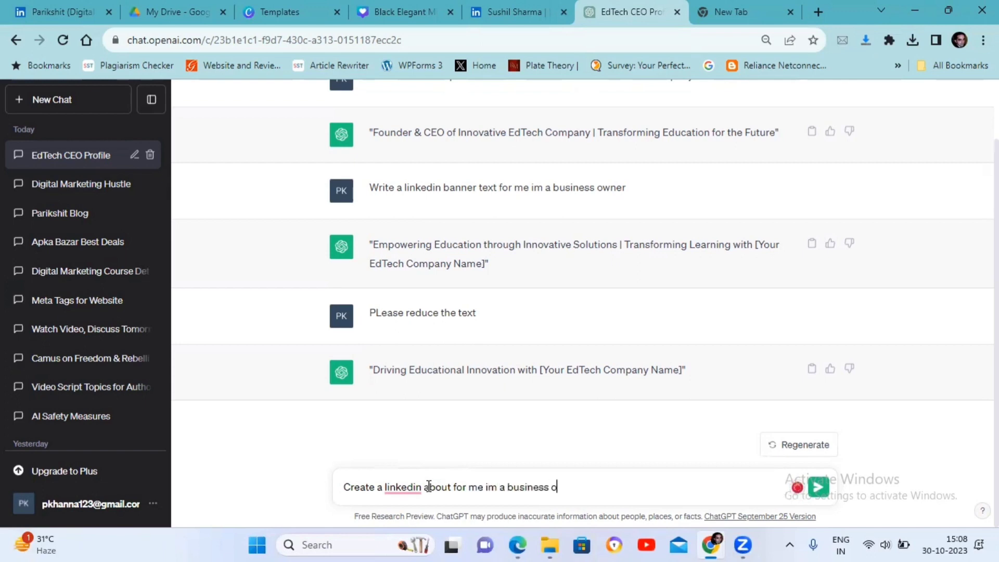
{"action": "type", "text": "owner"}
{"action": "type", "text": " with 1"}
{"action": "type", "text": "0 year of e"}
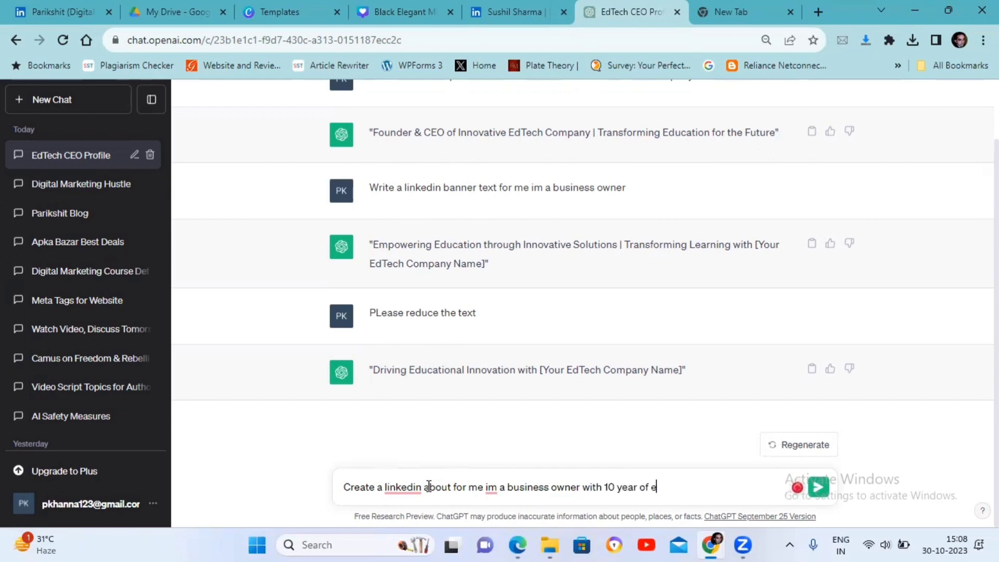
{"action": "type", "text": "xperience as "}
{"action": "type", "text": " edt"}
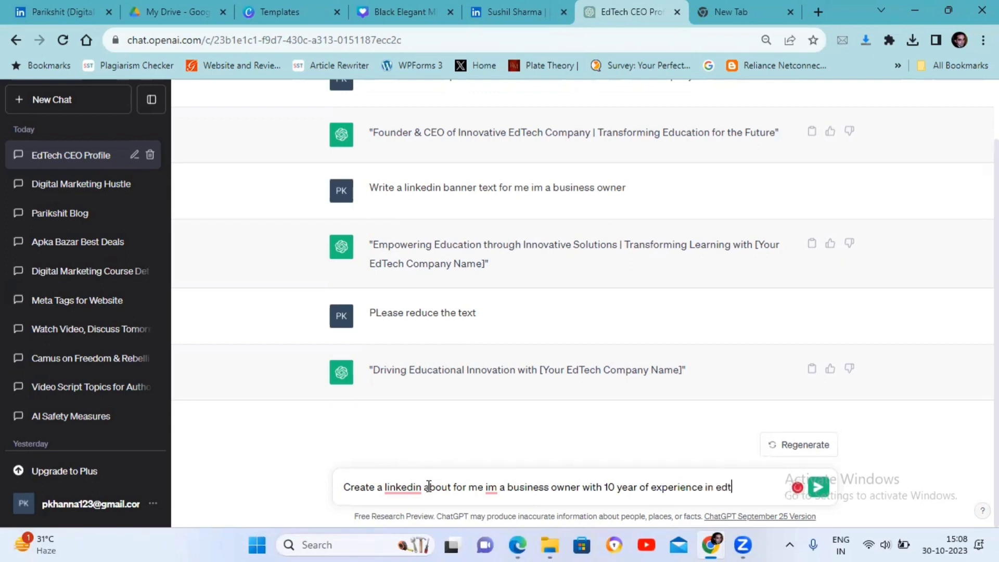
{"action": "type", "text": "ech company,"}
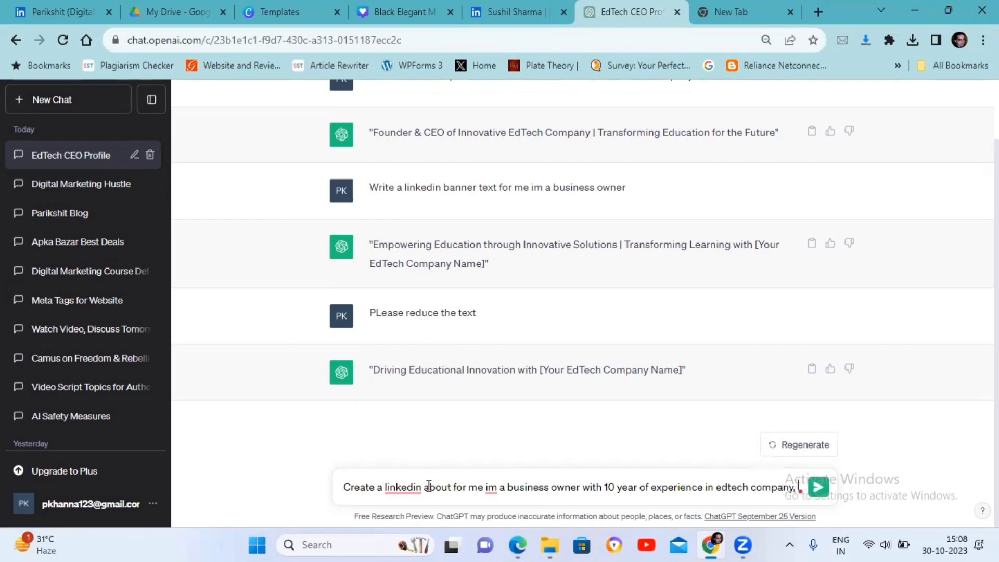
{"action": "type", "text": " m"}
{"action": "type", "text": "ak"}
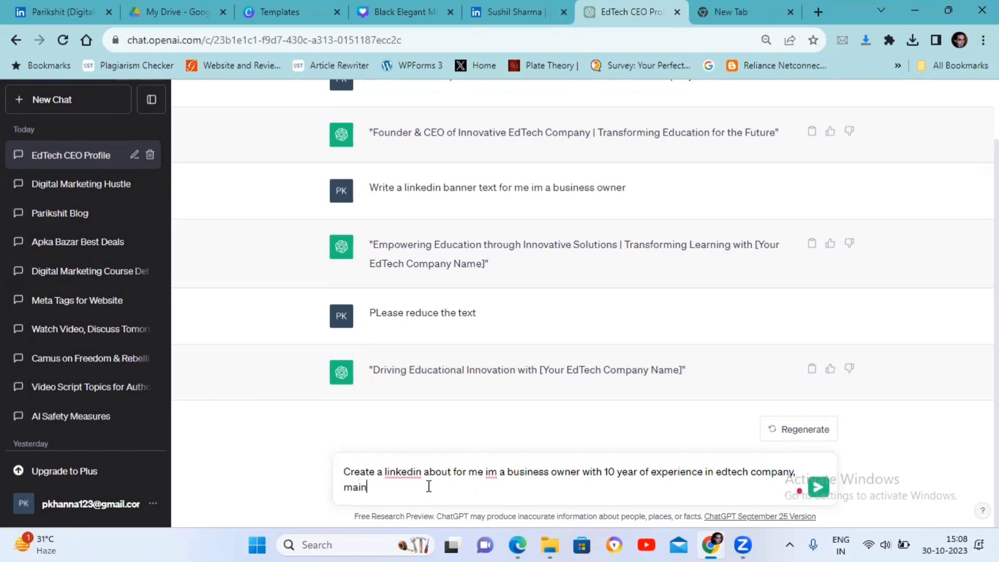
{"action": "key", "text": "BackSpace"}
{"action": "key", "text": "BackSpace"}
{"action": "type", "text": "y goal"}
{"action": "type", "text": " is to educat"}
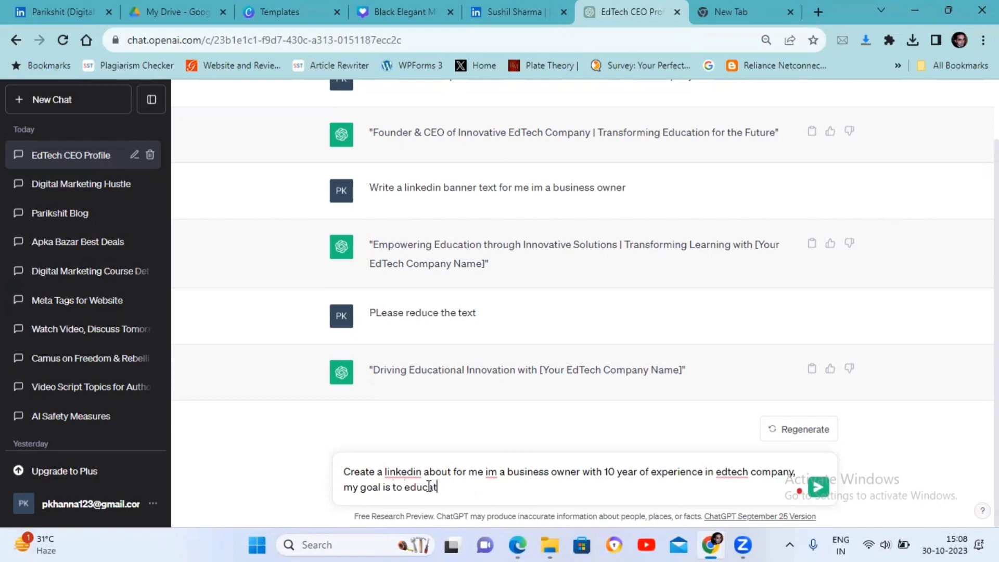
{"action": "type", "text": "e 10000+ st"}
{"action": "type", "text": "udents"}
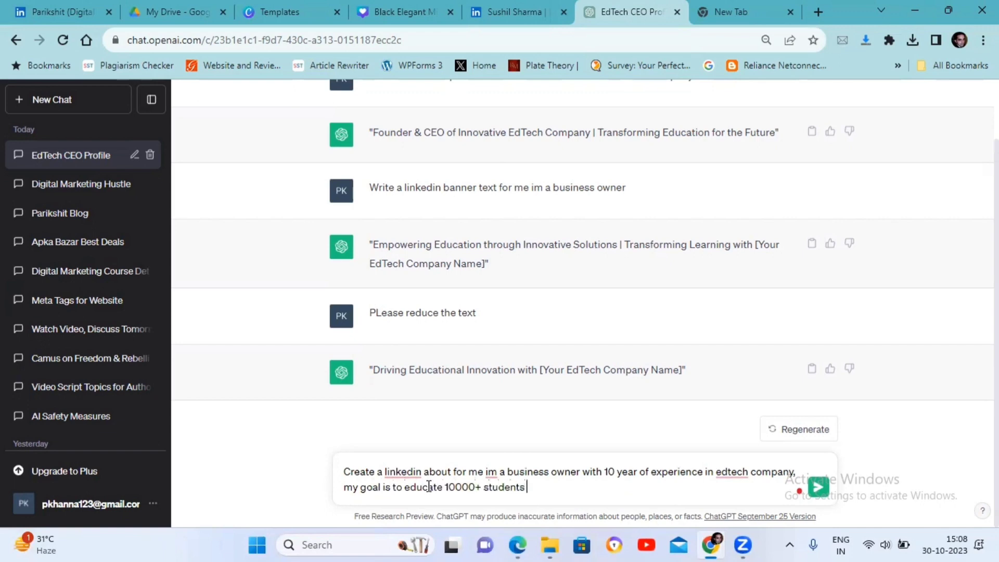
{"action": "key", "text": "Return"}
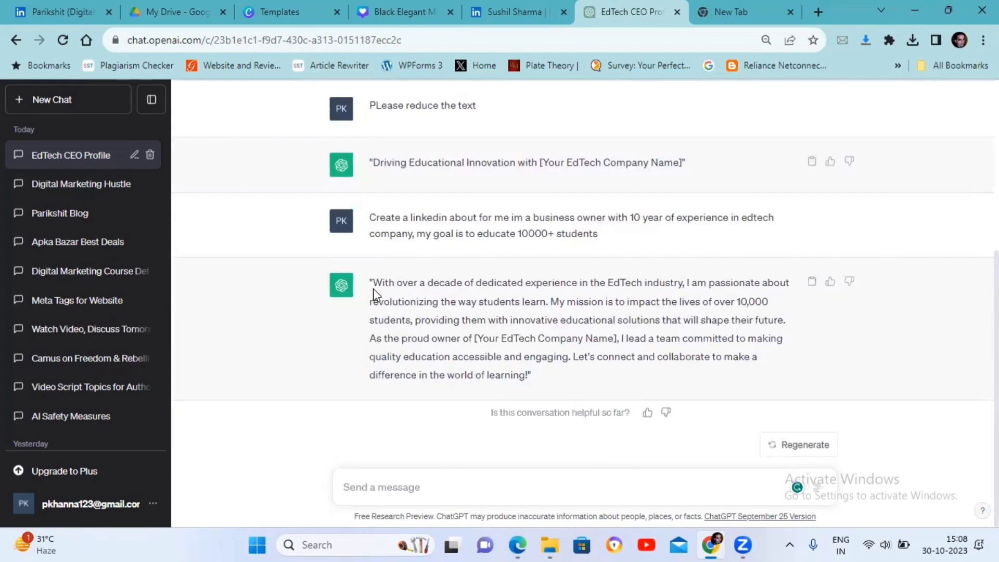
Copy ChatGPT's About paragraph and move through the Canva tab to the LinkedIn profile
{"action": "left_click_drag", "start_coordinate": [373, 283], "coordinate": [529, 377]}
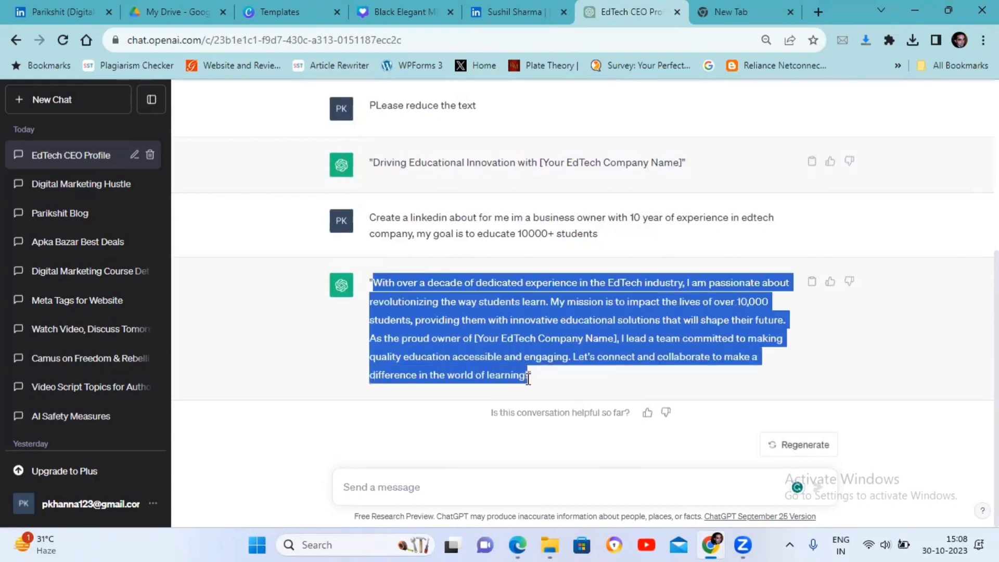
{"action": "right_click", "coordinate": [503, 343]}
{"action": "left_click", "coordinate": [515, 328]}
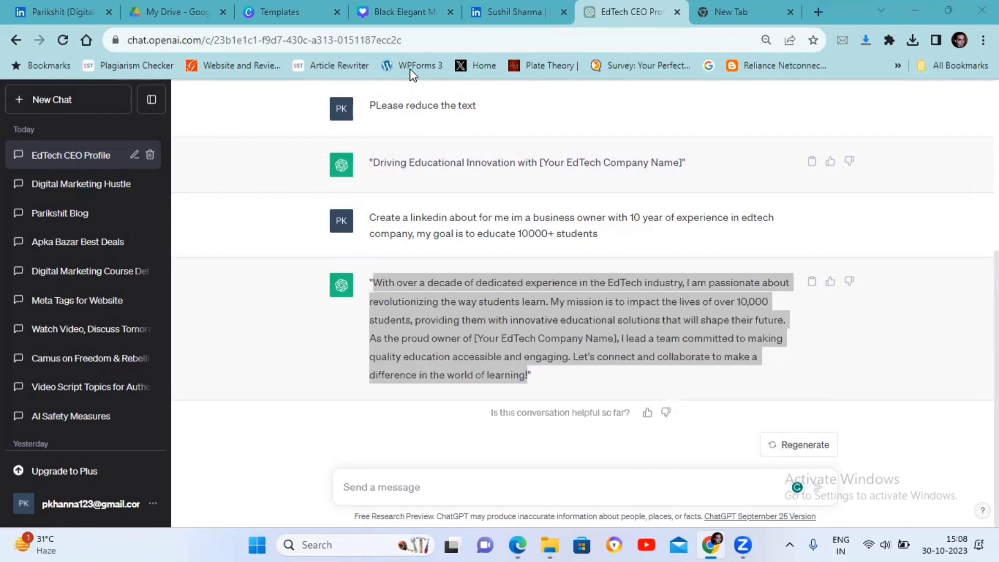
{"action": "left_click", "coordinate": [400, 12]}
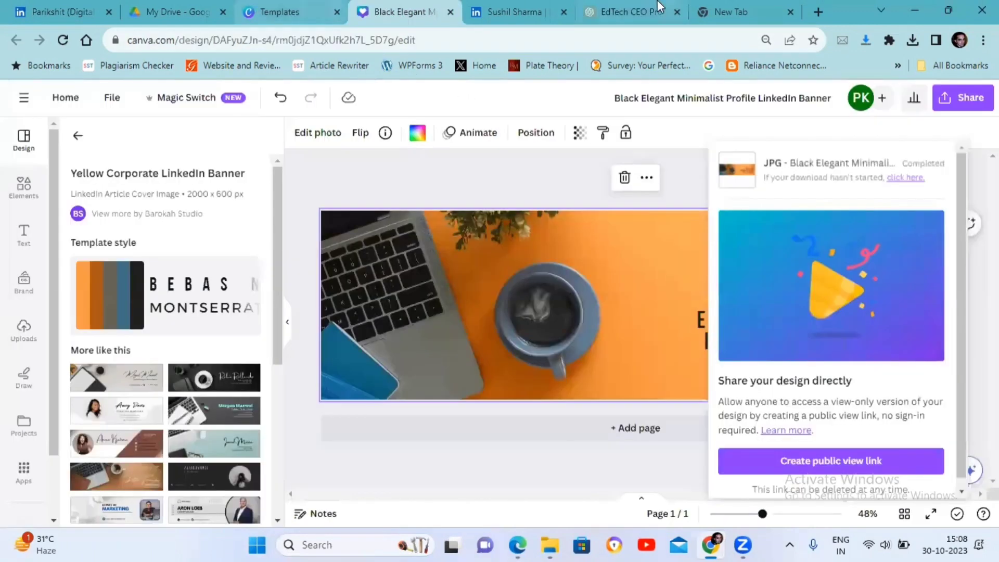
{"action": "left_click", "coordinate": [511, 11]}
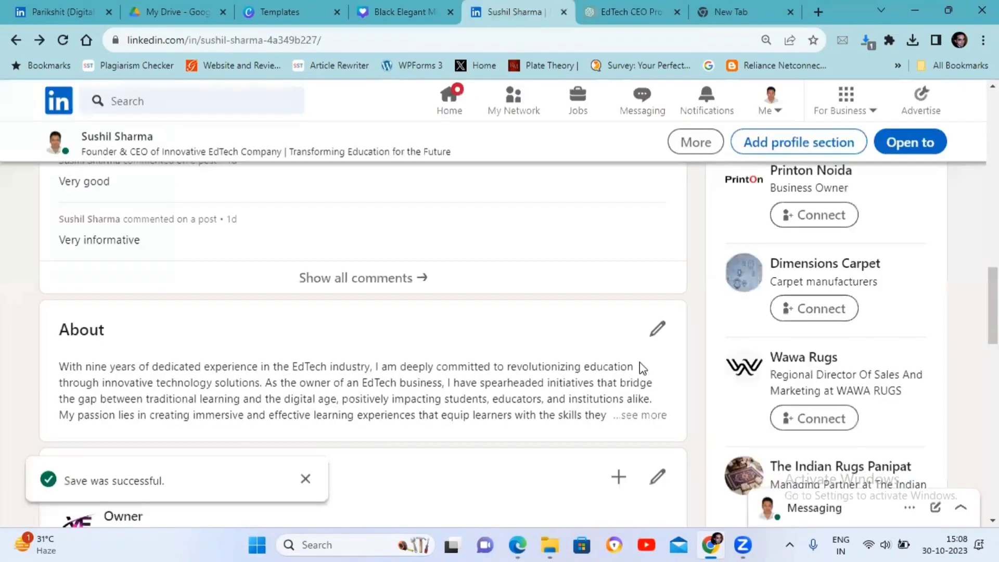
Replace the About text with the ChatGPT paragraph, naming Vigoredu as the company, and save
{"action": "left_click", "coordinate": [659, 329]}
{"action": "left_click", "coordinate": [446, 347]}
{"action": "key", "text": "ctrl+a"}
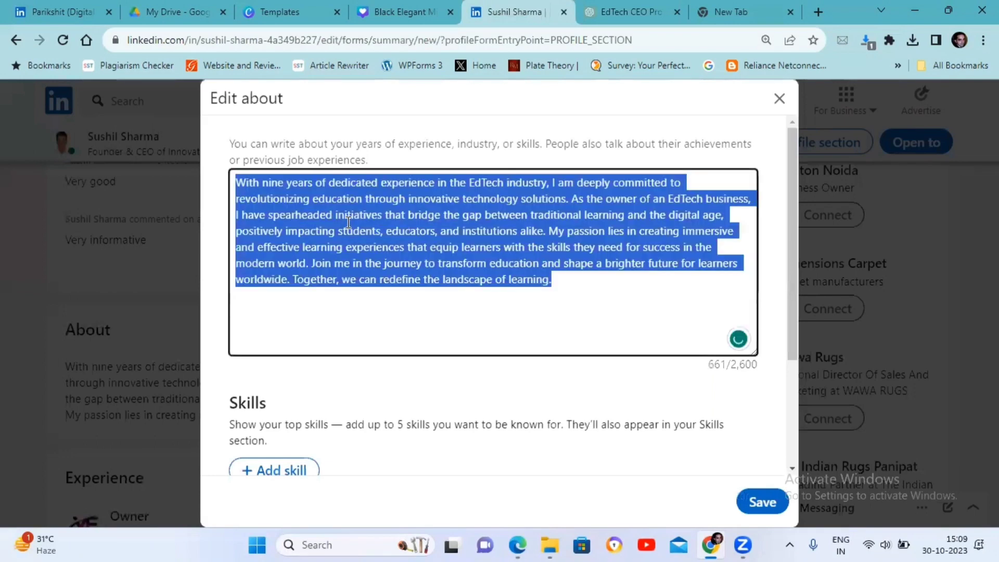
{"action": "right_click", "coordinate": [359, 219]}
{"action": "left_click", "coordinate": [410, 313]}
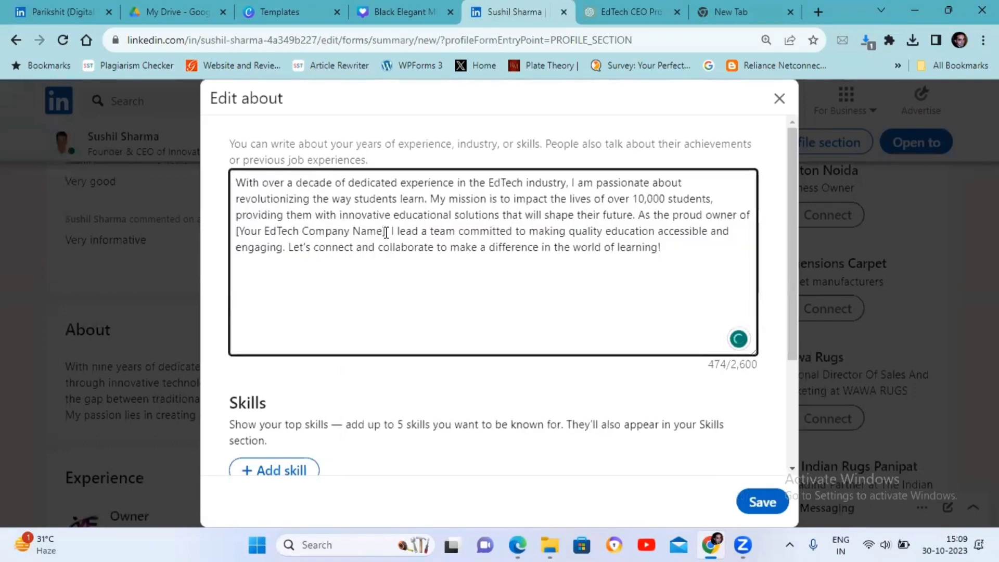
{"action": "left_click_drag", "start_coordinate": [386, 231], "coordinate": [238, 232]}
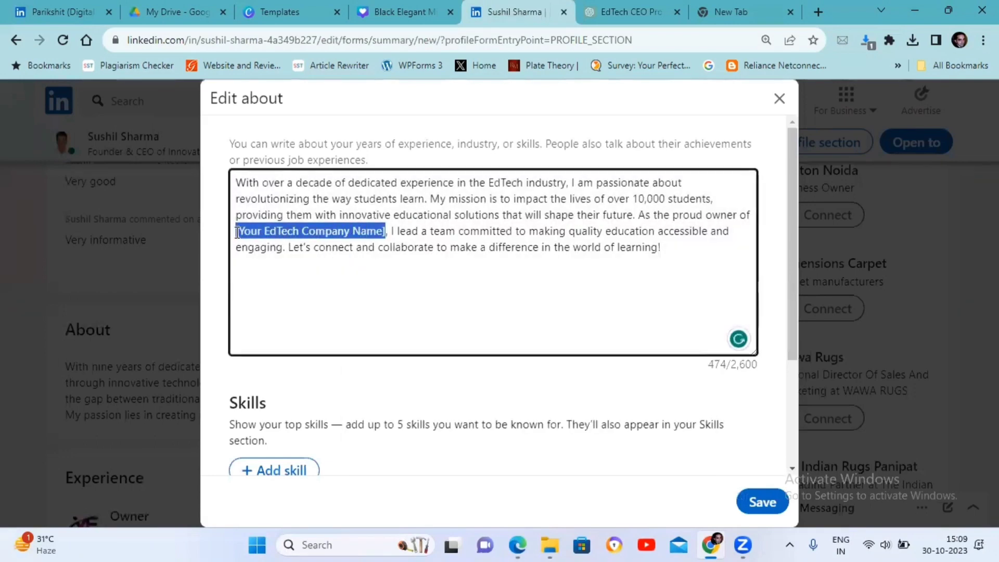
{"action": "type", "text": "Vigoredu"}
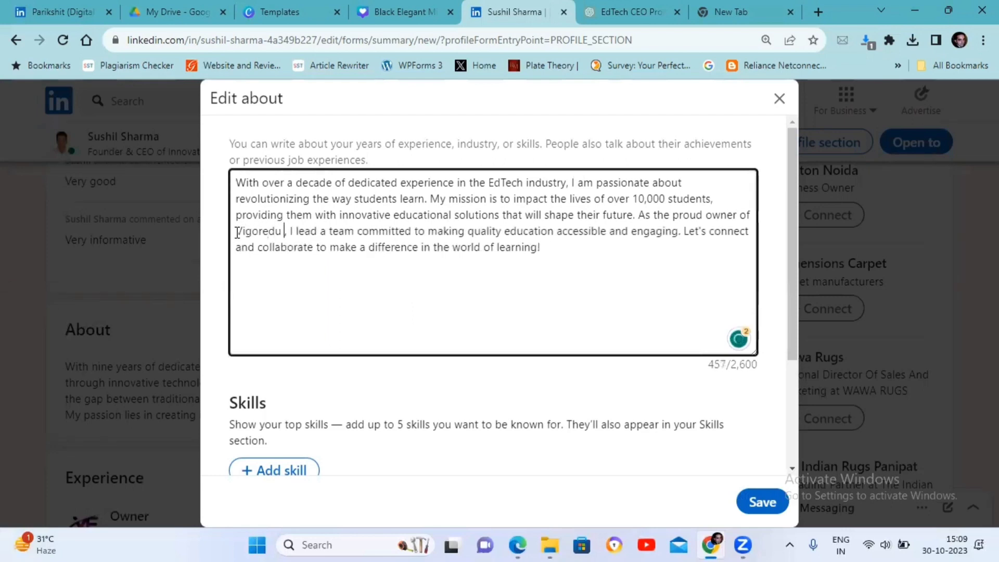
{"action": "left_click", "coordinate": [762, 501]}
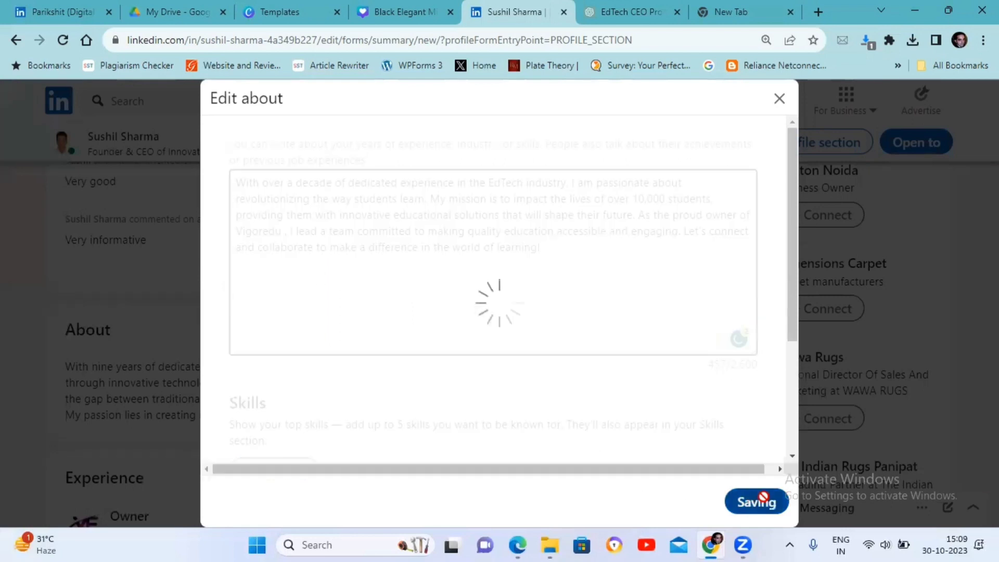
{"action": "scroll", "coordinate": [359, 265], "scroll_direction": "down", "scroll_amount": 1}
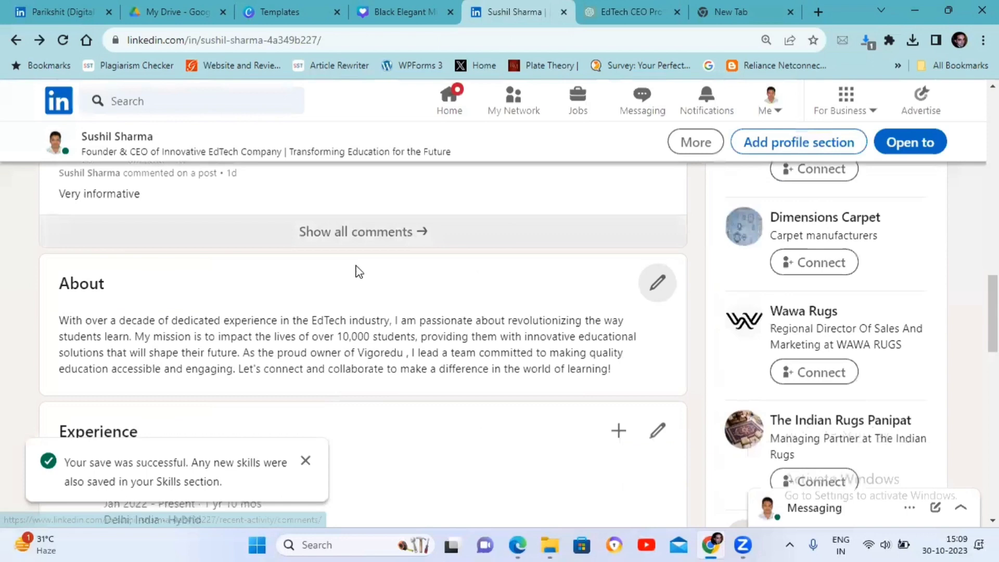
{"action": "scroll", "coordinate": [311, 337], "scroll_direction": "down", "scroll_amount": 2}
{"action": "scroll", "coordinate": [310, 337], "scroll_direction": "up", "scroll_amount": 1}
{"action": "scroll", "coordinate": [310, 337], "scroll_direction": "up", "scroll_amount": 1}
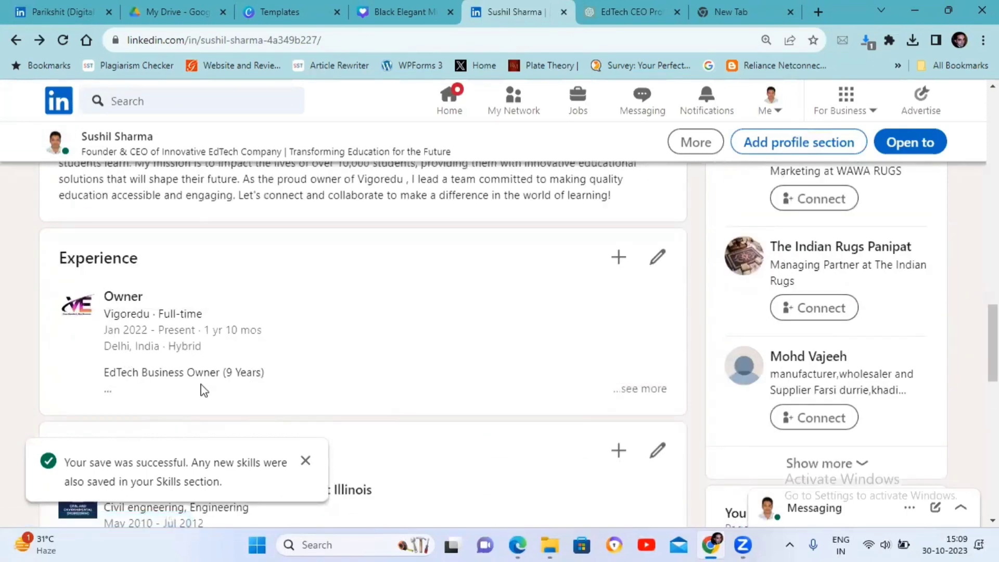
Open the Experience details page listing the Owner role at Vigoredu
{"action": "left_click", "coordinate": [662, 272]}
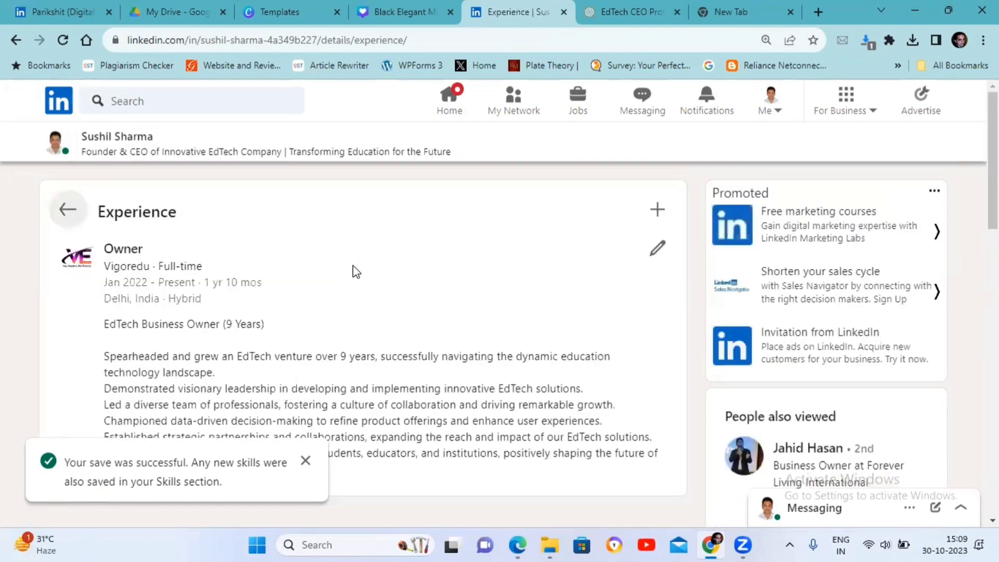
{"action": "scroll", "coordinate": [353, 266], "scroll_direction": "down", "scroll_amount": 2}
{"action": "scroll", "coordinate": [306, 293], "scroll_direction": "down", "scroll_amount": 3}
{"action": "scroll", "coordinate": [306, 293], "scroll_direction": "up", "scroll_amount": 5}
Ask ChatGPT for bullet-point job experience as Vigoredu's business owner
{"action": "left_click", "coordinate": [629, 11]}
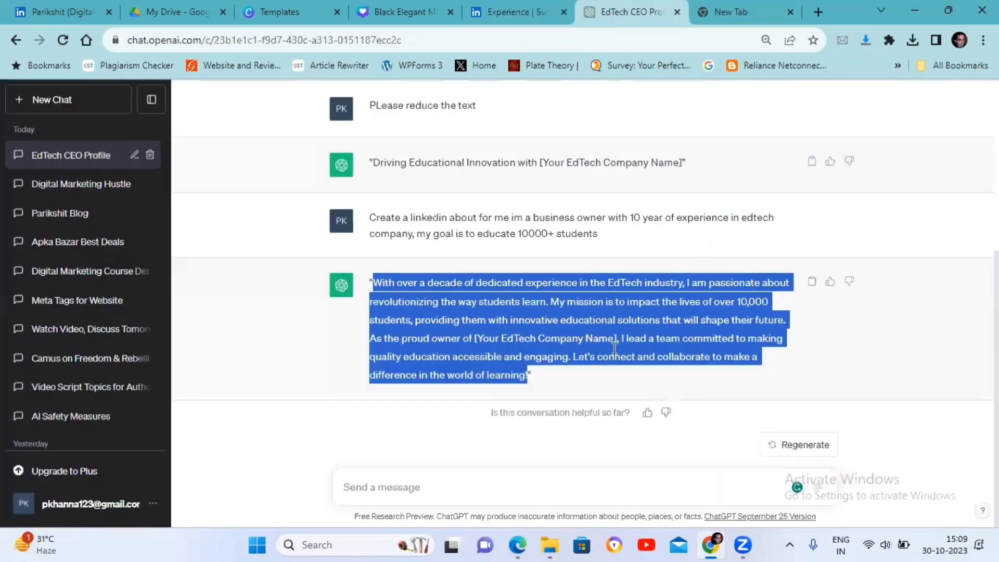
{"action": "left_click", "coordinate": [468, 492]}
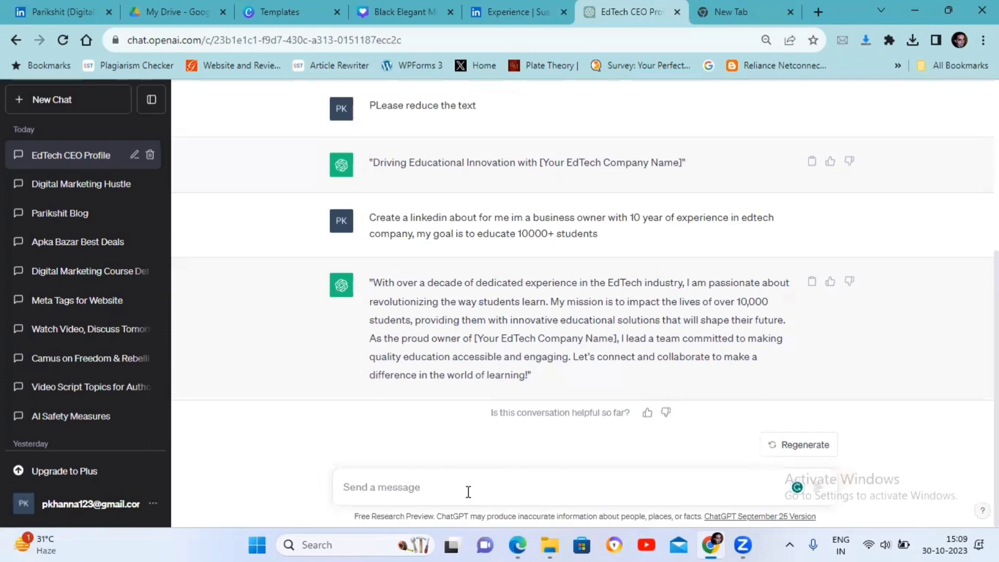
{"action": "type", "text": "Creat"}
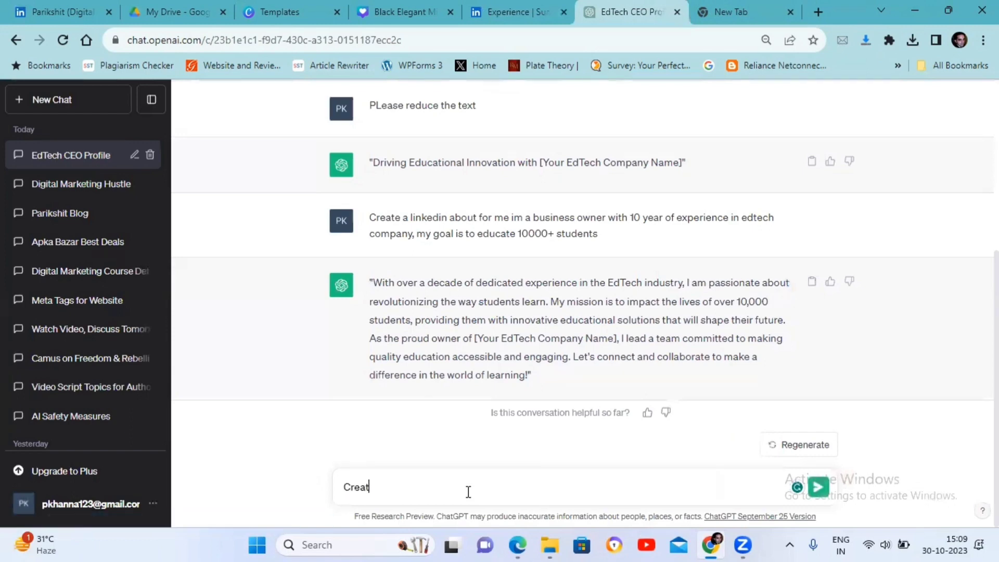
{"action": "type", "text": "e a linkedin "}
{"action": "type", "text": "job"}
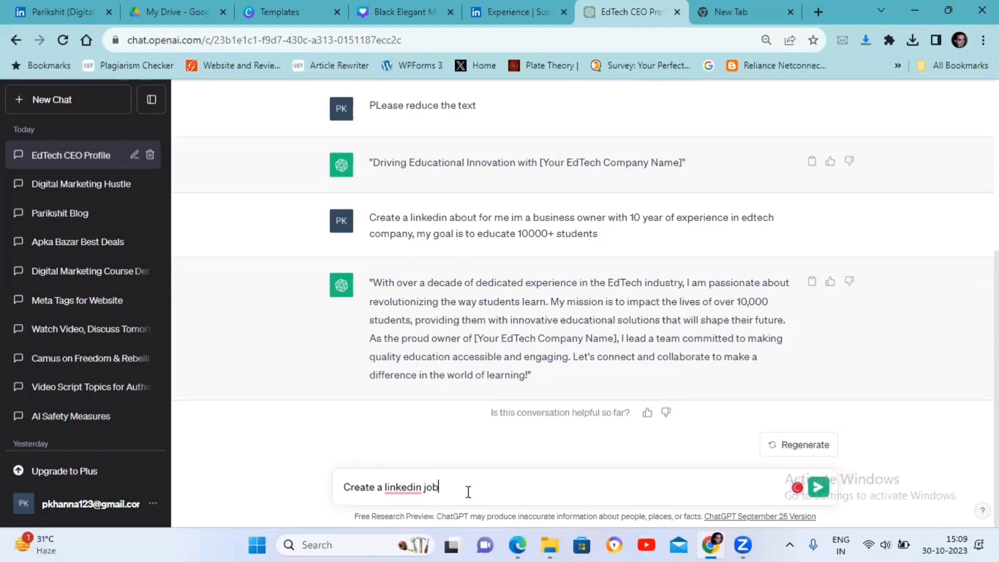
{"action": "type", "text": " experiecne"}
{"action": "type", "text": " details for my job pr"}
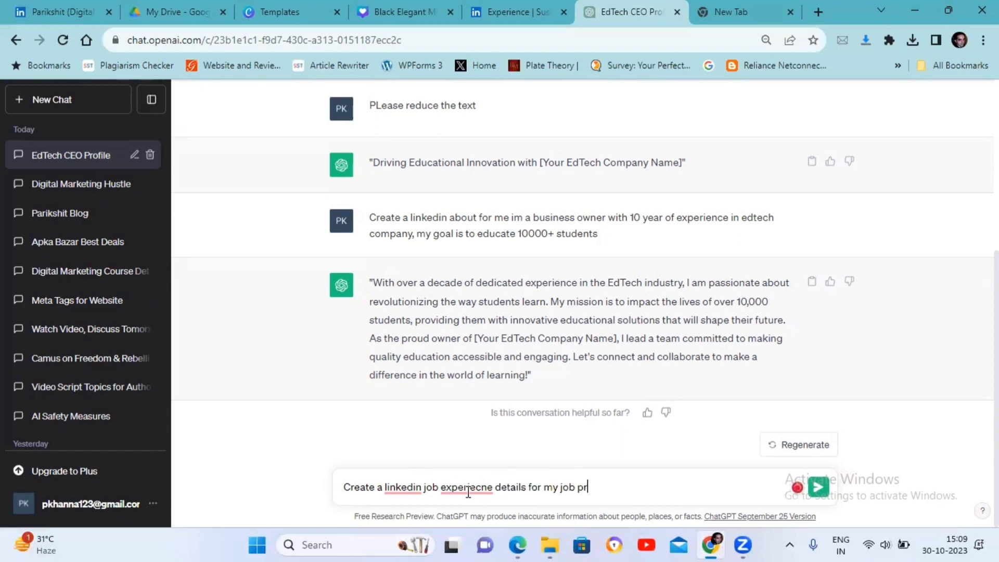
{"action": "type", "text": "ofile vigoredu"}
{"action": "type", "text": " , i have worked ov"}
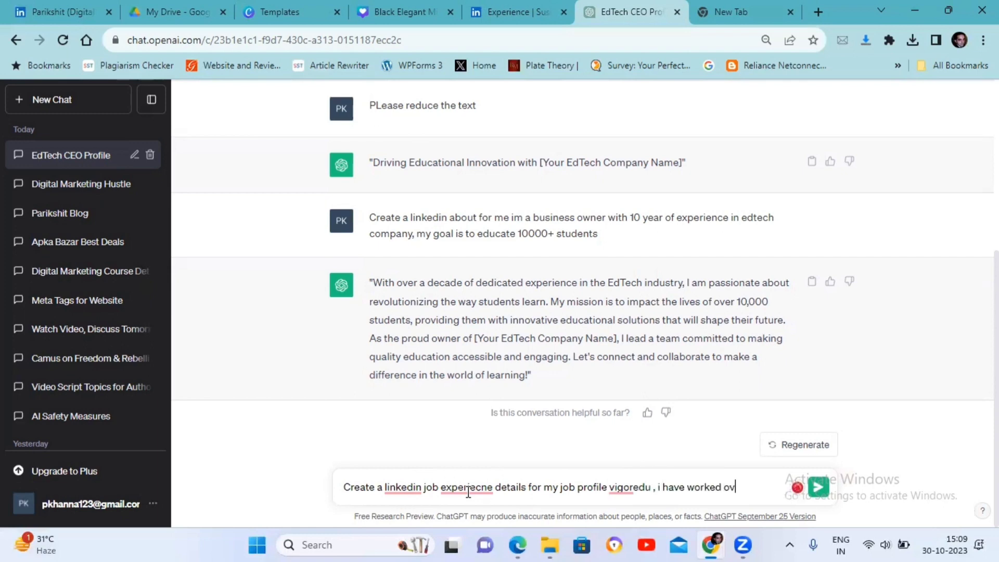
{"action": "type", "text": "er there"}
{"action": "type", "text": " as a business owner"}
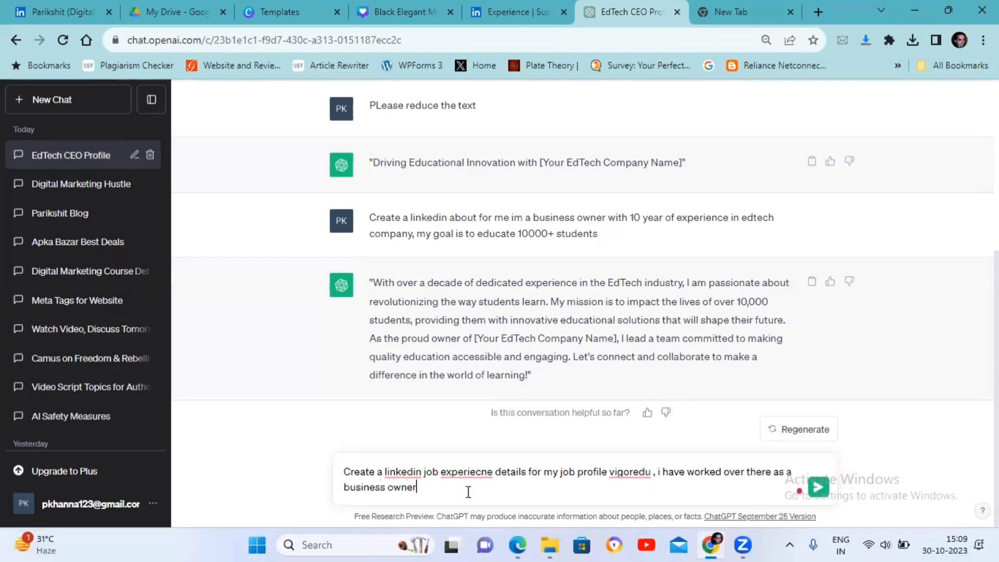
{"action": "type", "text": " , write th"}
{"action": "type", "text": "e same i bulltet "}
{"action": "type", "text": "points"}
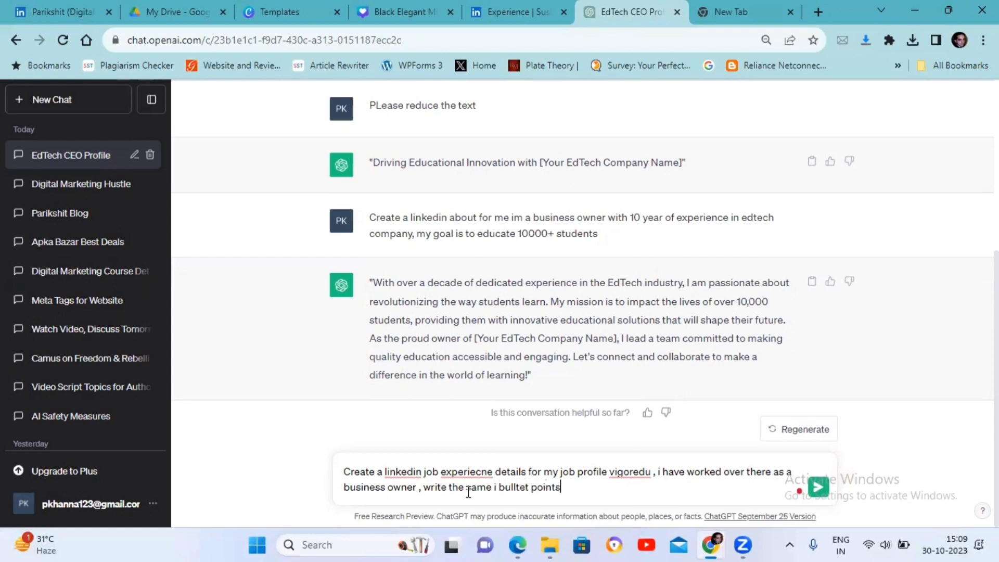
{"action": "key", "text": "Return"}
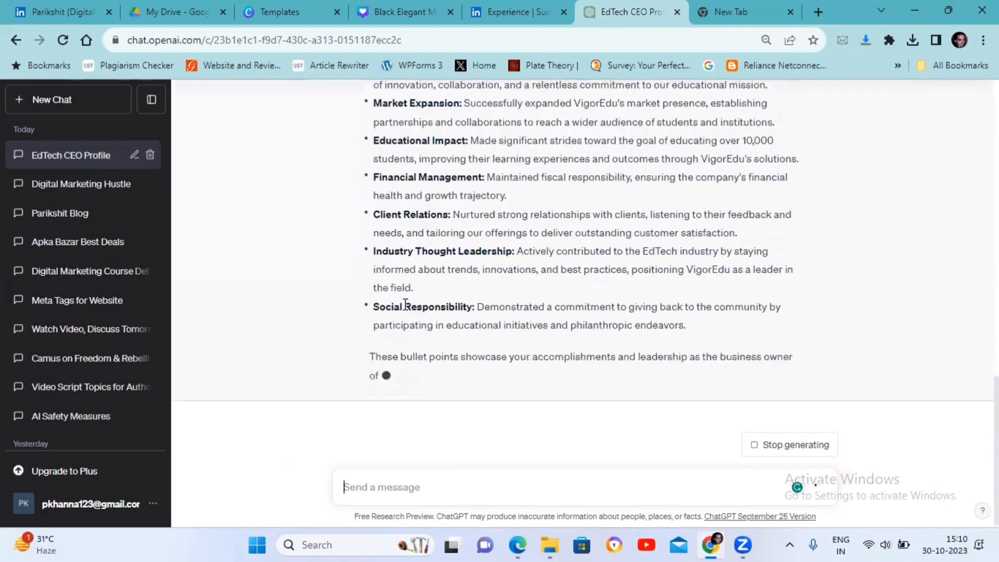
{"action": "scroll", "coordinate": [405, 304], "scroll_direction": "up", "scroll_amount": 5}
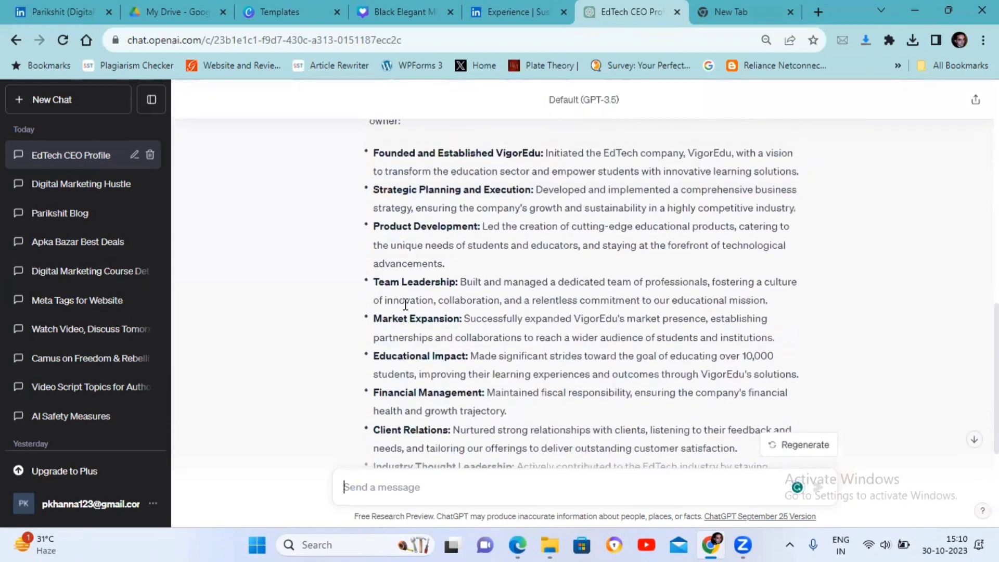
{"action": "scroll", "coordinate": [405, 304], "scroll_direction": "up", "scroll_amount": 5}
{"action": "scroll", "coordinate": [815, 335], "scroll_direction": "down", "scroll_amount": 3}
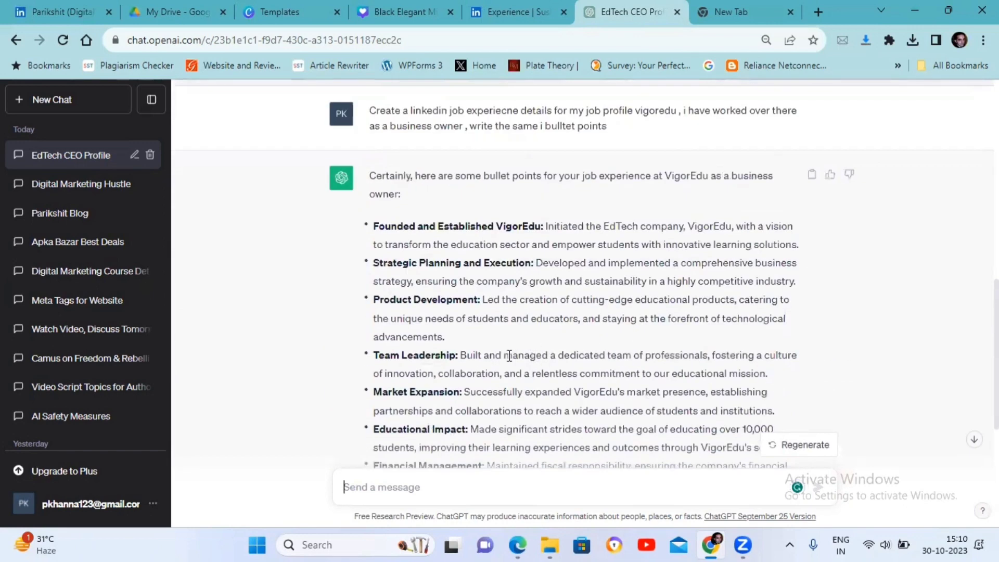
{"action": "scroll", "coordinate": [499, 350], "scroll_direction": "down", "scroll_amount": 2}
{"action": "scroll", "coordinate": [500, 349], "scroll_direction": "up", "scroll_amount": 4}
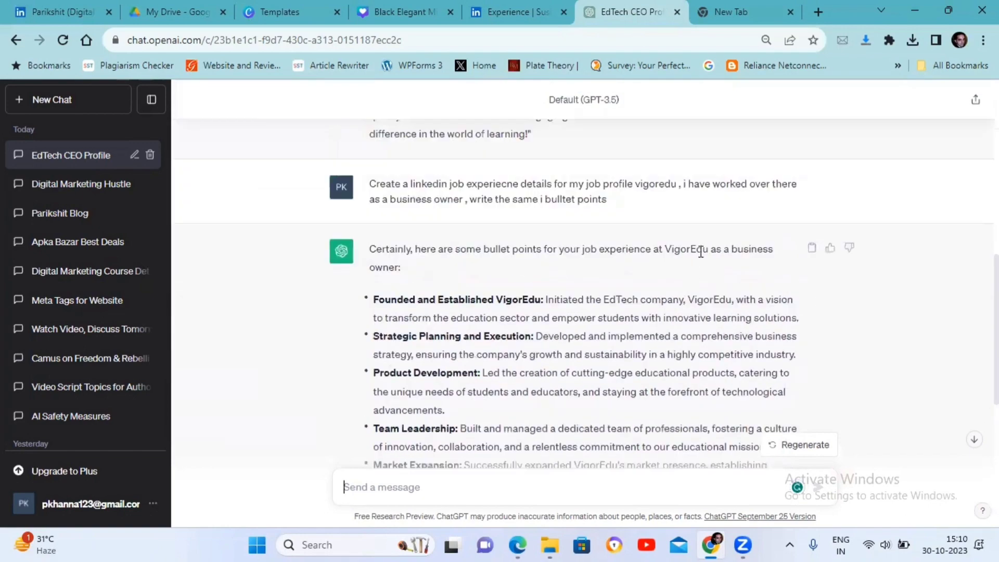
Resubmit the VigorEdu prompt with a 90-word limit and copy the seven resulting bullets
{"action": "left_click", "coordinate": [813, 185]}
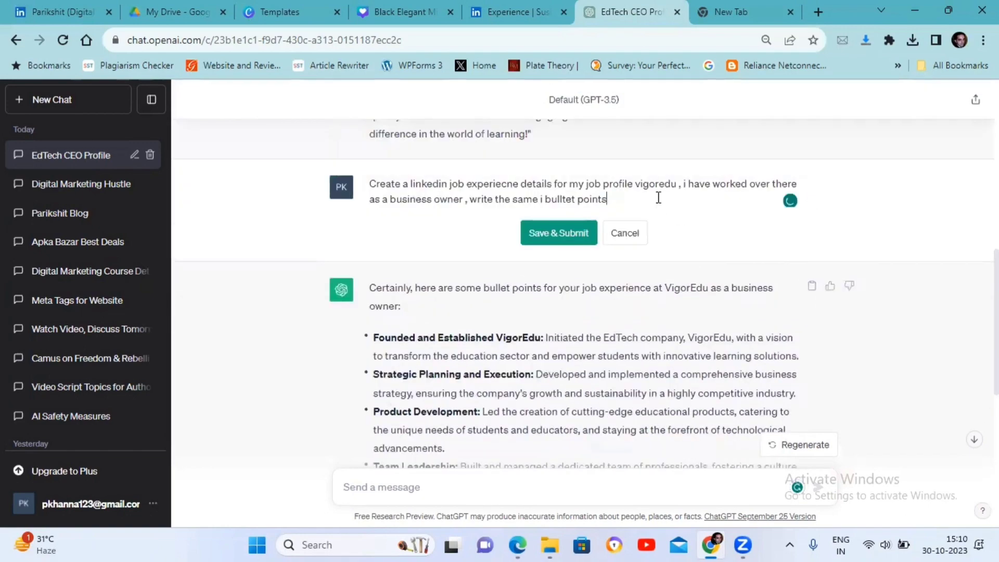
{"action": "type", "text": ",90 w0ords"}
{"action": "type", "text": " only"}
{"action": "left_click", "coordinate": [559, 232]}
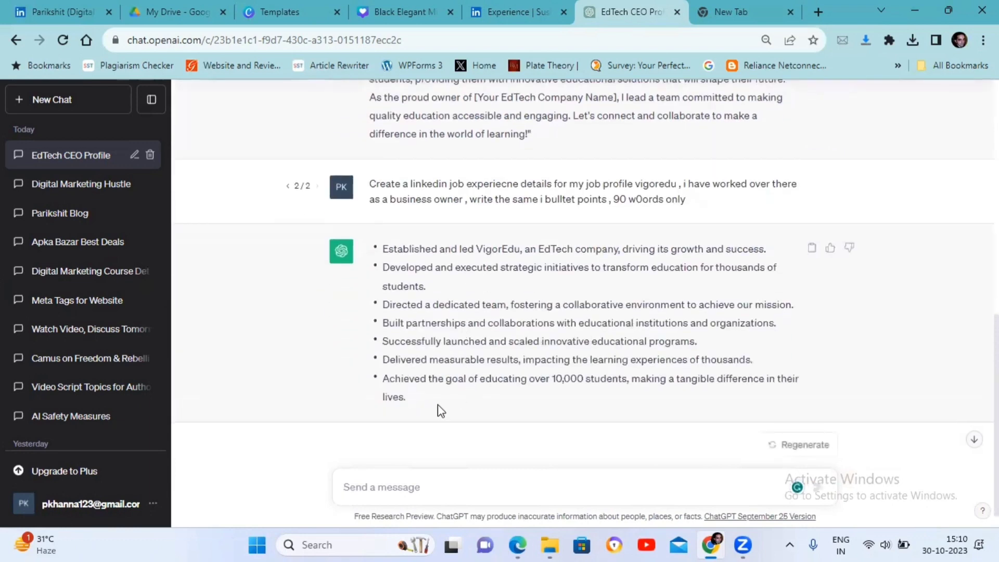
{"action": "left_click_drag", "start_coordinate": [422, 397], "coordinate": [367, 251]}
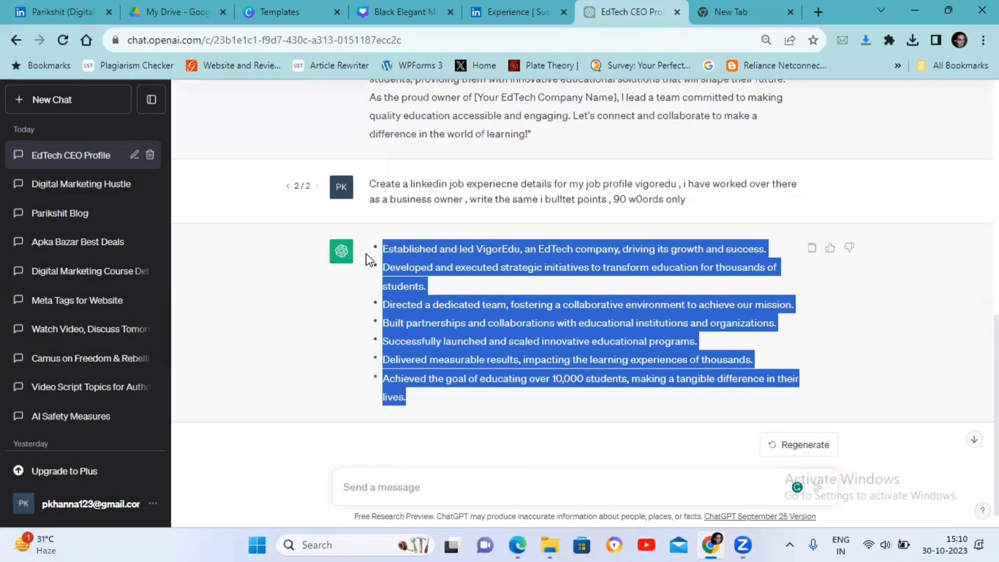
{"action": "right_click", "coordinate": [394, 261]}
{"action": "left_click", "coordinate": [406, 270]}
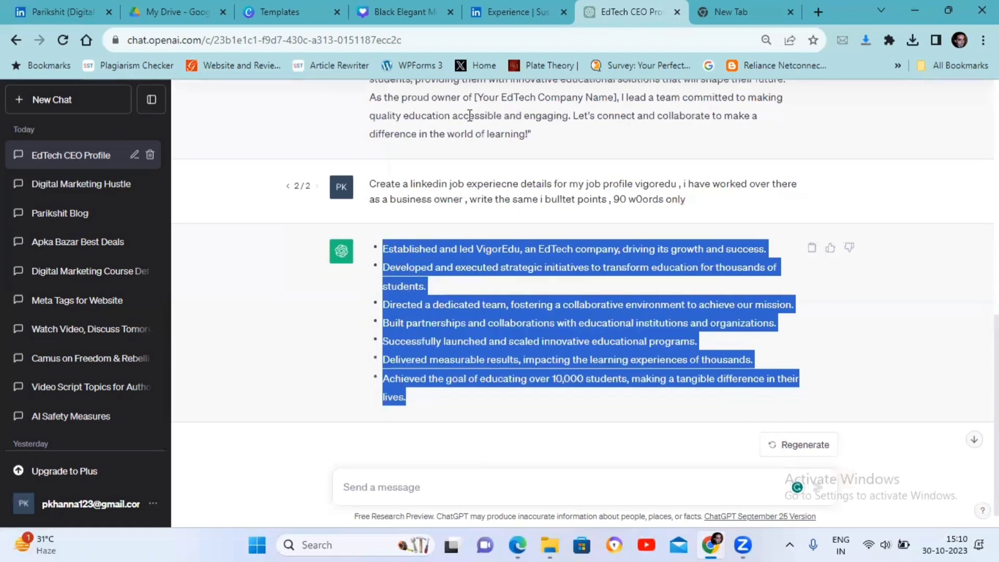
{"action": "left_click", "coordinate": [500, 12]}
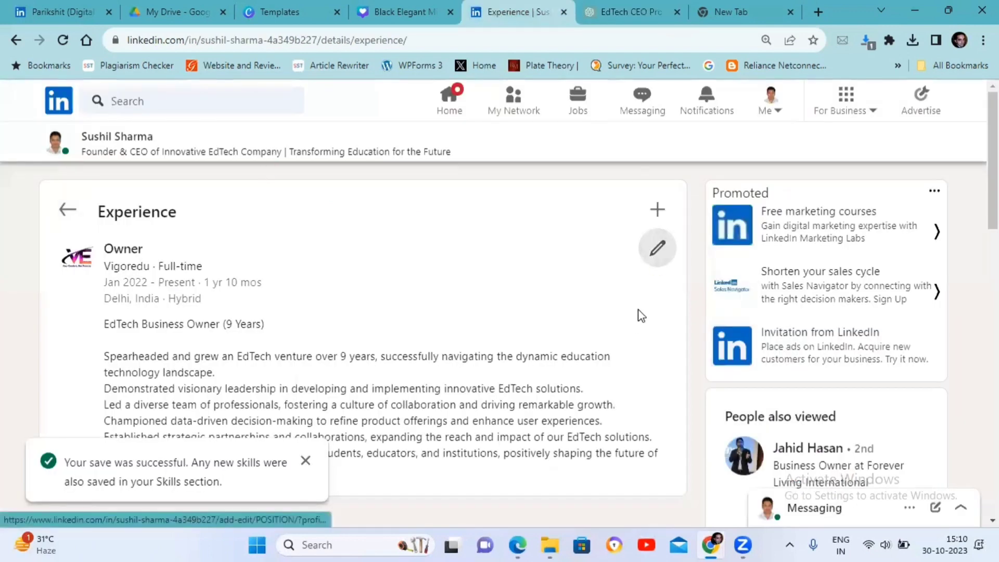
Replace the Vigoredu experience description with the copied ChatGPT bullets as plain text
{"action": "left_click", "coordinate": [656, 252]}
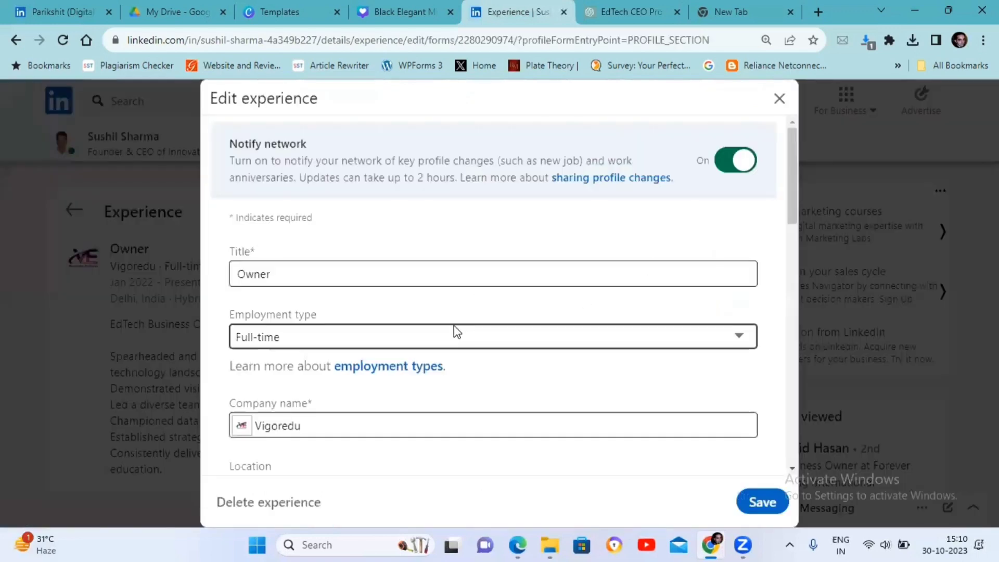
{"action": "scroll", "coordinate": [359, 336], "scroll_direction": "down", "scroll_amount": 3}
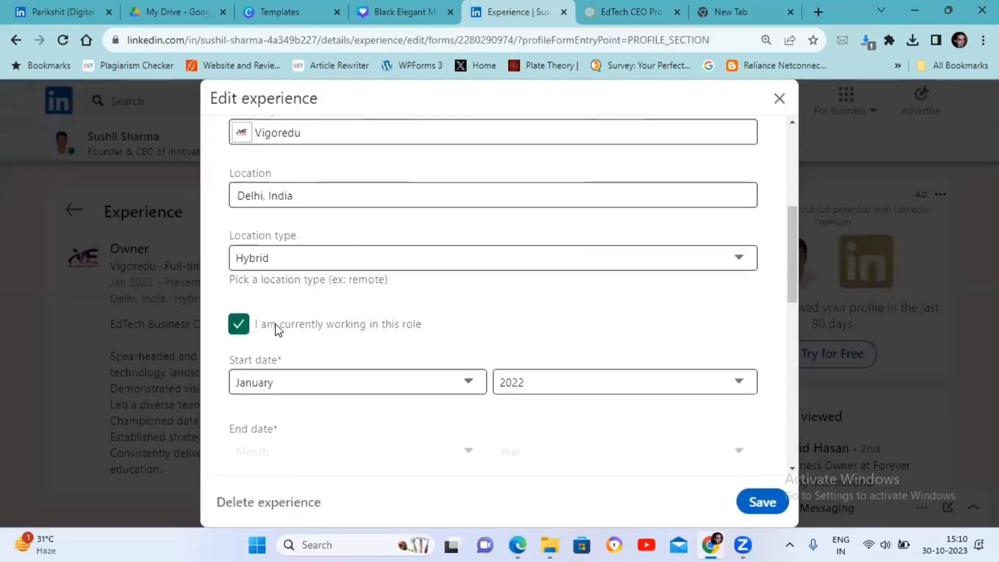
{"action": "scroll", "coordinate": [328, 362], "scroll_direction": "down", "scroll_amount": 3}
{"action": "scroll", "coordinate": [281, 336], "scroll_direction": "down", "scroll_amount": 2}
{"action": "scroll", "coordinate": [273, 313], "scroll_direction": "down", "scroll_amount": 2}
{"action": "left_click", "coordinate": [274, 274]}
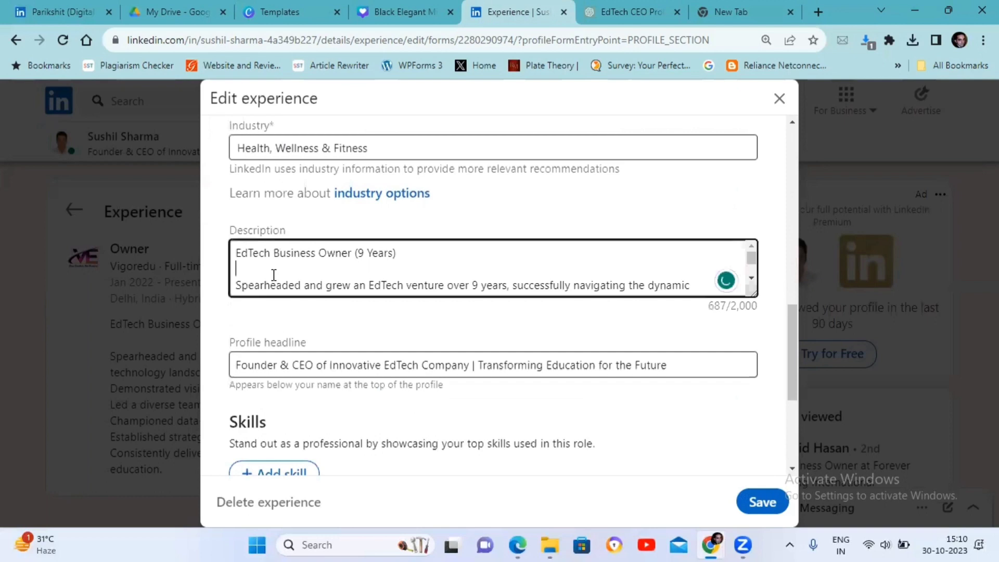
{"action": "key", "text": "ctrl+a"}
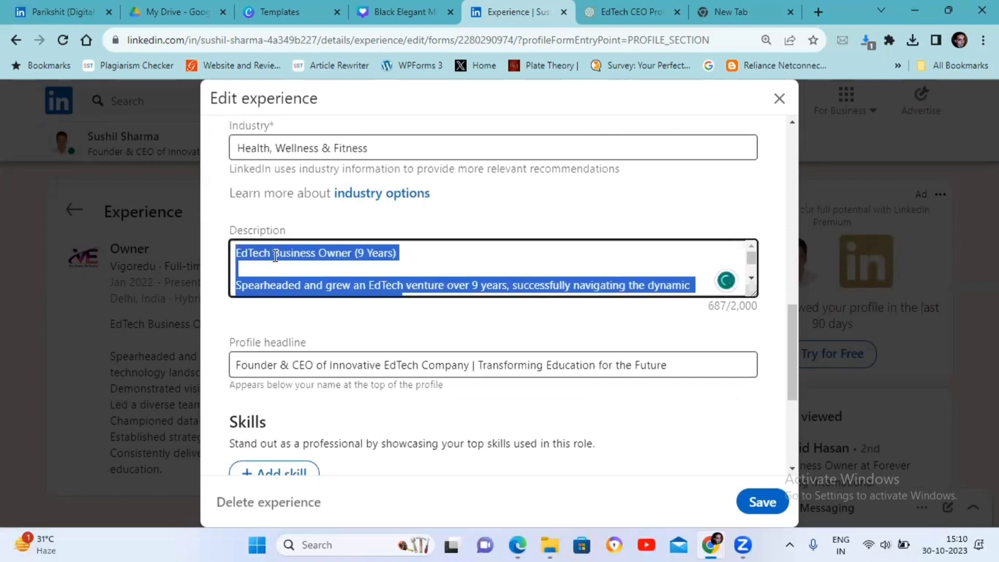
{"action": "right_click", "coordinate": [274, 266]}
{"action": "left_click", "coordinate": [334, 348]}
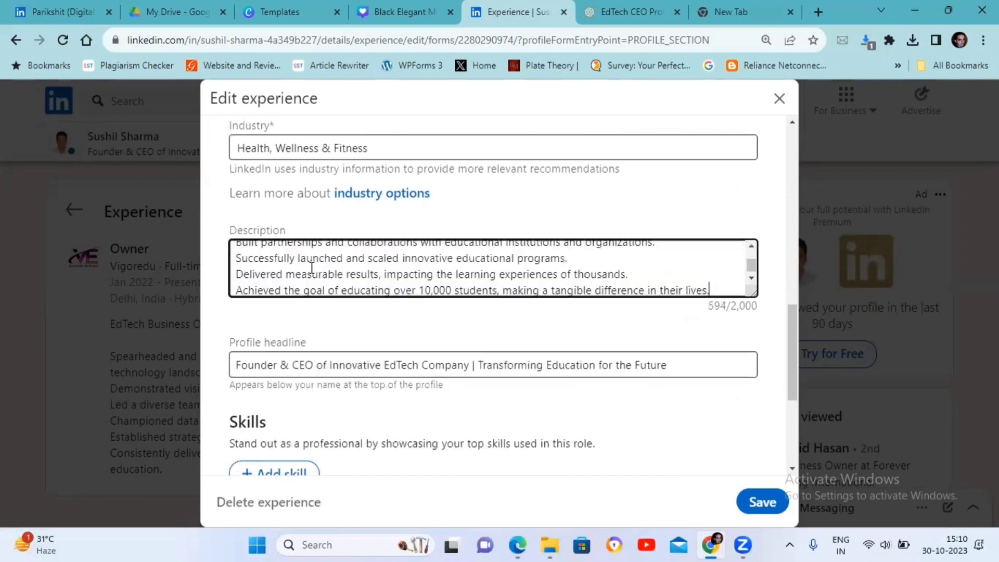
{"action": "scroll", "coordinate": [312, 273], "scroll_direction": "up", "scroll_amount": 2}
{"action": "scroll", "coordinate": [289, 311], "scroll_direction": "up", "scroll_amount": 3}
{"action": "scroll", "coordinate": [289, 311], "scroll_direction": "down", "scroll_amount": 2}
{"action": "scroll", "coordinate": [289, 311], "scroll_direction": "down", "scroll_amount": 1}
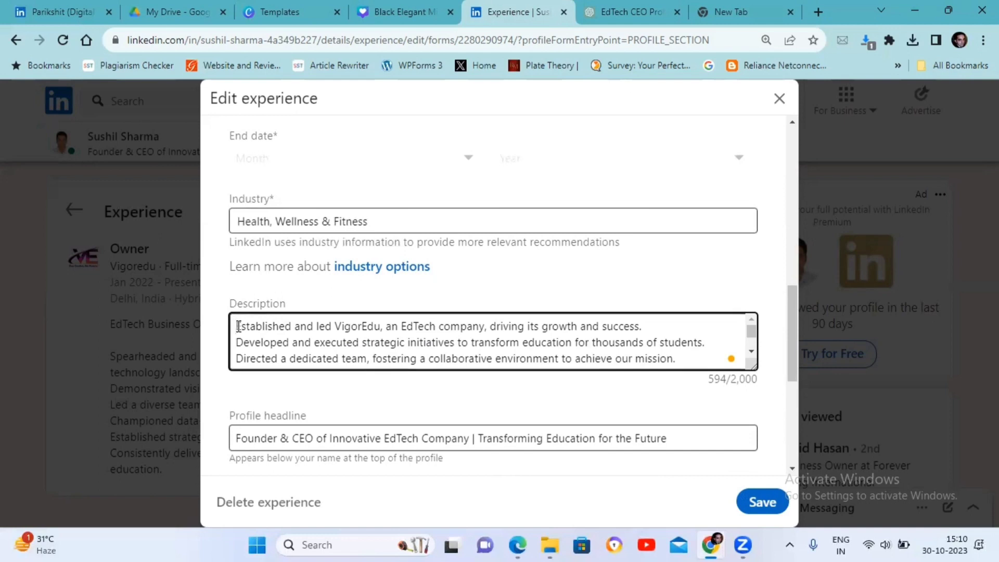
{"action": "type", "text": "1."}
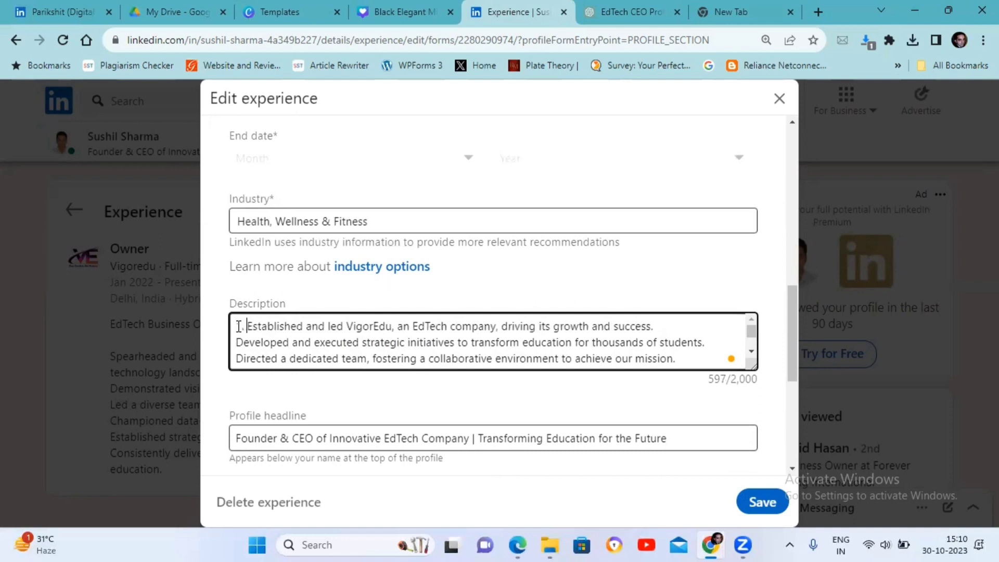
Number the description's bullet lines 1 to 6 and save the Vigoredu entry
{"action": "left_click", "coordinate": [236, 343]}
{"action": "type", "text": "2."}
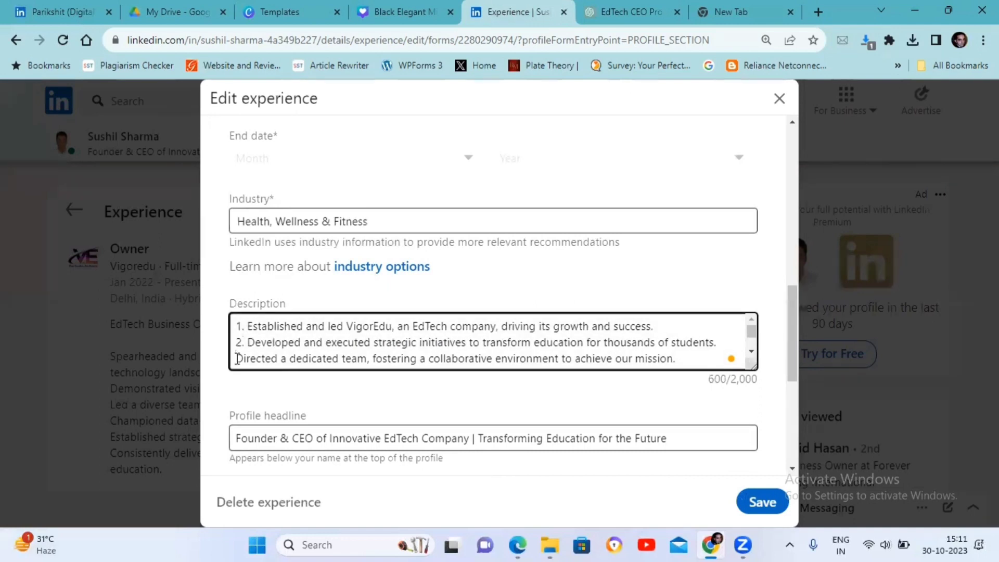
{"action": "left_click", "coordinate": [235, 357]}
{"action": "type", "text": "3."}
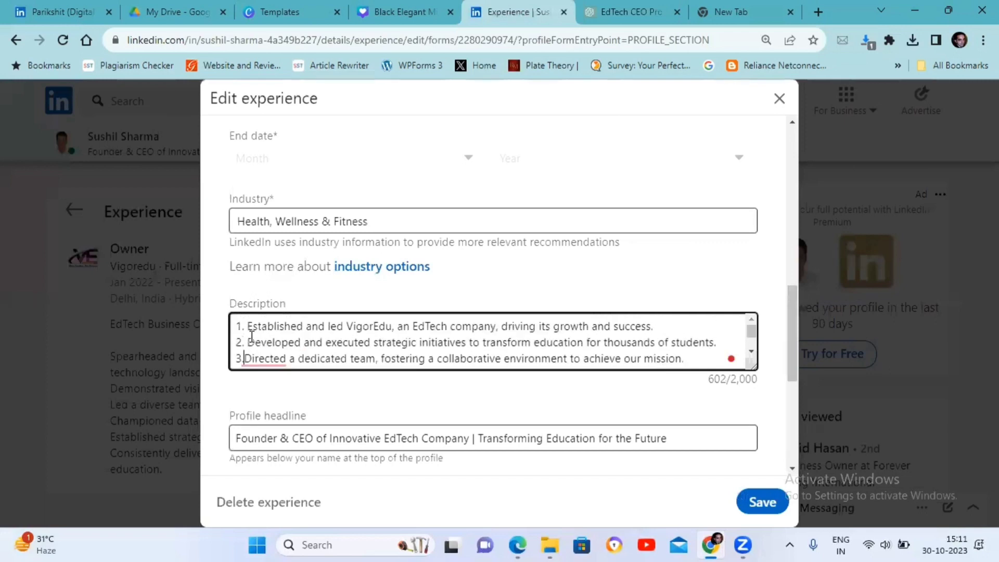
{"action": "scroll", "coordinate": [252, 332], "scroll_direction": "down", "scroll_amount": 2}
{"action": "left_click", "coordinate": [236, 326]}
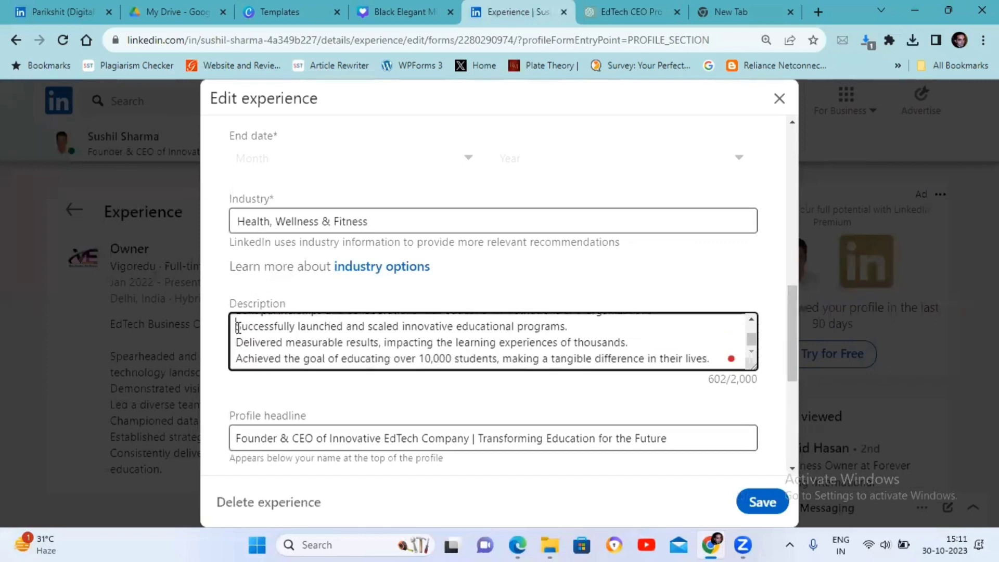
{"action": "type", "text": "74."}
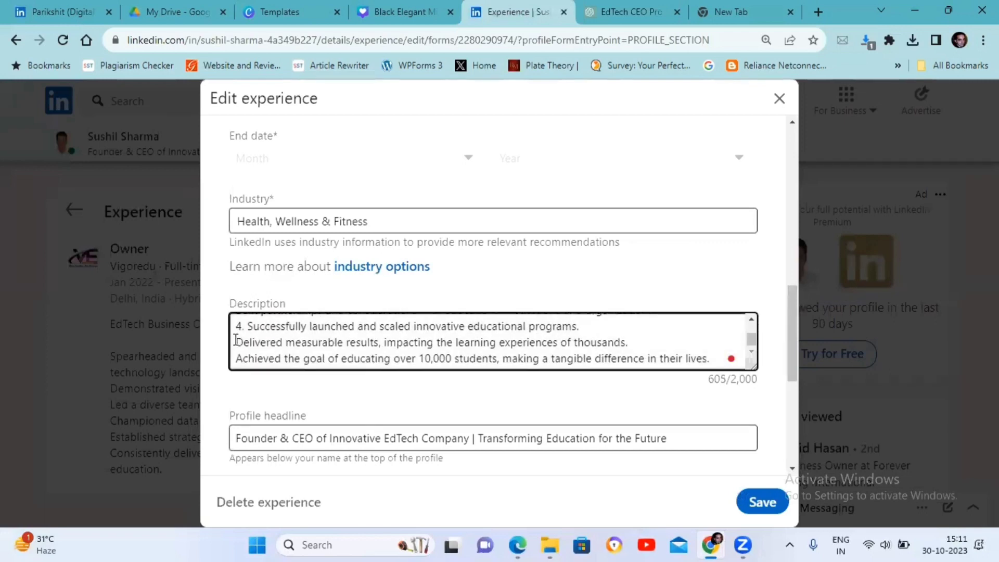
{"action": "left_click", "coordinate": [235, 342]}
{"action": "type", "text": "5."}
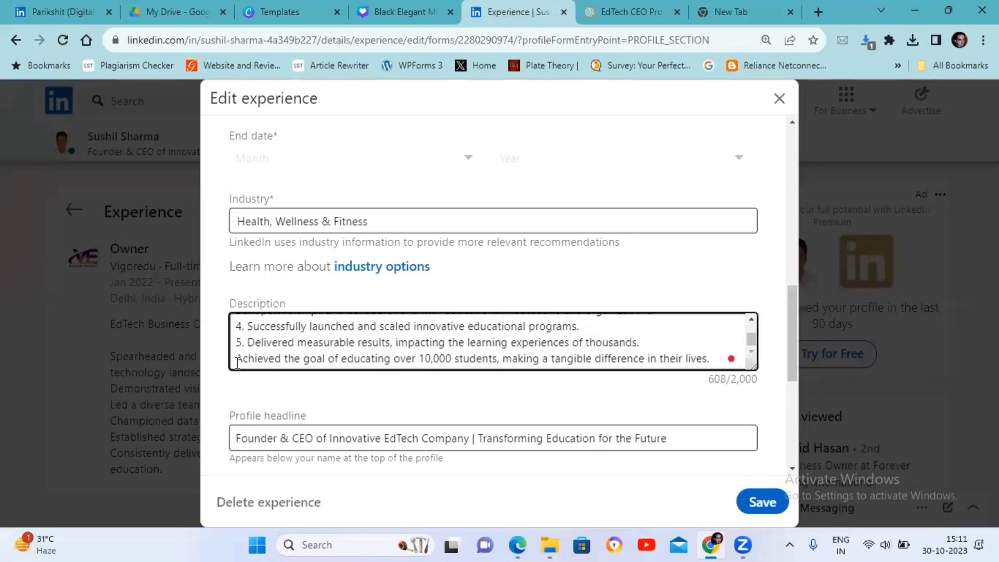
{"action": "left_click", "coordinate": [236, 358]}
{"action": "type", "text": "6."}
{"action": "left_click", "coordinate": [762, 501]}
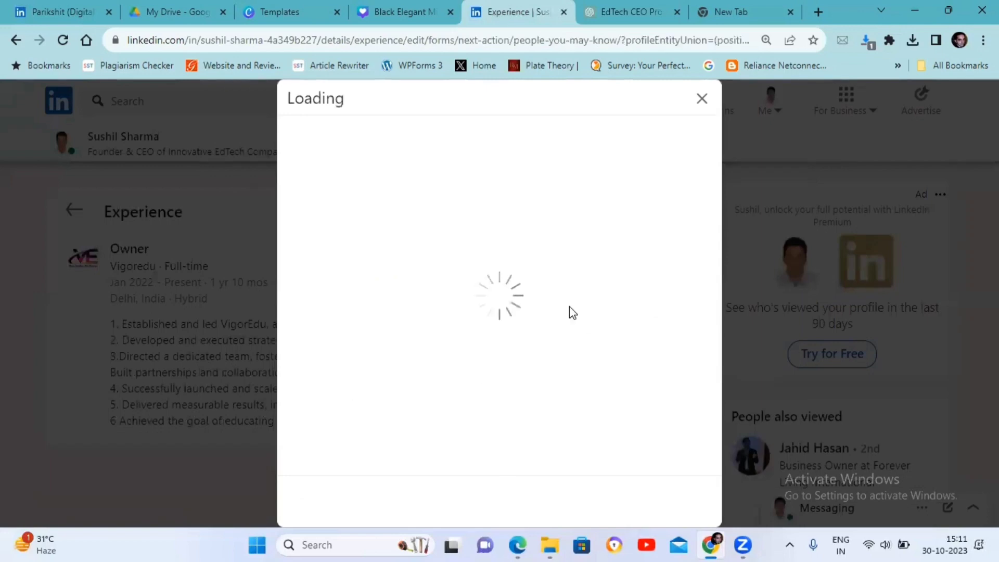
{"action": "scroll", "coordinate": [532, 340], "scroll_direction": "down", "scroll_amount": 5}
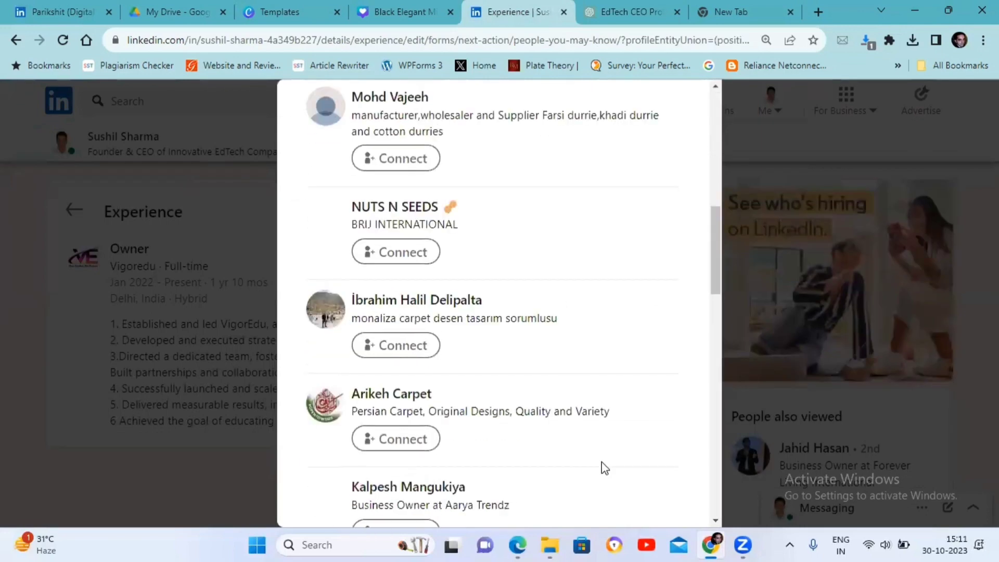
{"action": "scroll", "coordinate": [601, 351], "scroll_direction": "down", "scroll_amount": 4}
{"action": "scroll", "coordinate": [661, 390], "scroll_direction": "up", "scroll_amount": 2}
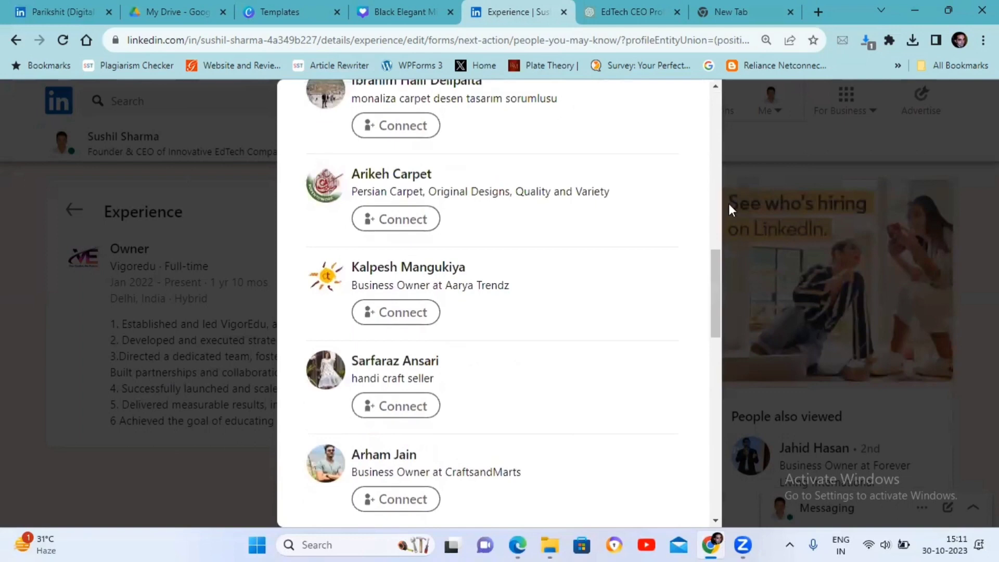
{"action": "scroll", "coordinate": [679, 235], "scroll_direction": "up", "scroll_amount": 8}
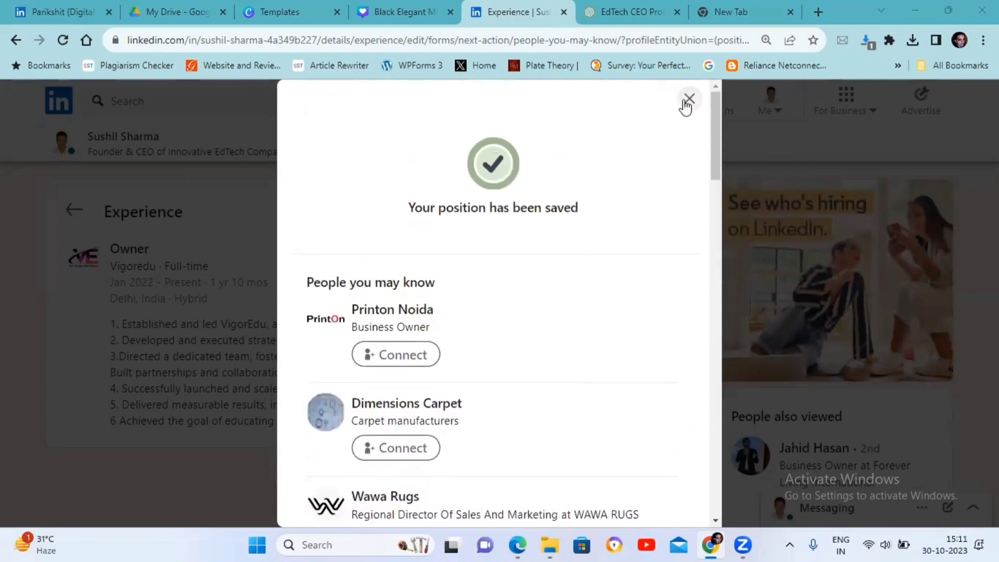
Dismiss the position-saved confirmation to view the numbered Vigoredu Owner entry
{"action": "left_click", "coordinate": [687, 100]}
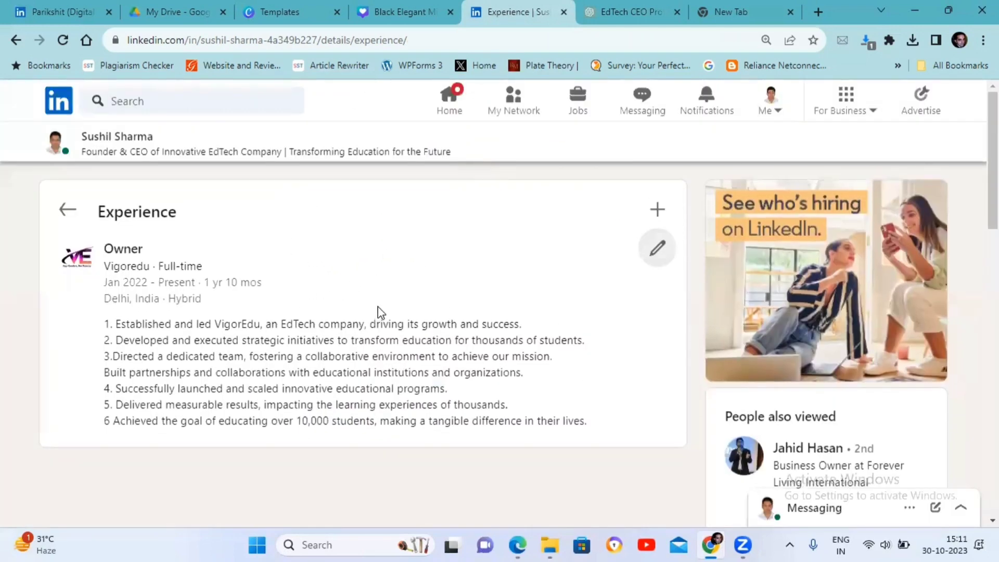
{"action": "scroll", "coordinate": [500, 313], "scroll_direction": "down", "scroll_amount": 5}
{"action": "scroll", "coordinate": [500, 313], "scroll_direction": "down", "scroll_amount": 3}
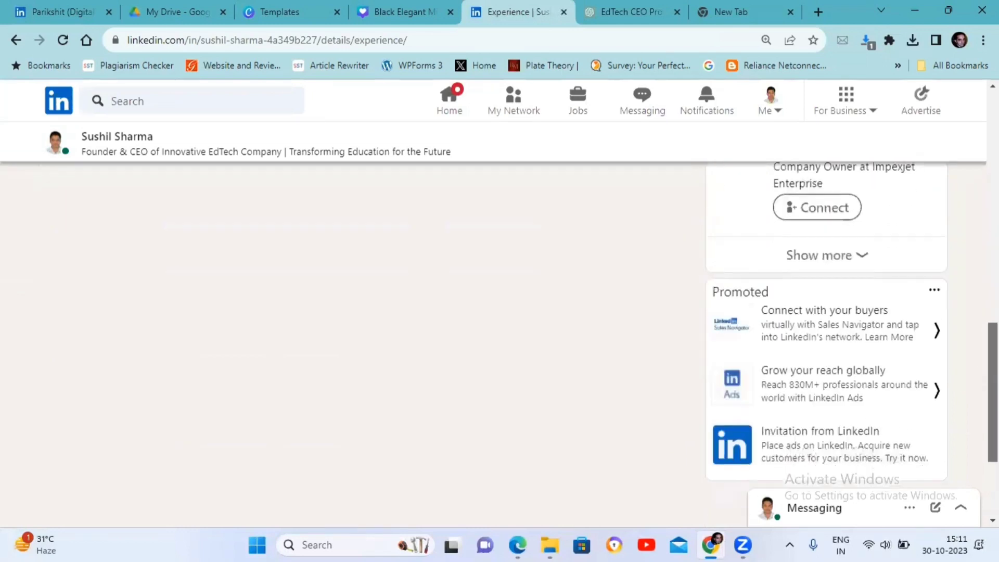
{"action": "scroll", "coordinate": [499, 312], "scroll_direction": "up", "scroll_amount": 6}
{"action": "scroll", "coordinate": [500, 313], "scroll_direction": "up", "scroll_amount": 3}
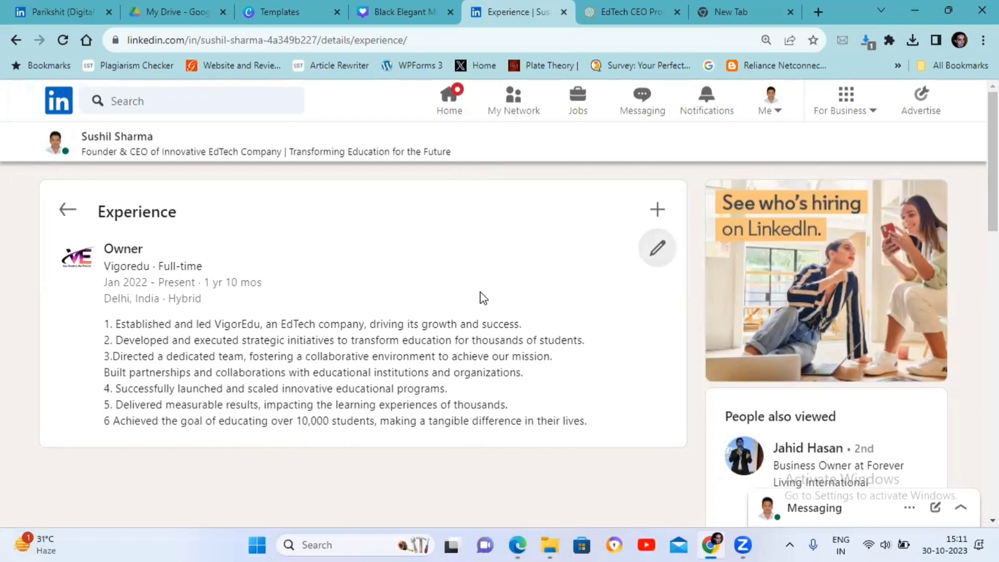
Find the trainer's profile and open his 'Revolutionize Your Product Marketing with AI!' post
{"action": "left_click", "coordinate": [135, 102]}
{"action": "type", "text": "parik"}
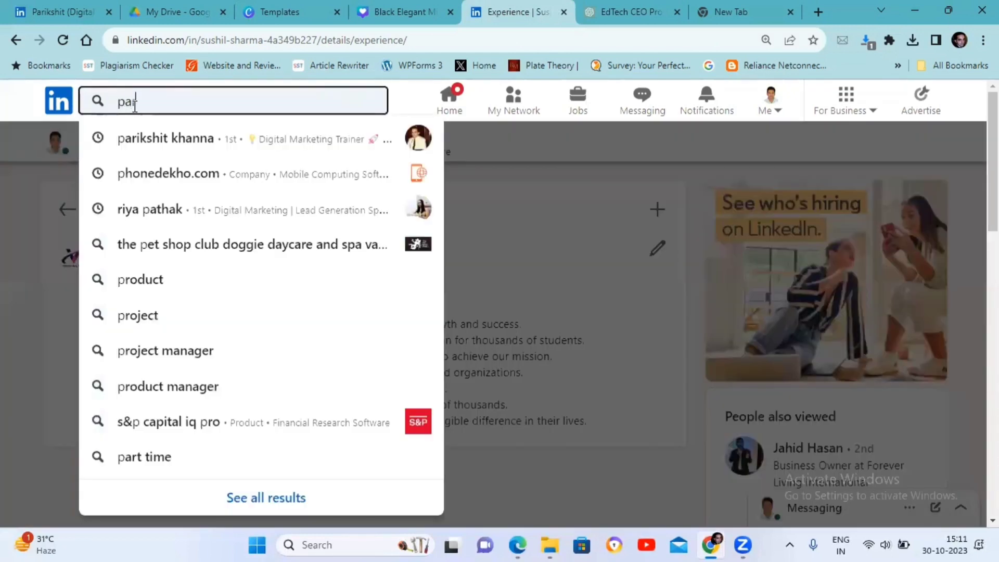
{"action": "left_click", "coordinate": [166, 138]}
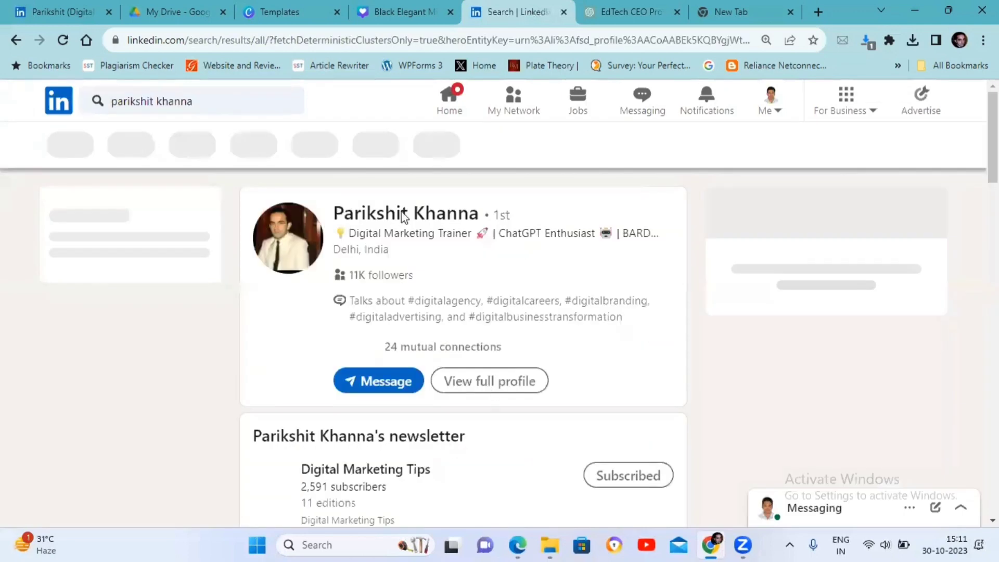
{"action": "left_click", "coordinate": [405, 216]}
{"action": "scroll", "coordinate": [371, 262], "scroll_direction": "down", "scroll_amount": 2}
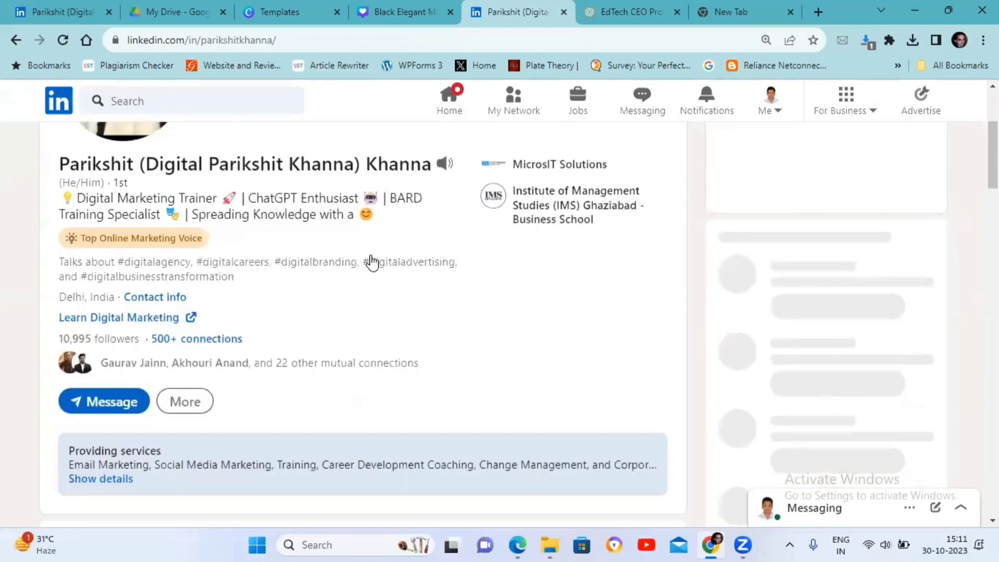
{"action": "scroll", "coordinate": [371, 262], "scroll_direction": "down", "scroll_amount": 1}
{"action": "scroll", "coordinate": [313, 308], "scroll_direction": "down", "scroll_amount": 4}
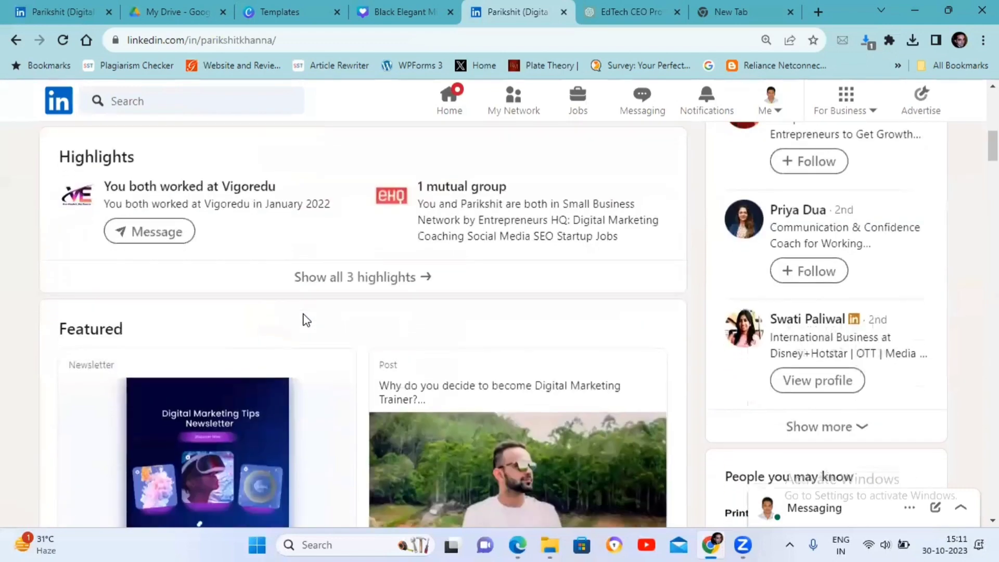
{"action": "scroll", "coordinate": [306, 319], "scroll_direction": "down", "scroll_amount": 4}
{"action": "scroll", "coordinate": [305, 319], "scroll_direction": "down", "scroll_amount": 3}
{"action": "scroll", "coordinate": [300, 328], "scroll_direction": "down", "scroll_amount": 3}
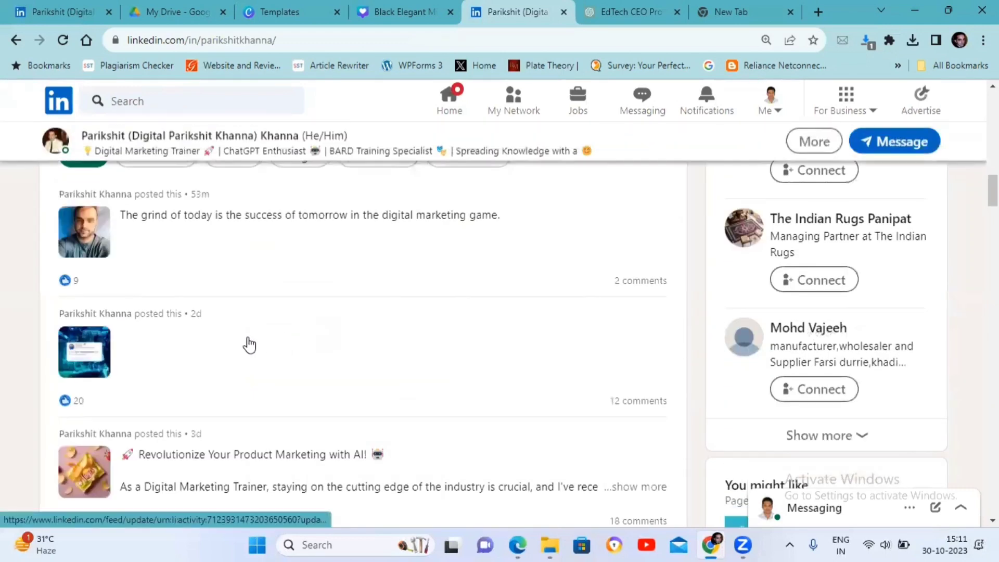
{"action": "scroll", "coordinate": [250, 343], "scroll_direction": "up", "scroll_amount": 1}
{"action": "scroll", "coordinate": [164, 374], "scroll_direction": "down", "scroll_amount": 1}
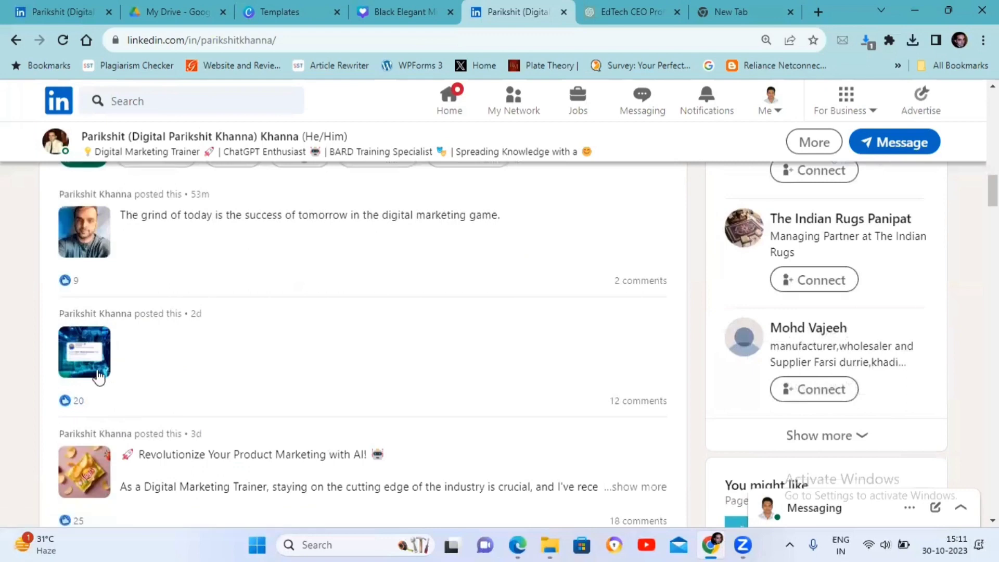
{"action": "scroll", "coordinate": [227, 445], "scroll_direction": "down", "scroll_amount": 3}
{"action": "left_click", "coordinate": [181, 317]}
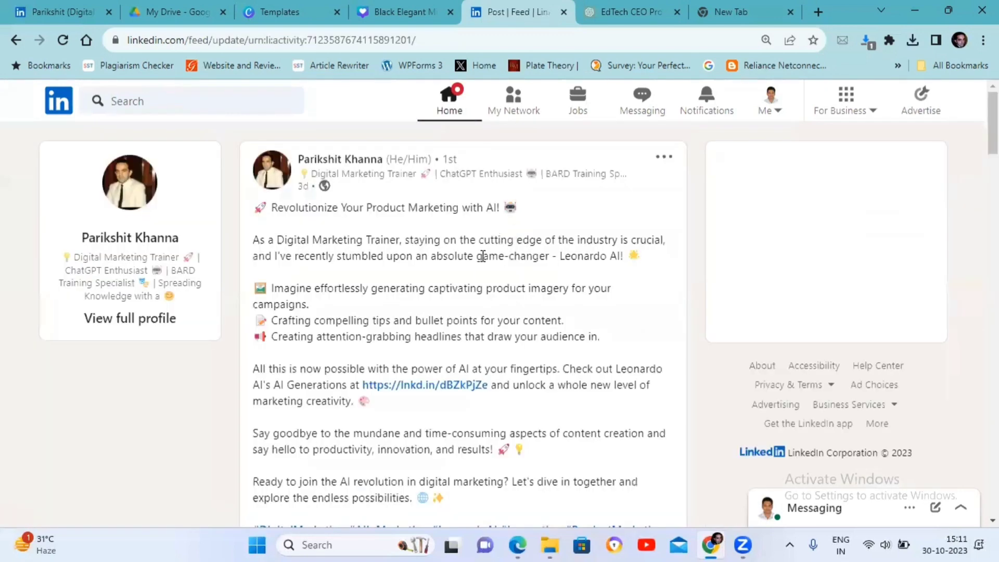
{"action": "scroll", "coordinate": [484, 312], "scroll_direction": "down", "scroll_amount": 5}
{"action": "scroll", "coordinate": [422, 312], "scroll_direction": "up", "scroll_amount": 2}
{"action": "scroll", "coordinate": [365, 293], "scroll_direction": "up", "scroll_amount": 3}
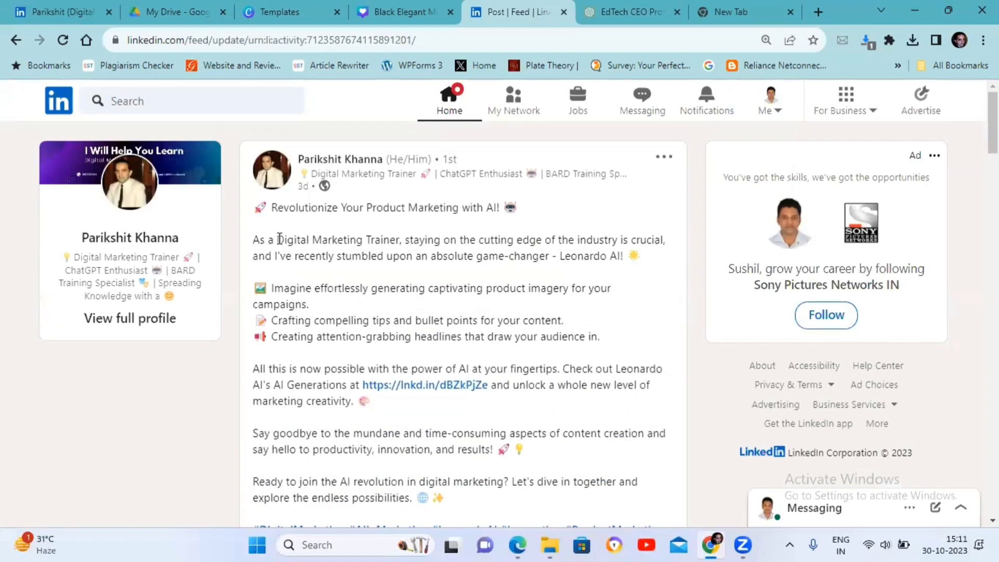
{"action": "left_click_drag", "start_coordinate": [252, 209], "coordinate": [333, 337]}
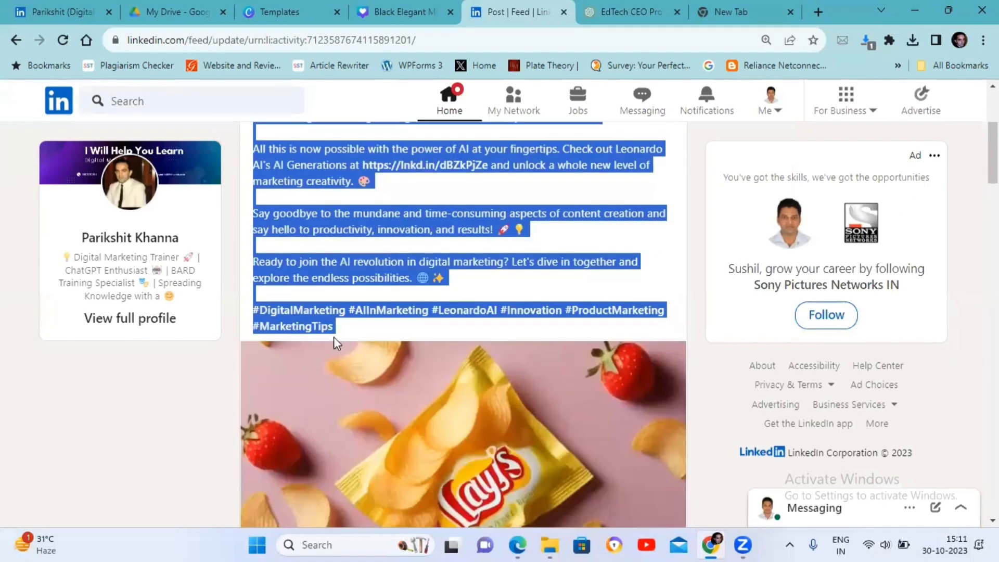
Copy the selected post text and return to the ChatGPT conversation
{"action": "right_click", "coordinate": [344, 204]}
{"action": "left_click", "coordinate": [367, 216]}
{"action": "key", "text": "ctrl+Tab"}
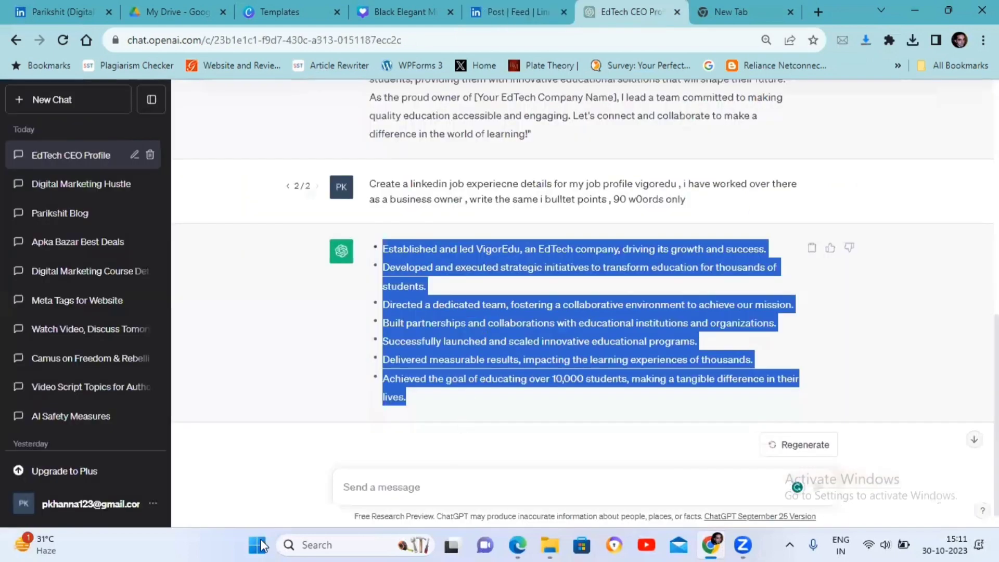
Ask ChatGPT to 'Create a linkedin comment for post :' with the pasted post text
{"action": "left_click", "coordinate": [371, 495]}
{"action": "type", "text": "Create a linkedin"}
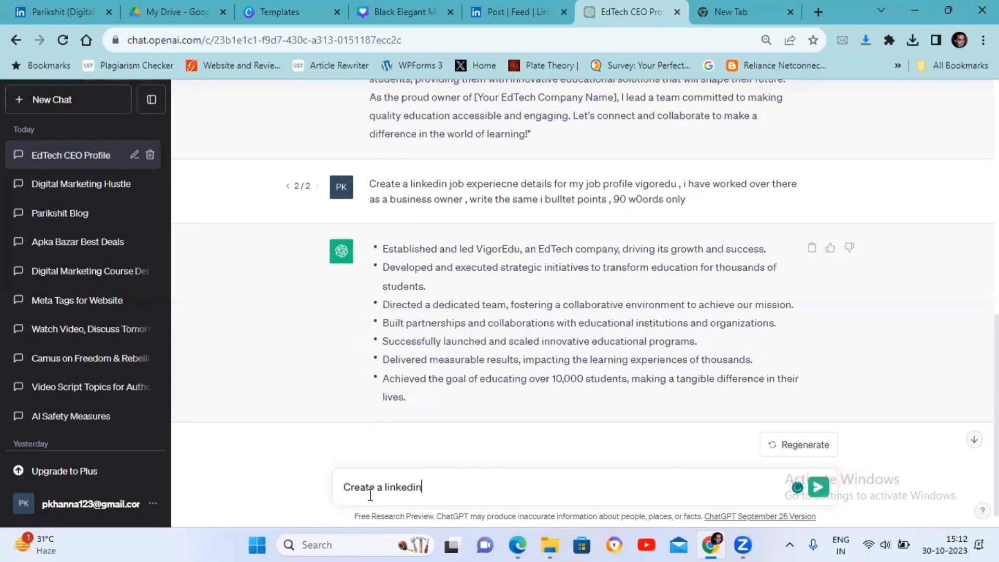
{"action": "type", "text": " comment for post :"}
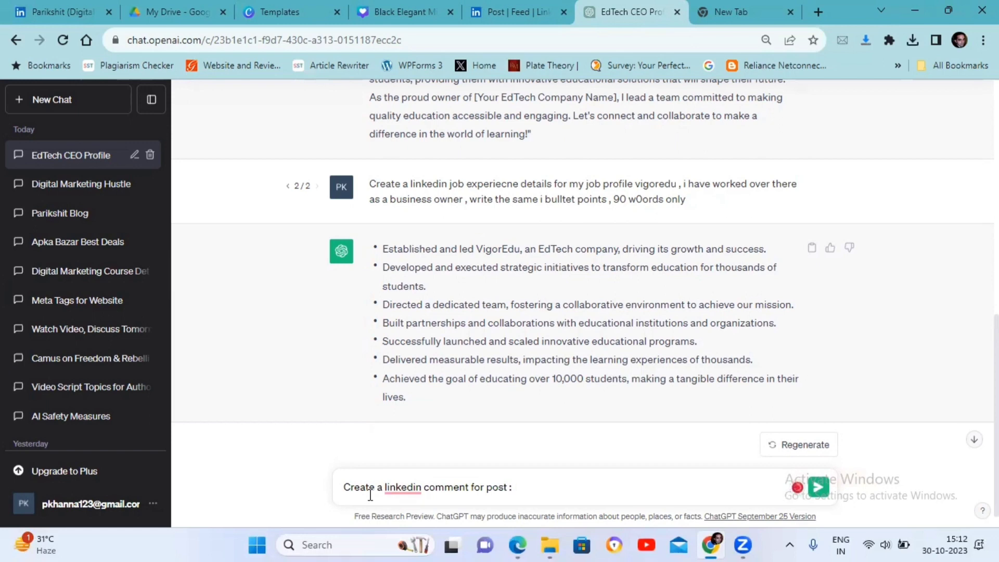
{"action": "key", "text": "ctrl+v"}
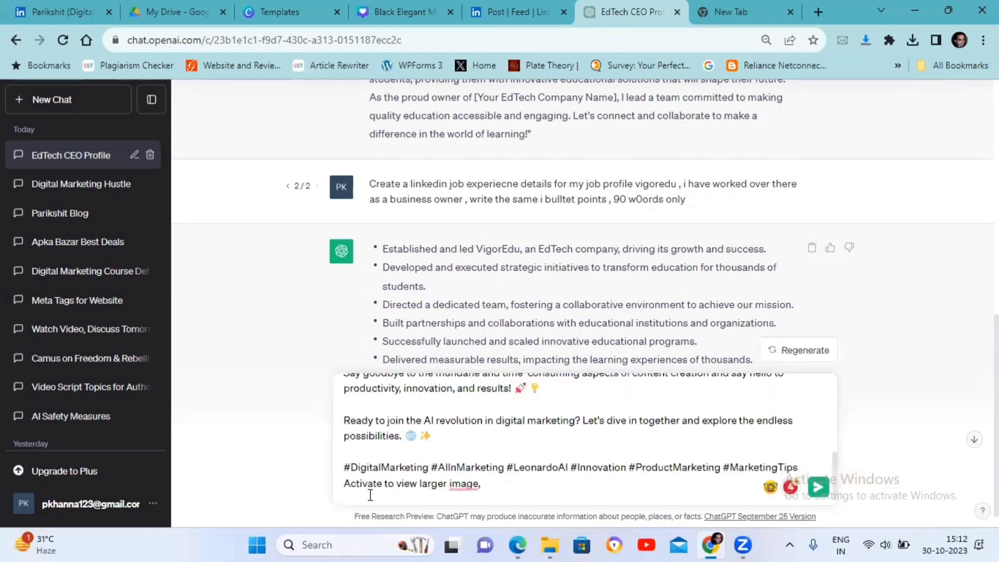
{"action": "key", "text": "Return"}
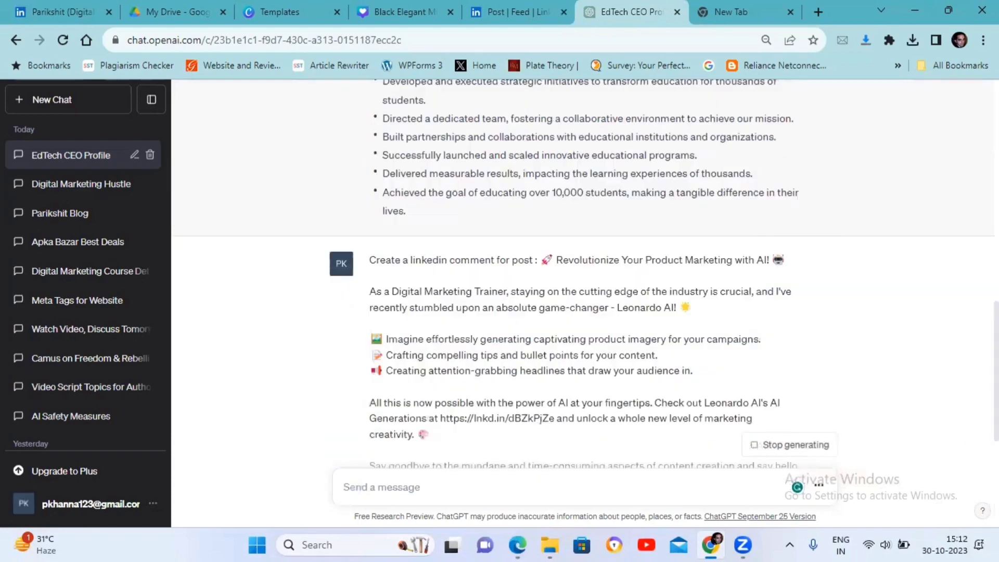
{"action": "scroll", "coordinate": [420, 307], "scroll_direction": "up", "scroll_amount": 8}
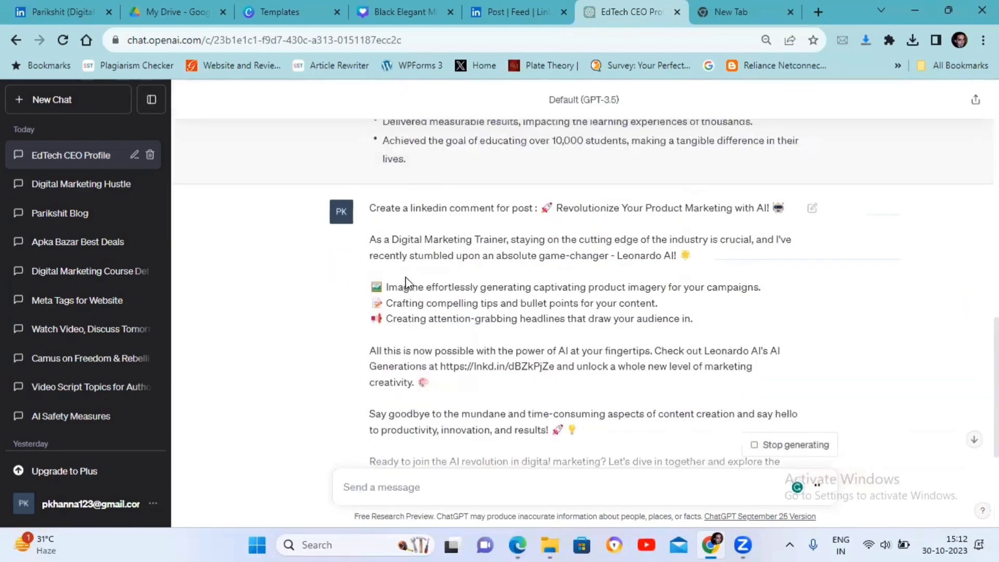
{"action": "scroll", "coordinate": [405, 226], "scroll_direction": "up", "scroll_amount": 3}
{"action": "scroll", "coordinate": [404, 226], "scroll_direction": "down", "scroll_amount": 3}
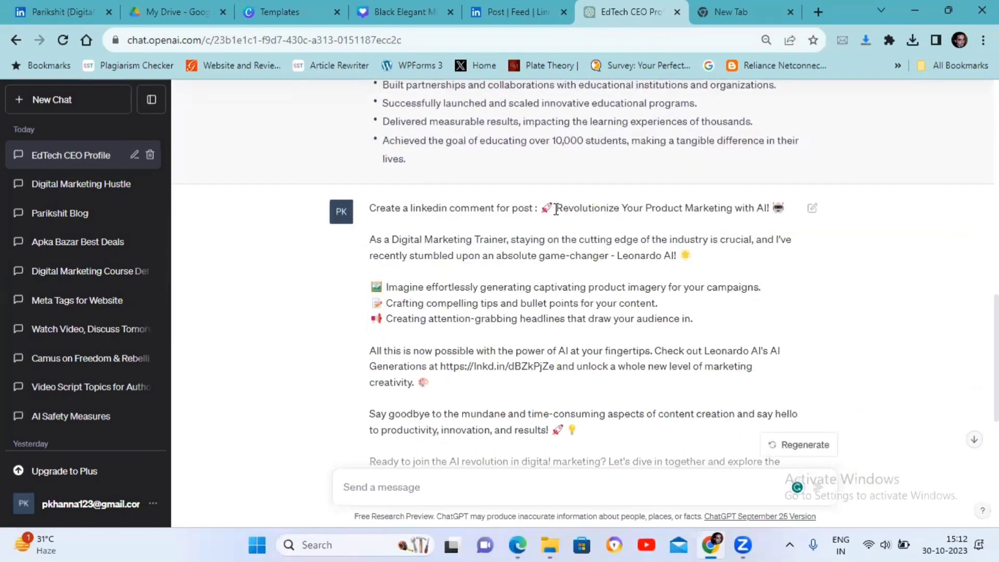
{"action": "scroll", "coordinate": [483, 258], "scroll_direction": "down", "scroll_amount": 5}
{"action": "scroll", "coordinate": [391, 281], "scroll_direction": "down", "scroll_amount": 3}
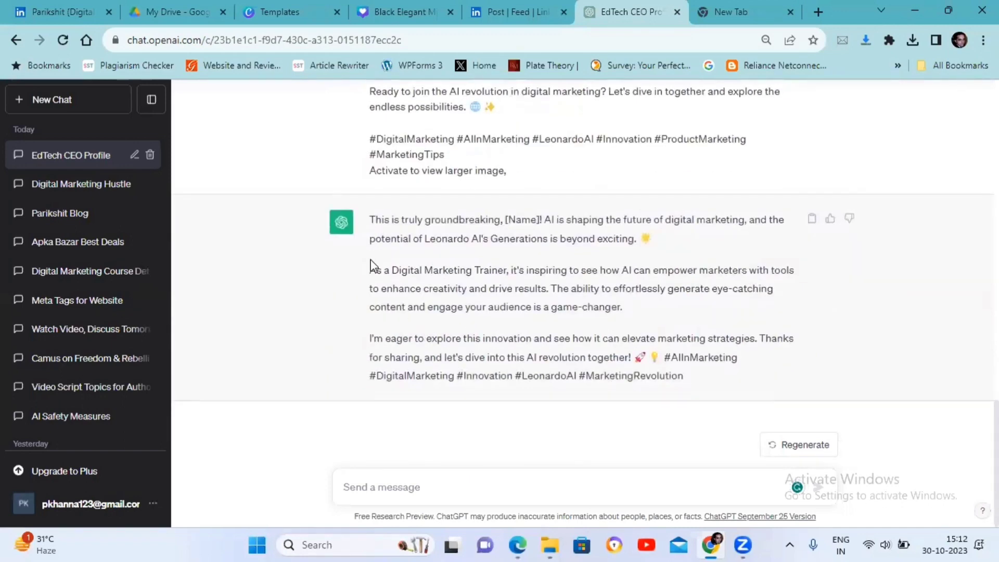
Copy the opening sentence of ChatGPT's generated comment
{"action": "left_click_drag", "start_coordinate": [370, 219], "coordinate": [655, 238]}
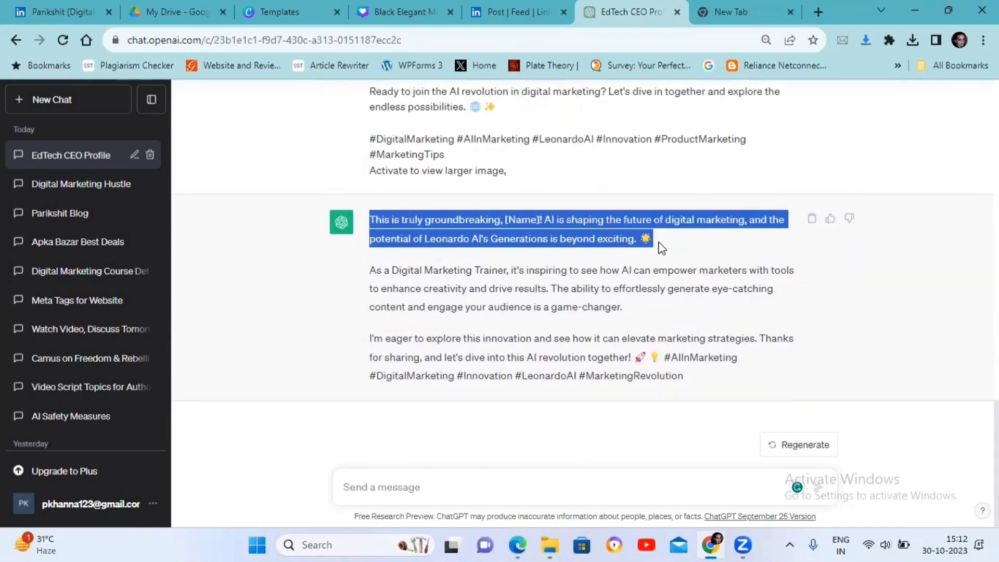
{"action": "right_click", "coordinate": [469, 223]}
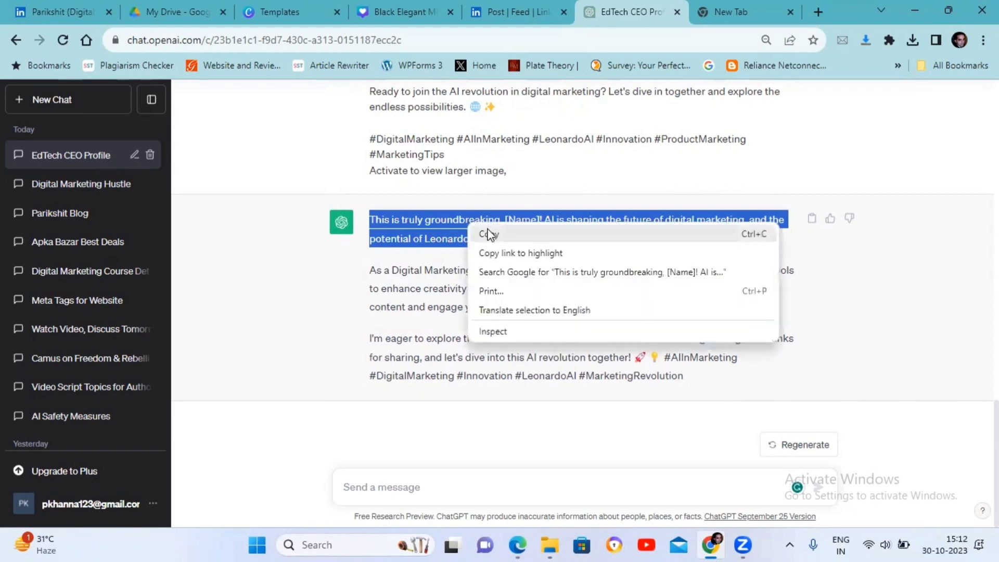
{"action": "left_click", "coordinate": [487, 234]}
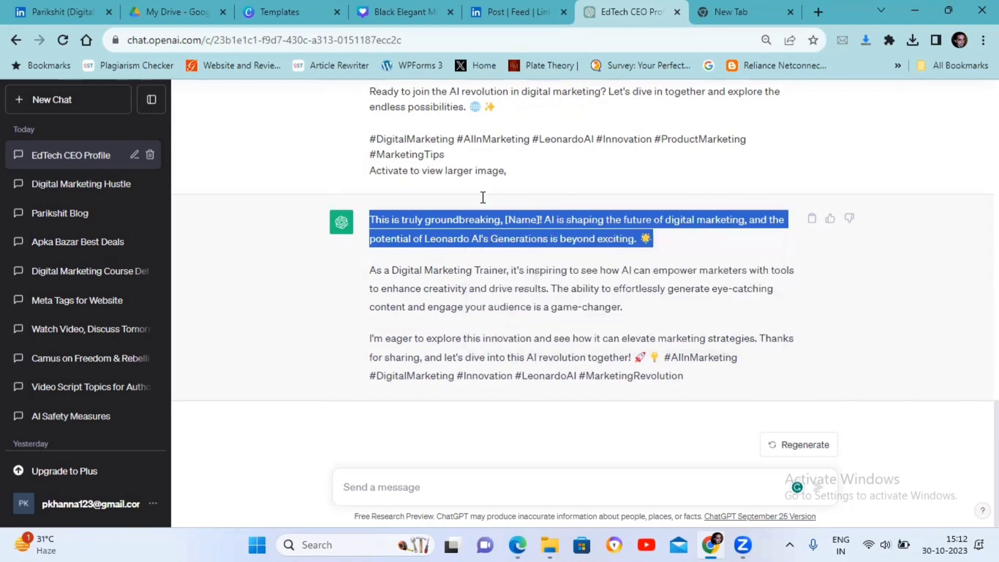
Post the copied sentence, minus the '[Name]!' placeholder, as a comment on the trainer's post
{"action": "left_click", "coordinate": [508, 11]}
{"action": "scroll", "coordinate": [143, 121], "scroll_direction": "down", "scroll_amount": 5}
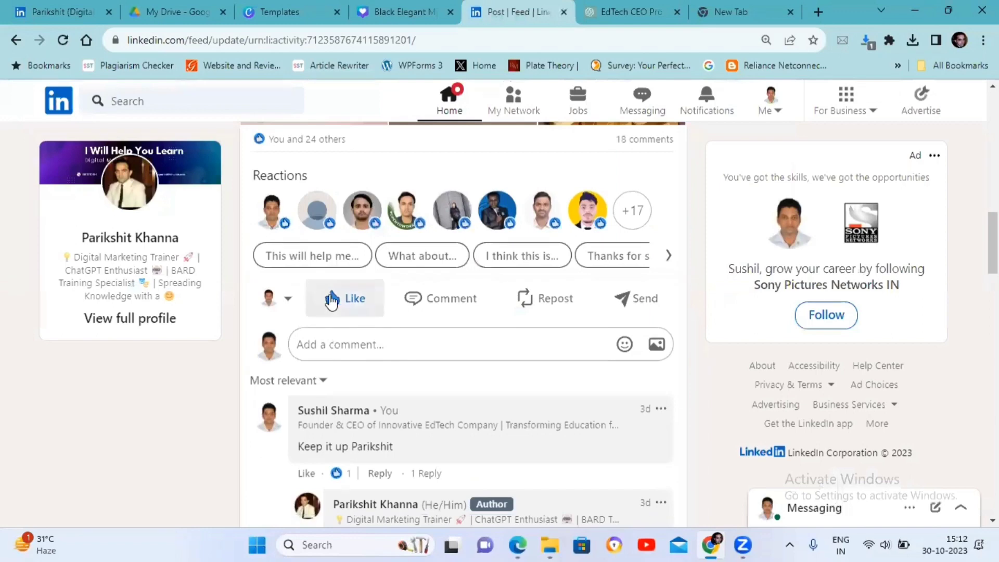
{"action": "left_click", "coordinate": [340, 344]}
{"action": "key", "text": "ctrl+v"}
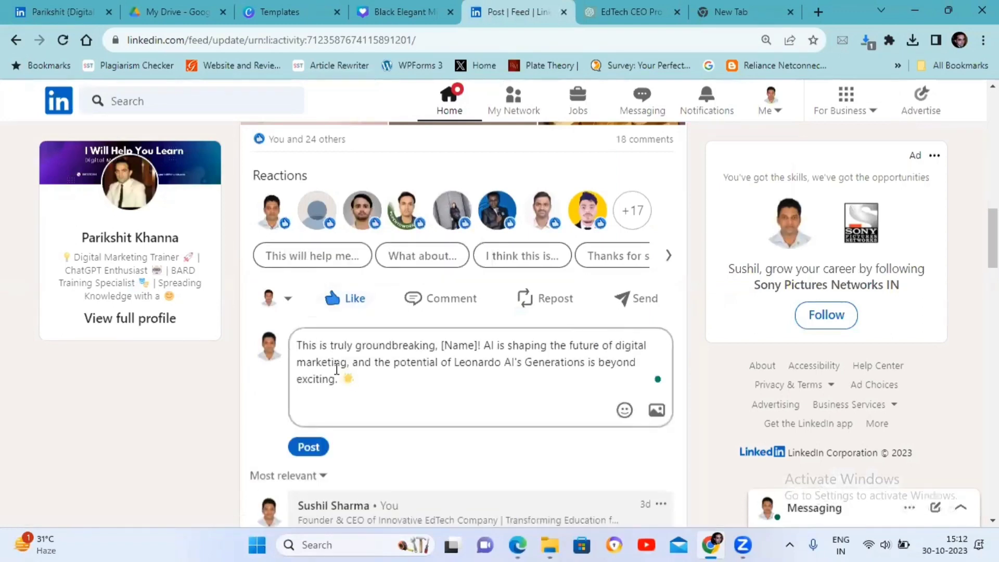
{"action": "scroll", "coordinate": [467, 355], "scroll_direction": "up", "scroll_amount": 1}
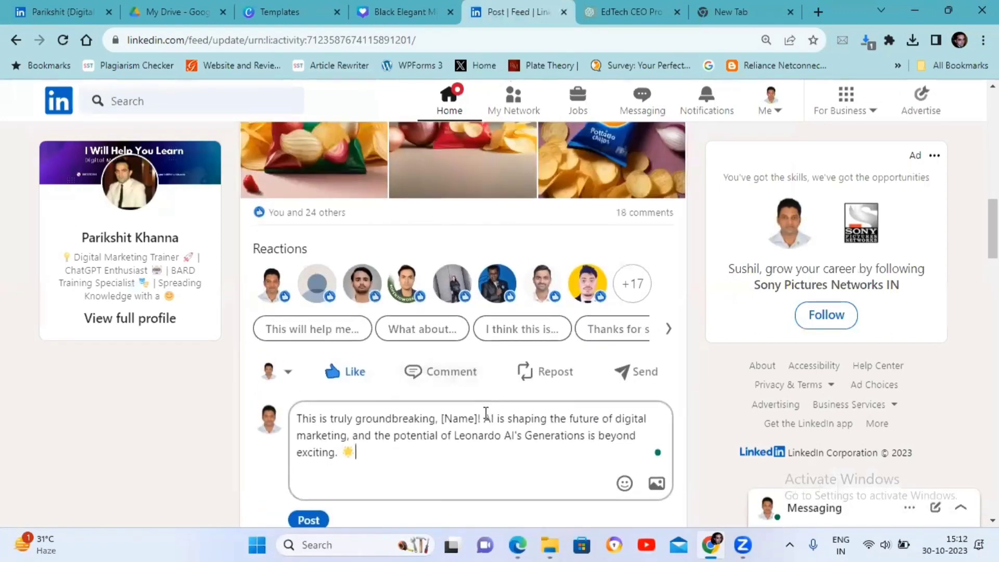
{"action": "left_click_drag", "start_coordinate": [481, 414], "coordinate": [442, 414]}
{"action": "key", "text": "BackSpace"}
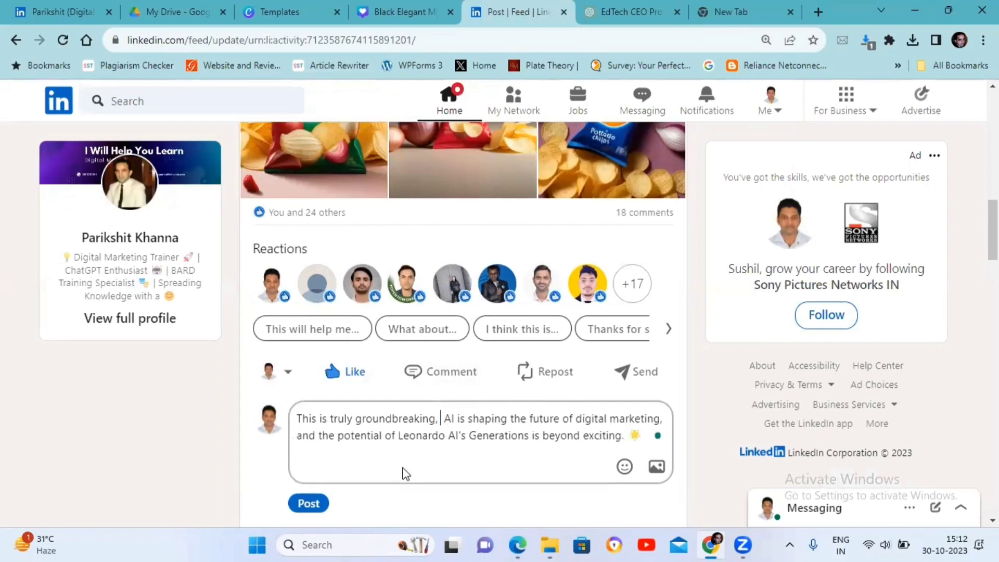
{"action": "left_click", "coordinate": [309, 520]}
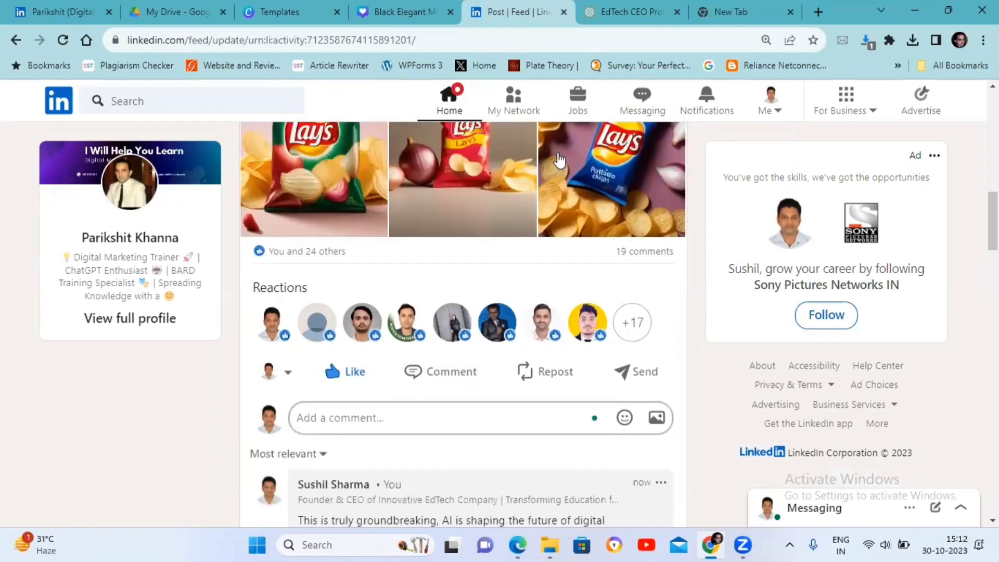
Return to the EdTech CEO Profile ChatGPT tab showing the Leonardo AI comment
{"action": "left_click", "coordinate": [617, 12]}
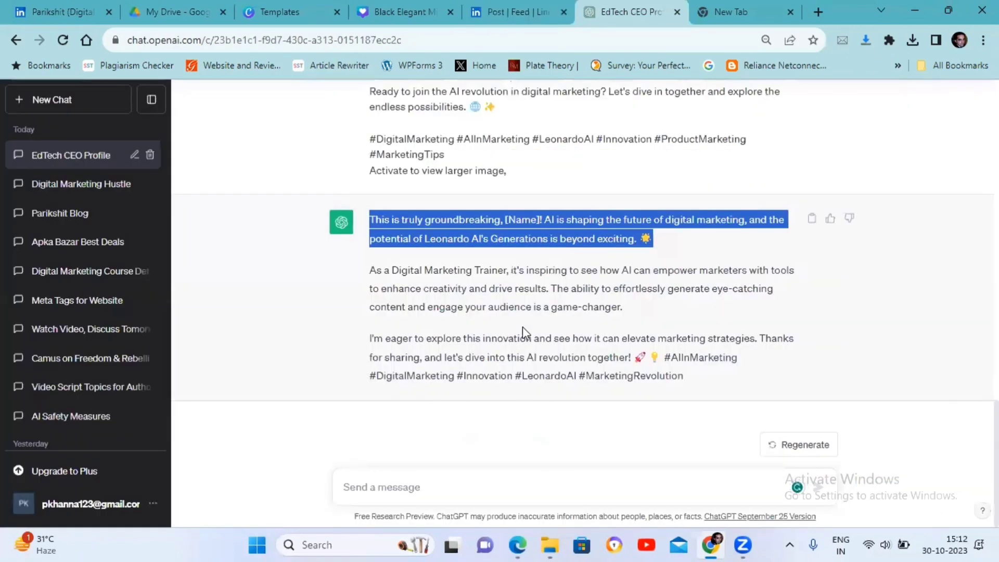